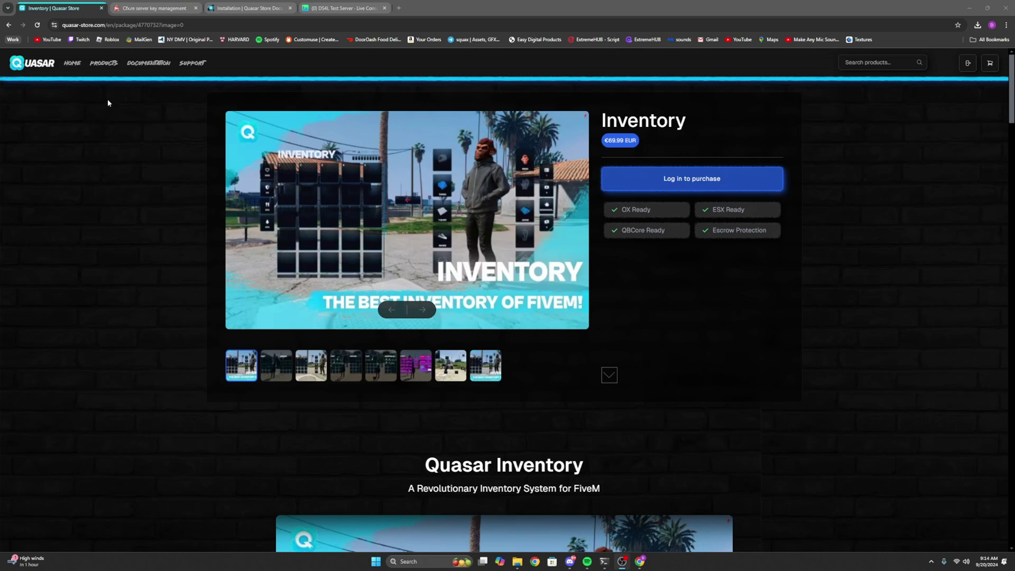
# Step: Log in to the Quasar store by authorizing Tebex with the Cfx.re account, and dismiss the cart containing the Inventory asset
pyautogui.click(698, 191)
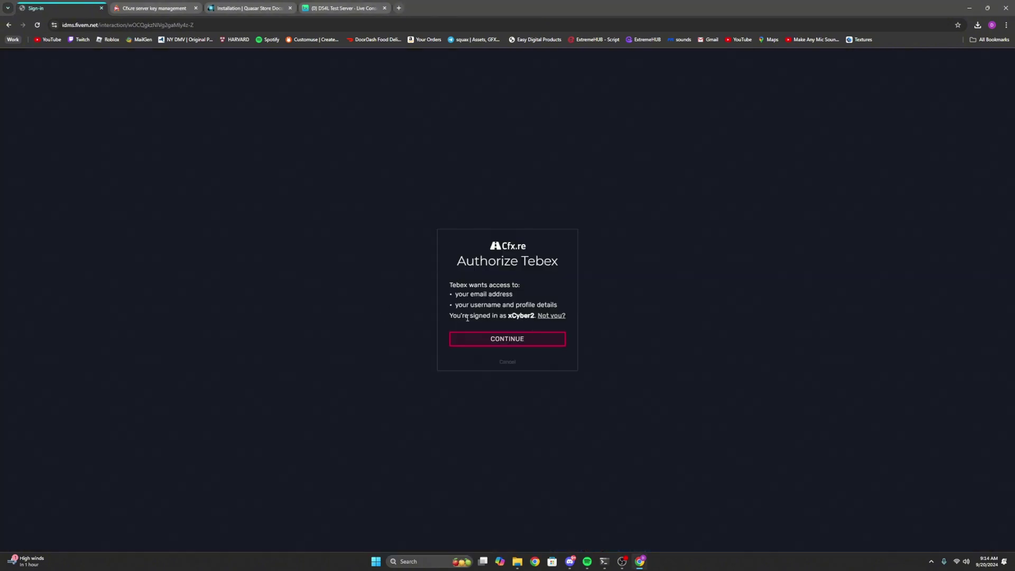
pyautogui.click(511, 338)
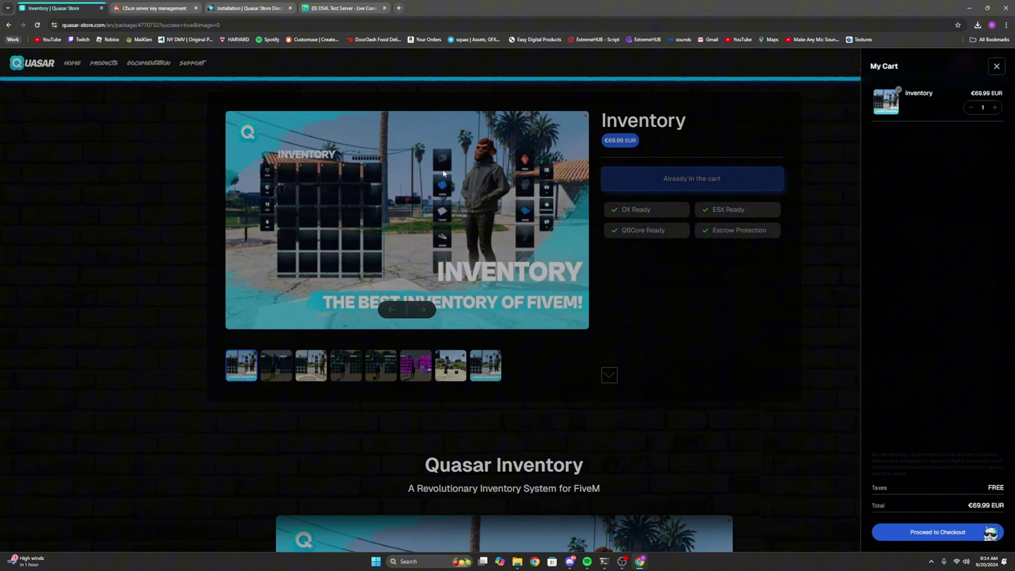
pyautogui.click(515, 190)
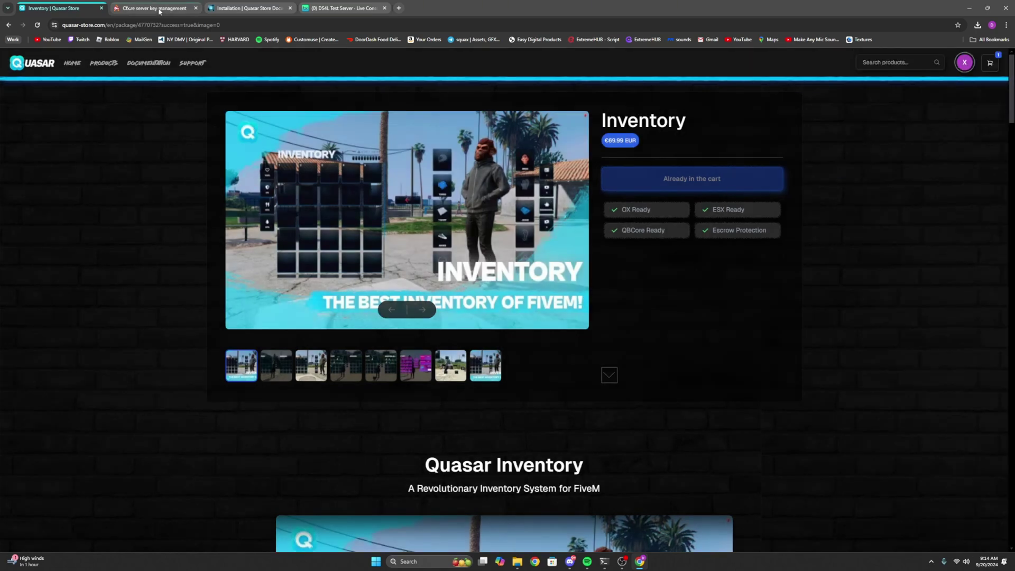
# Step: Go to the Cfx.re keymaster's granted assets list and download the Housing [main] asset
pyautogui.click(140, 10)
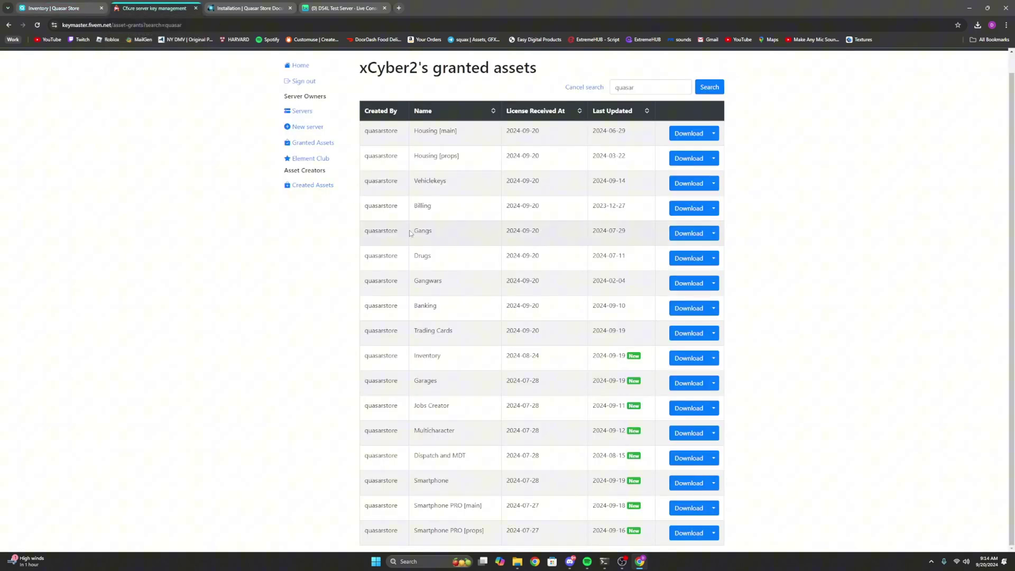
pyautogui.moveTo(458, 131); pyautogui.dragTo(407, 134)
pyautogui.doubleClick(623, 93)
pyautogui.click(640, 83)
pyautogui.moveTo(457, 137); pyautogui.dragTo(365, 135)
pyautogui.click(451, 170)
pyautogui.moveTo(461, 157); pyautogui.dragTo(407, 166)
pyautogui.click(423, 159)
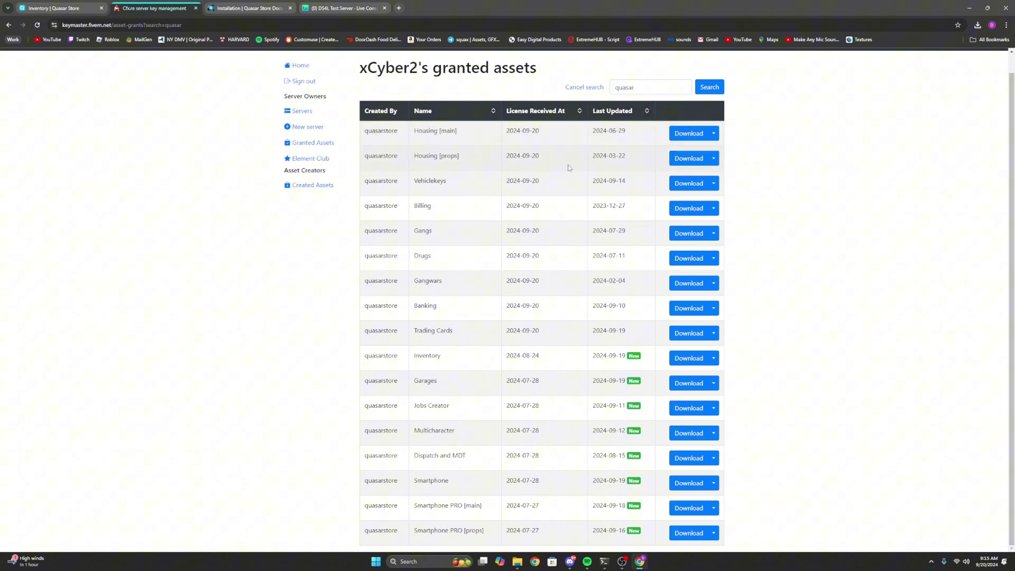
pyautogui.click(682, 134)
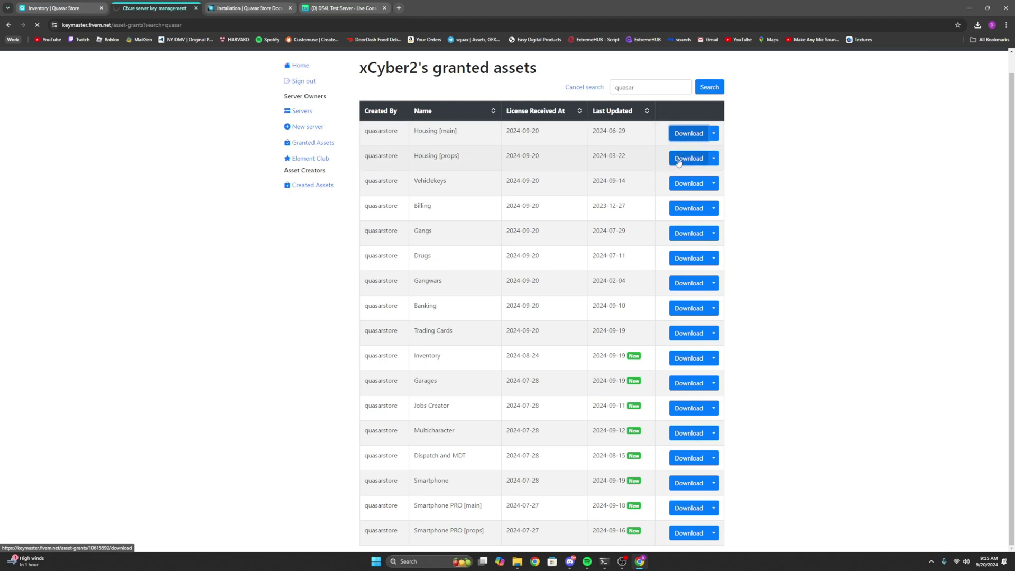
pyautogui.click(345, 199)
pyautogui.click(79, 12)
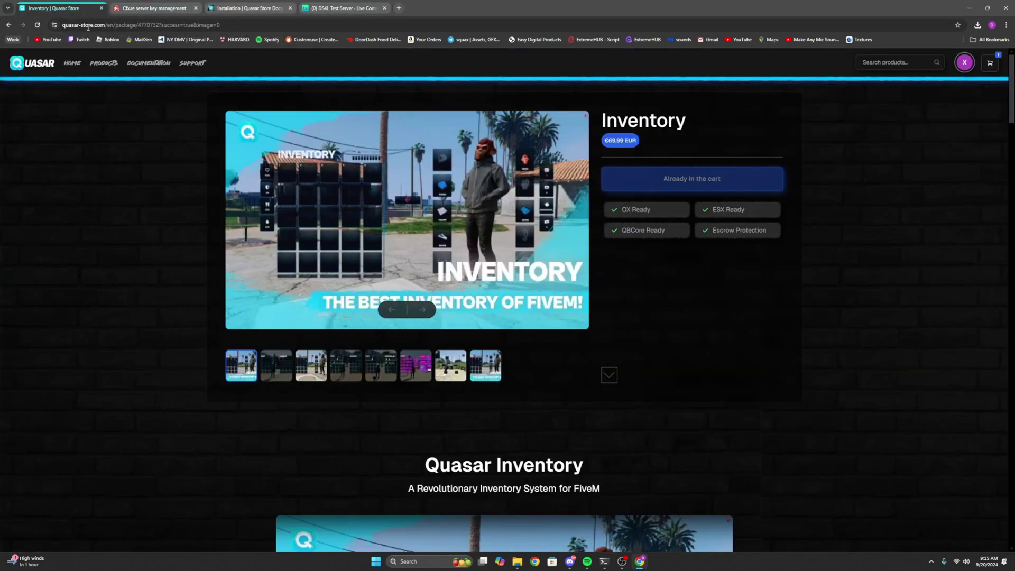
pyautogui.click(159, 9)
pyautogui.click(90, 11)
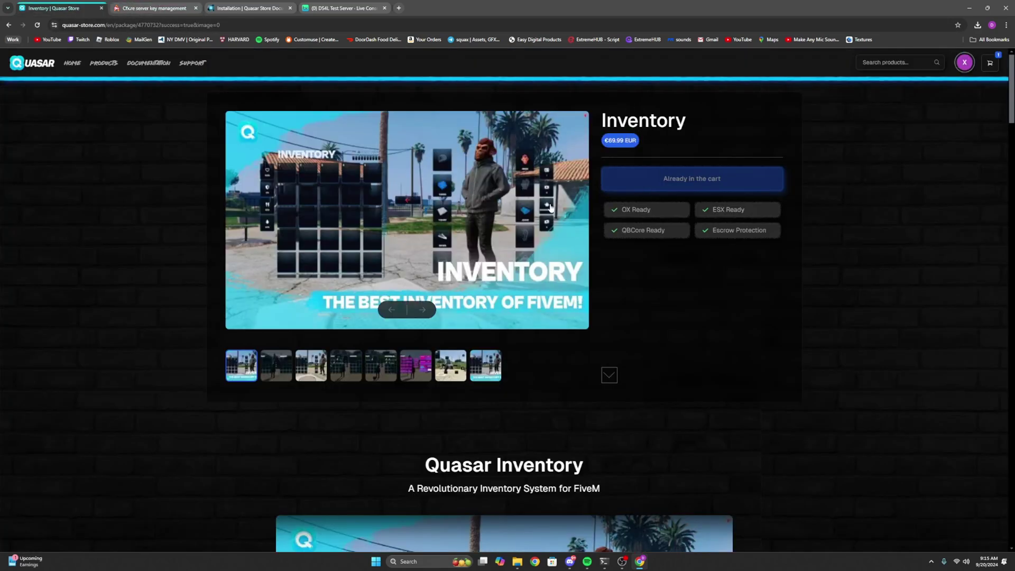
pyautogui.click(173, 10)
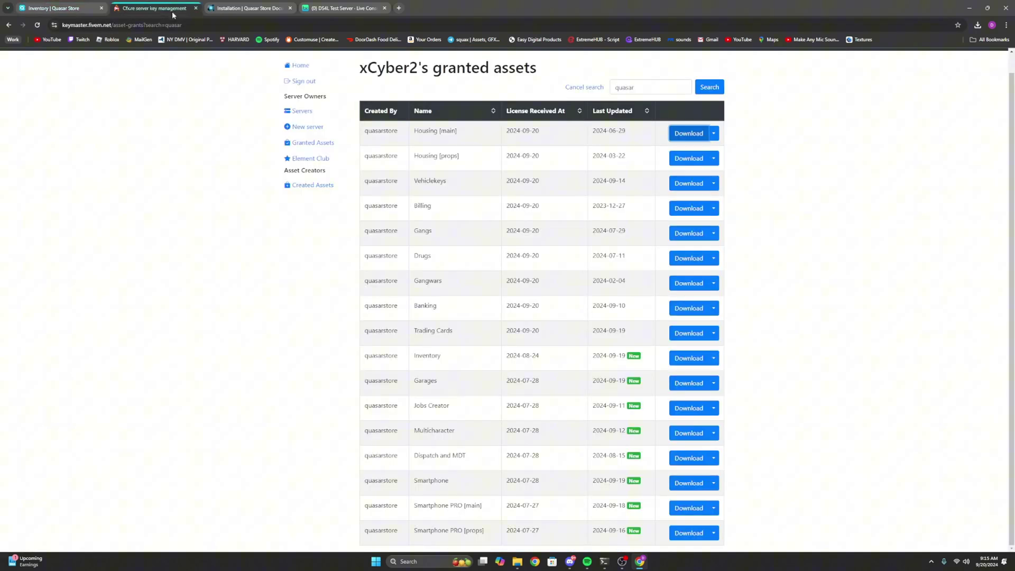
# Step: Find the quasarstore Inventory entry in the granted assets list and download it
pyautogui.doubleClick(616, 88)
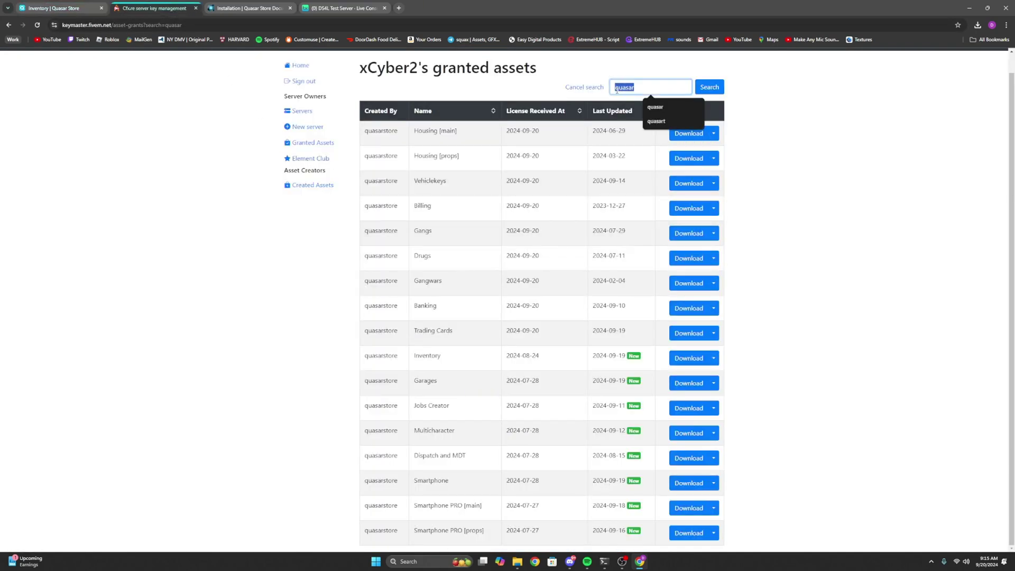
pyautogui.moveTo(449, 361)
pyautogui.mouseDown()
pyautogui.moveTo(362, 363)
pyautogui.moveTo(454, 357)
pyautogui.mouseUp()
pyautogui.click(454, 357)
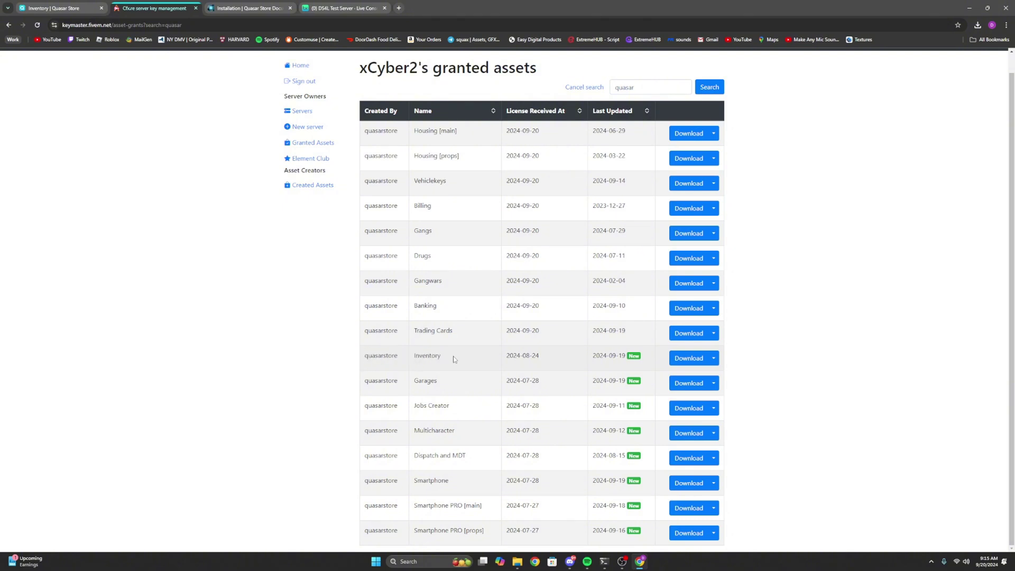
pyautogui.doubleClick(640, 88)
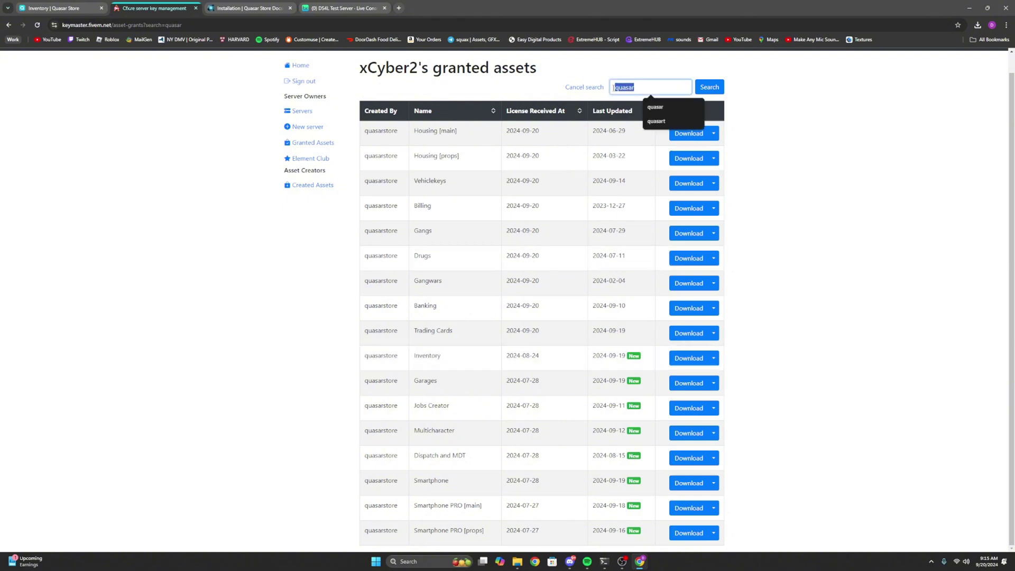
pyautogui.doubleClick(428, 356)
pyautogui.click(349, 355)
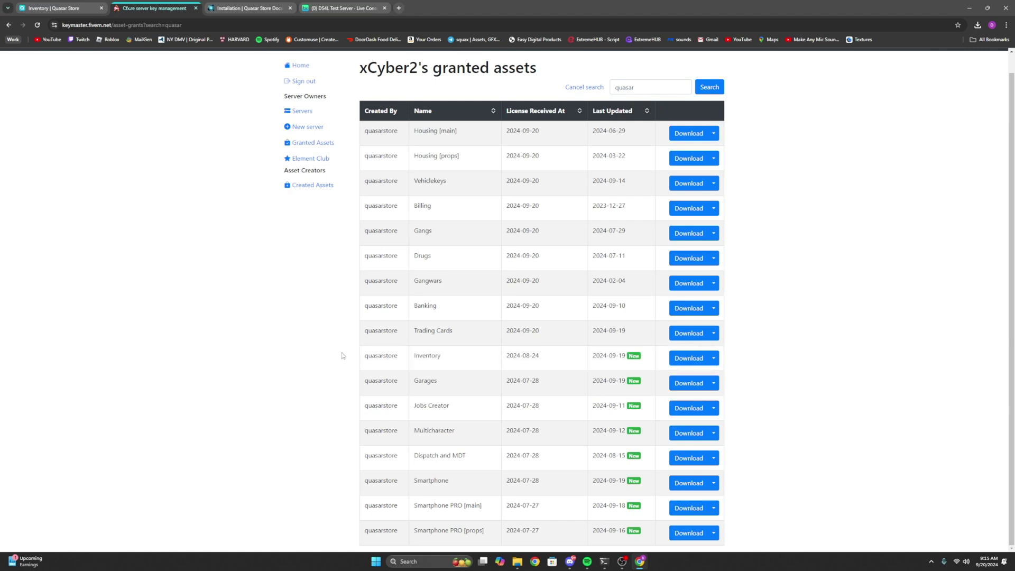
pyautogui.click(682, 361)
# Step: Minimize the browser, open the [inventory] folder from the desktop, and minimize the Videos folder window
pyautogui.click(268, 10)
pyautogui.click(974, 9)
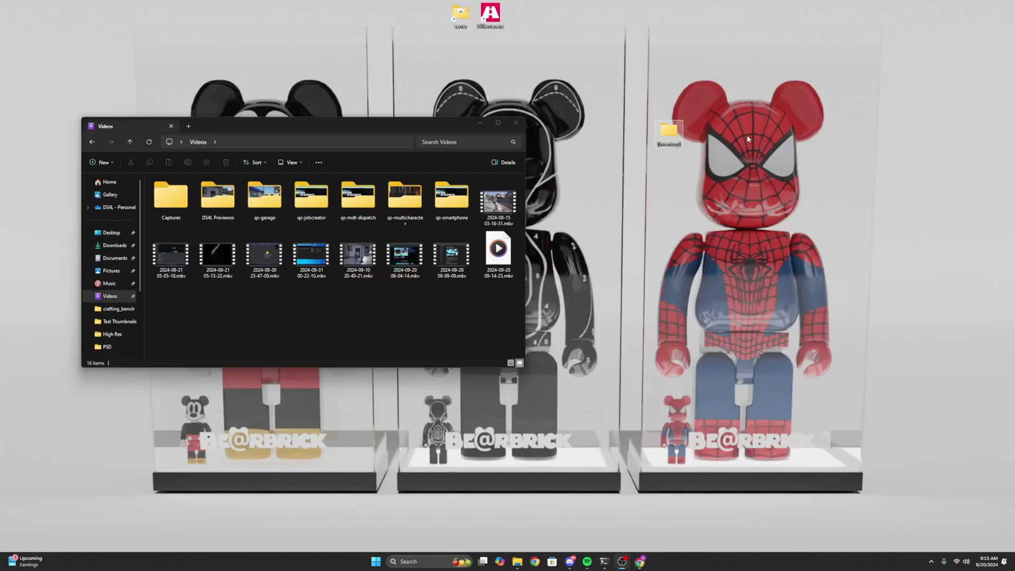
pyautogui.doubleClick(674, 127)
pyautogui.moveTo(359, 142); pyautogui.dragTo(851, 122)
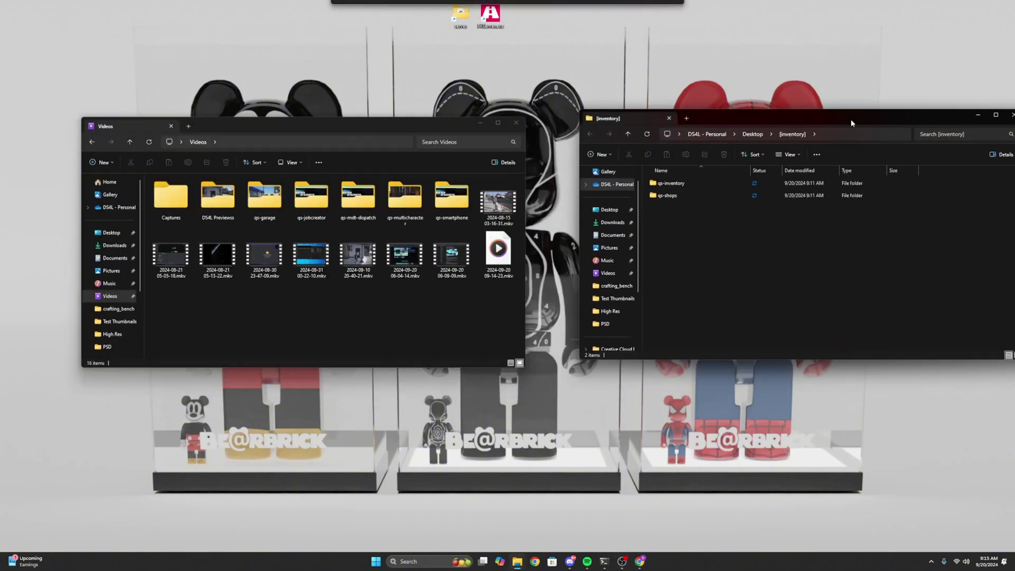
pyautogui.moveTo(748, 124); pyautogui.dragTo(719, 105)
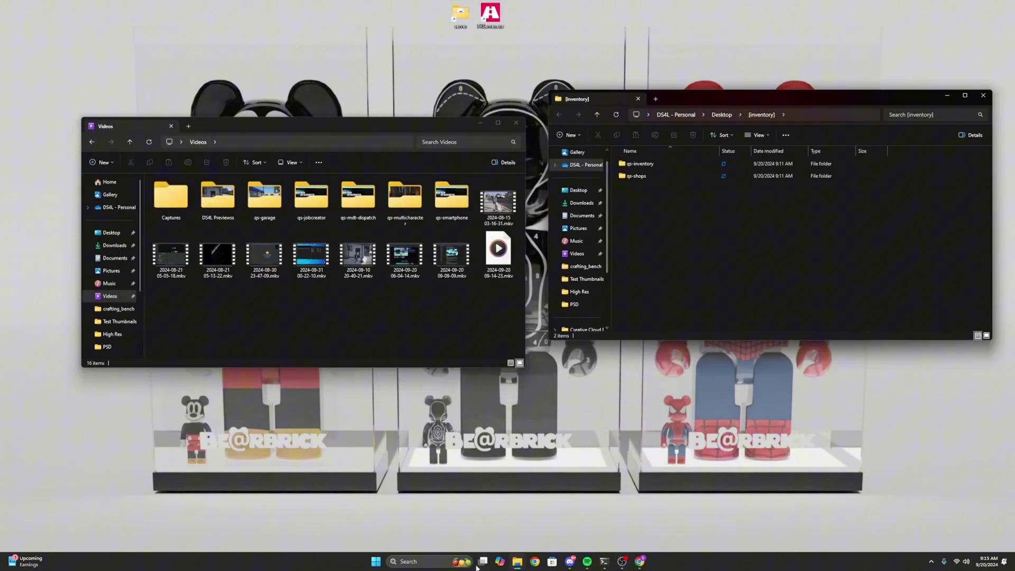
pyautogui.moveTo(518, 561)
pyautogui.click(483, 516)
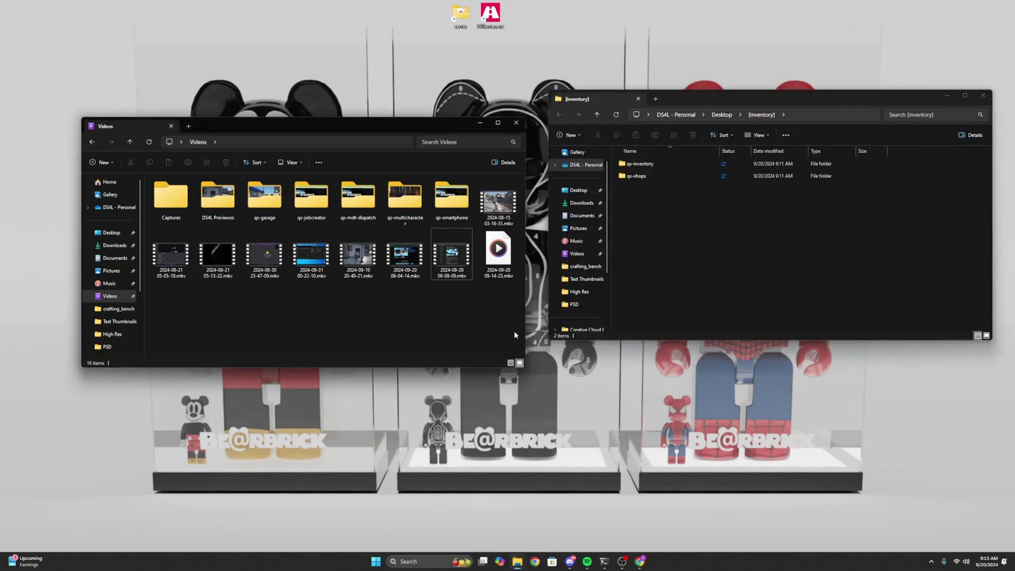
pyautogui.click(480, 122)
pyautogui.moveTo(719, 103); pyautogui.dragTo(744, 136)
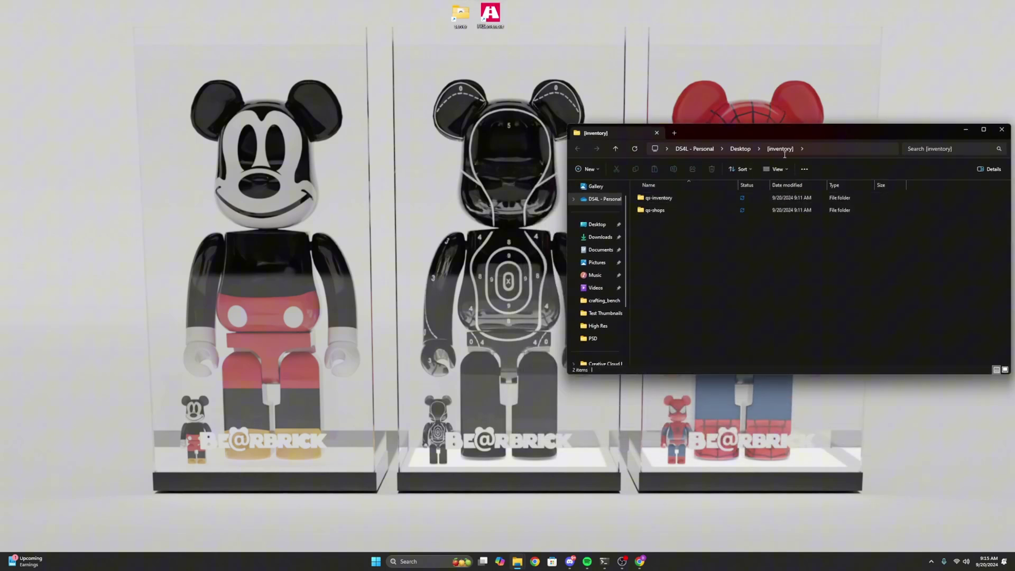
# Step: Open the server folder beside the [inventory] window and navigate to its resources > [quasar] folder
pyautogui.click(511, 245)
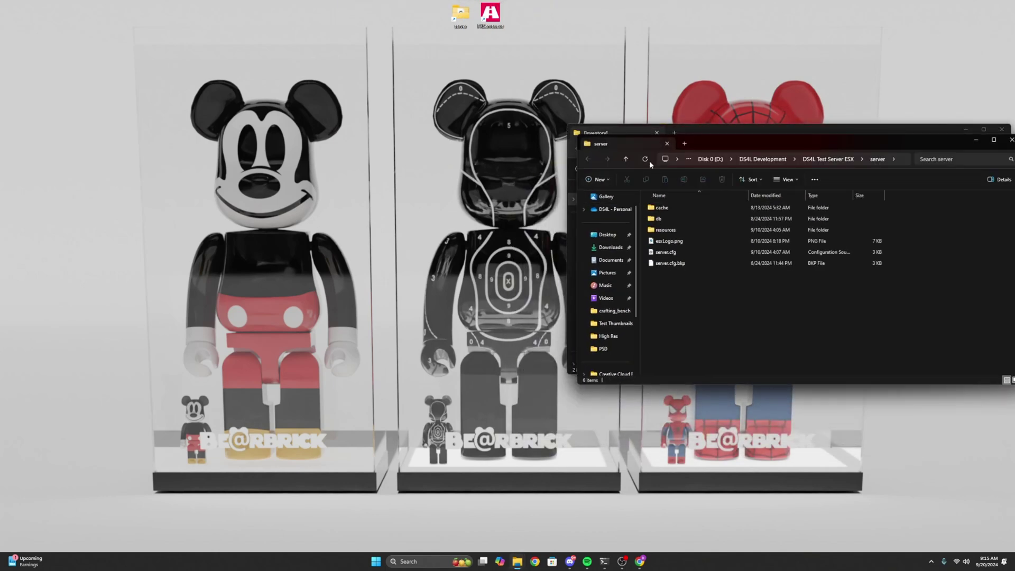
pyautogui.moveTo(701, 143); pyautogui.dragTo(215, 113)
pyautogui.click(179, 189)
pyautogui.doubleClick(180, 192)
pyautogui.doubleClick(183, 232)
# Step: Close the [inventory] window and copy the desktop's [inventory] folder into the server's [quasar] resources folder
pyautogui.click(784, 260)
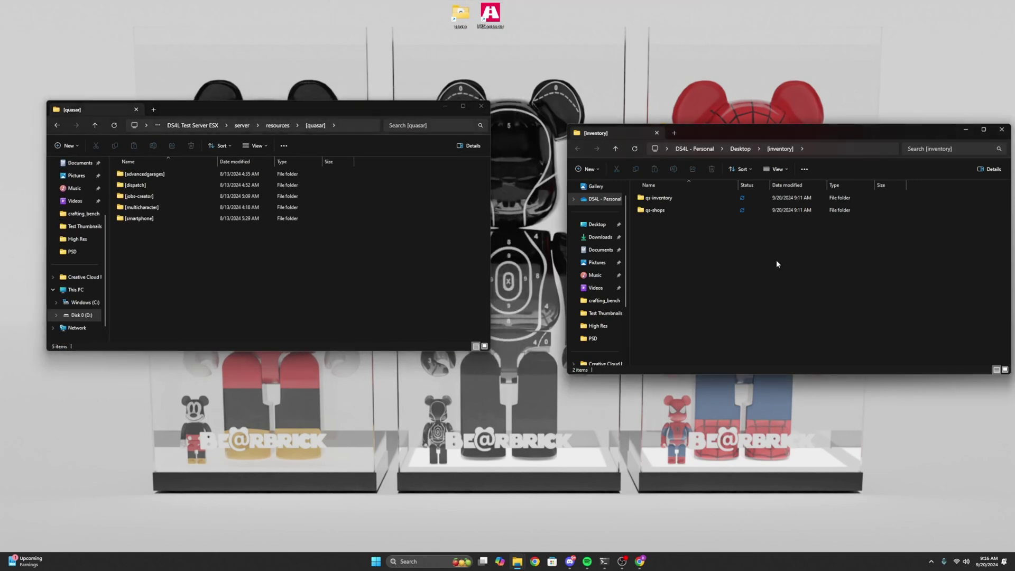
pyautogui.moveTo(927, 136); pyautogui.dragTo(858, 131)
pyautogui.click(932, 124)
pyautogui.moveTo(669, 131); pyautogui.dragTo(328, 274)
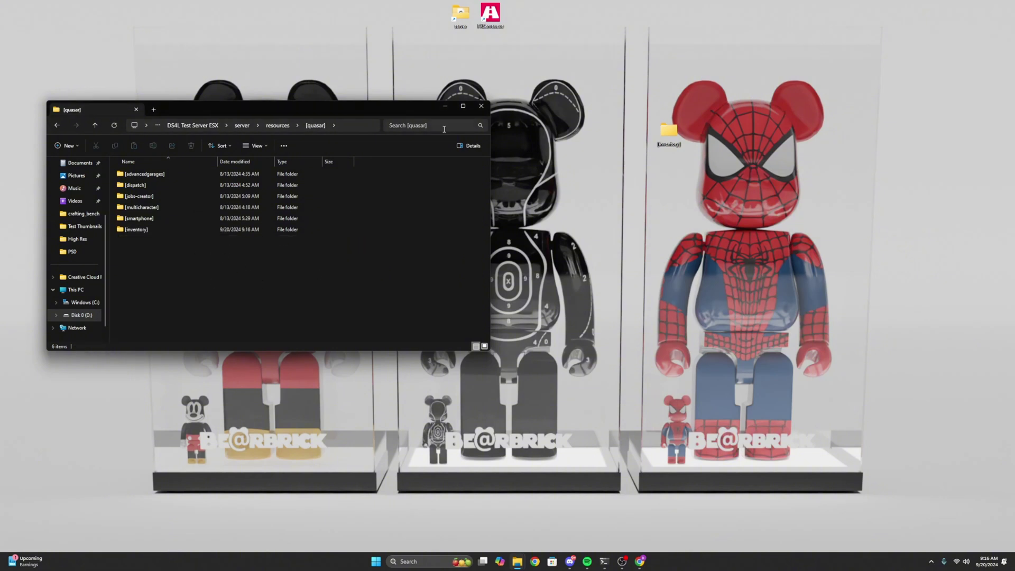
# Step: Delete the [inventory] folder from the desktop and open the copy inside [quasar]
pyautogui.rightClick(670, 132)
pyautogui.click(742, 141)
pyautogui.moveTo(246, 113); pyautogui.dragTo(283, 112)
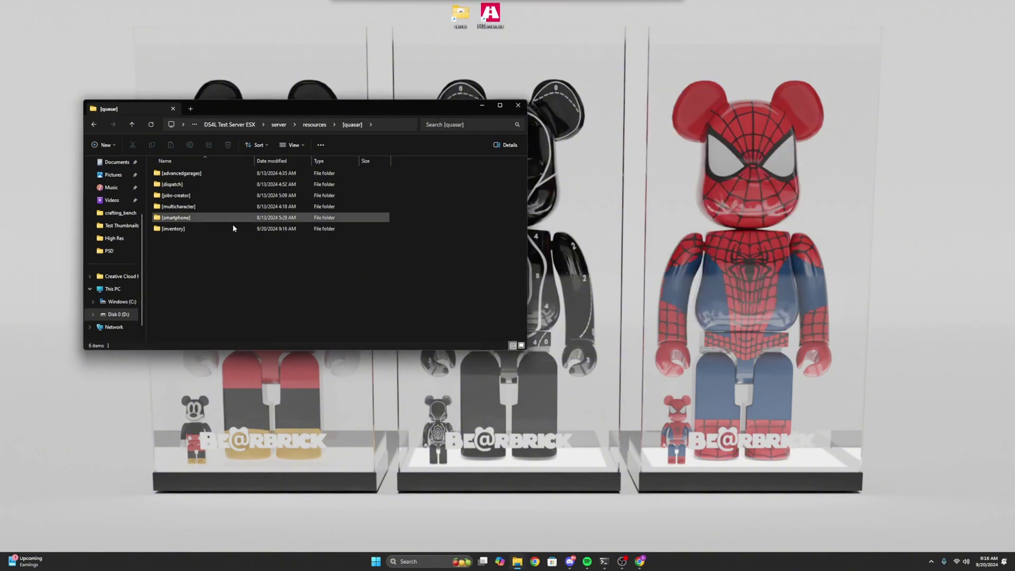
pyautogui.doubleClick(175, 229)
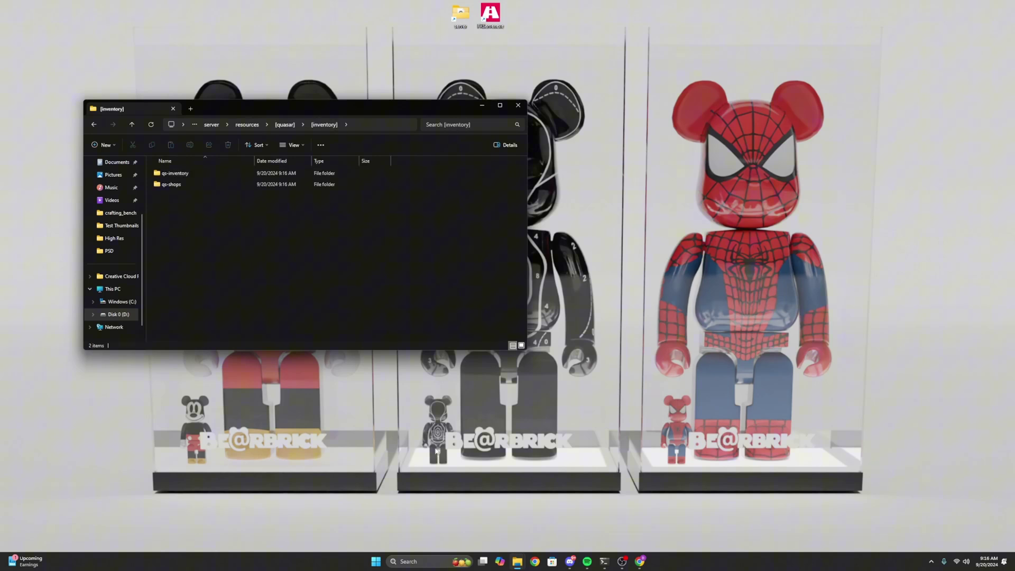
# Step: Switch to the Quasar Inventory installation guide in Chrome and copy the SQL code under Database for esx
pyautogui.click(640, 561)
pyautogui.scroll(15, 465, 279)
pyautogui.click(419, 304)
pyautogui.scroll(-3, 423, 265)
pyautogui.click(419, 147)
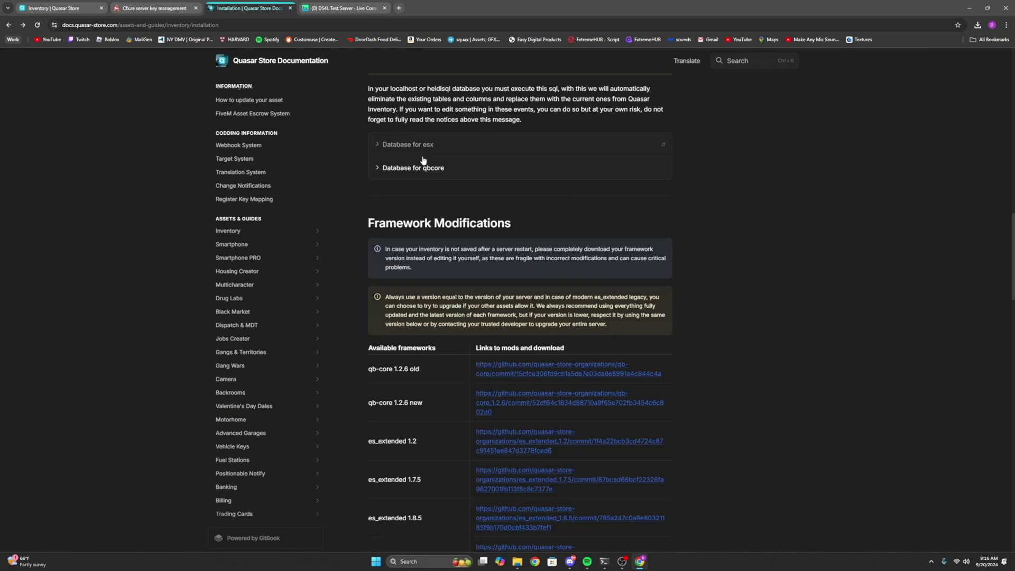
pyautogui.click(418, 165)
pyautogui.scroll(-3, 514, 369)
pyautogui.scroll(2, 513, 369)
pyautogui.click(428, 174)
pyautogui.click(418, 145)
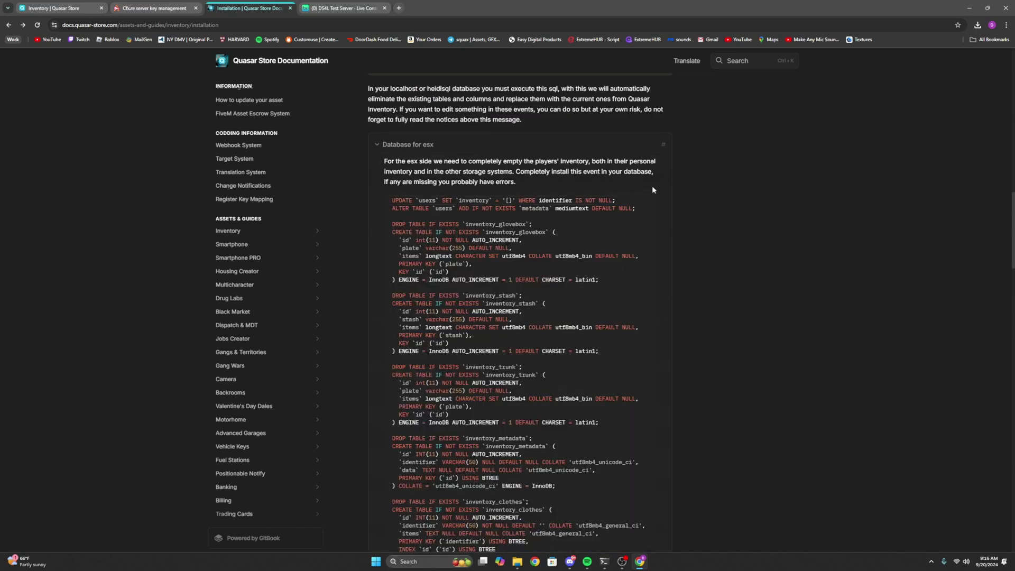
pyautogui.click(645, 201)
# Step: Launch HeidiSQL and open the Unnamed session for host 127.0.0.1
pyautogui.press('super')
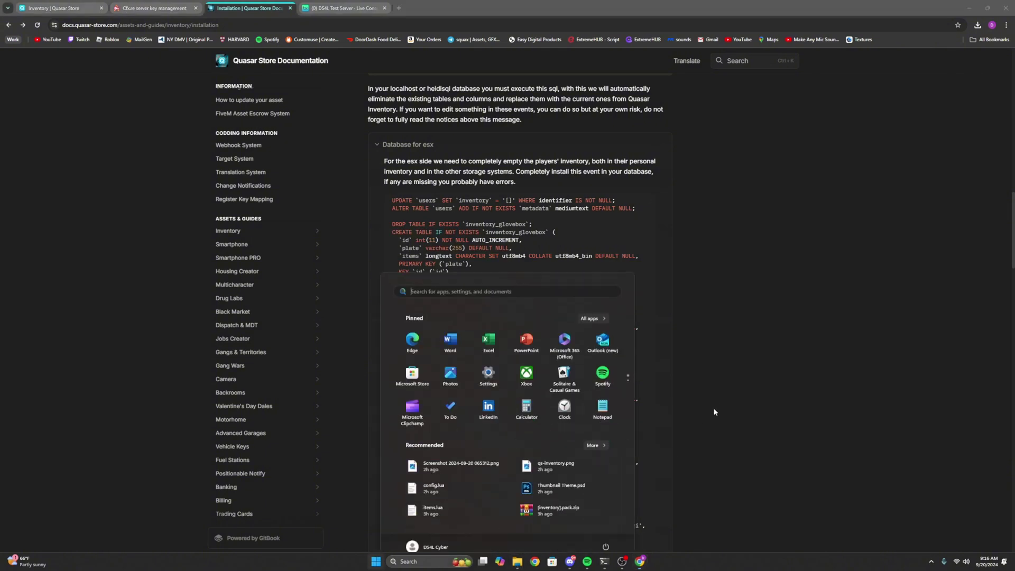
pyautogui.write('hei')
pyautogui.click(409, 336)
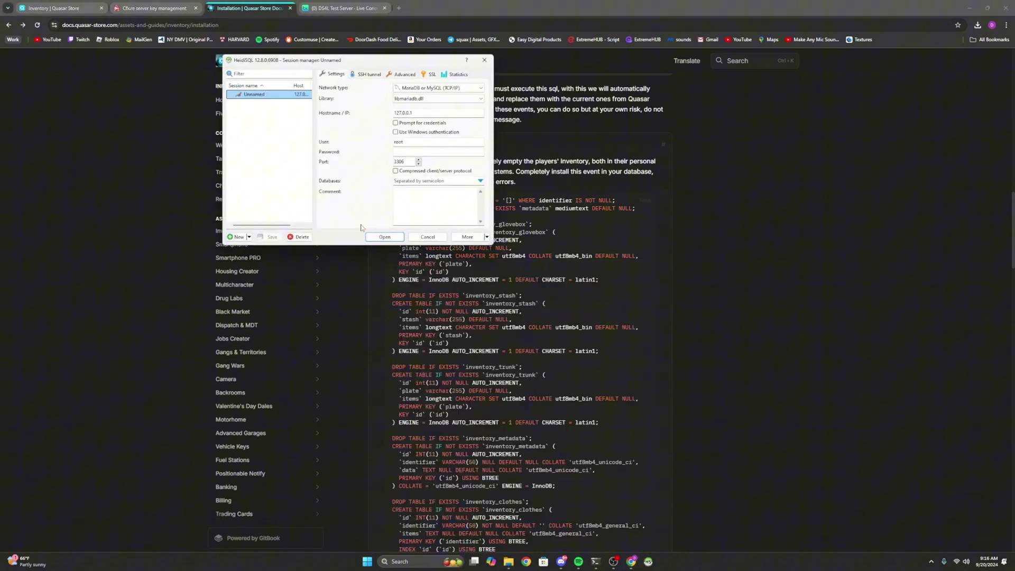
pyautogui.click(385, 239)
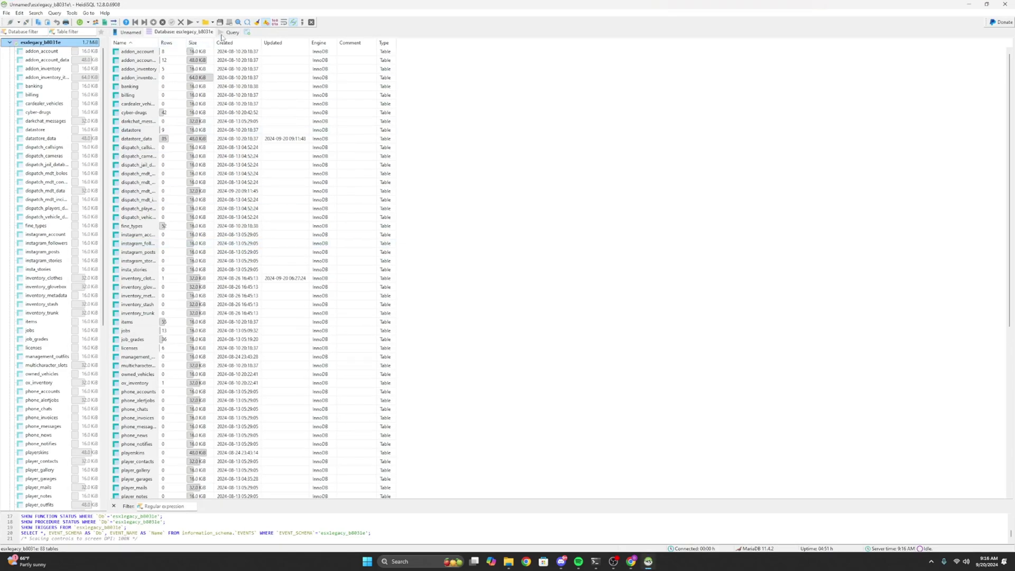
# Step: Paste the copied ESX inventory SQL into a query for the esxlegacy database and run it
pyautogui.click(230, 33)
pyautogui.moveTo(273, 78); pyautogui.dragTo(315, 270)
pyautogui.hotkey('ctrl', 'v')
pyautogui.scroll(2, 294, 191)
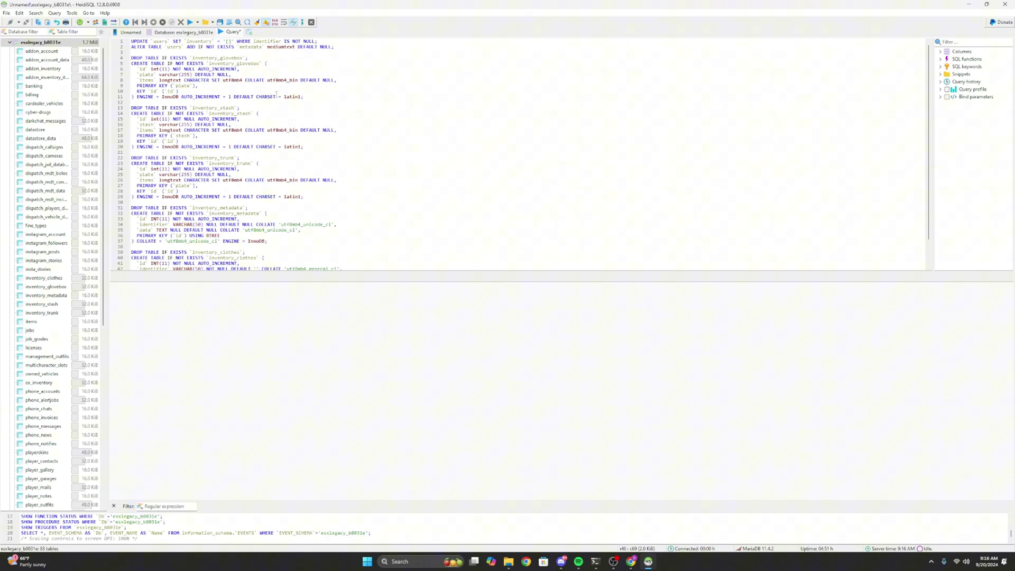
pyautogui.click(190, 22)
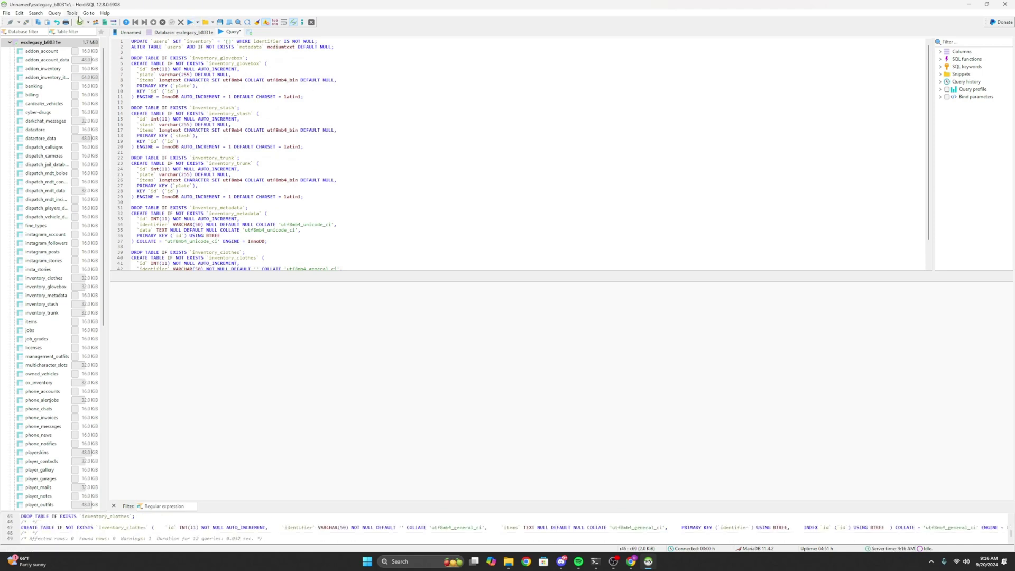
# Step: Check the inventory tables in the esxlegacy database and close HeidiSQL without saving the query
pyautogui.click(15, 43)
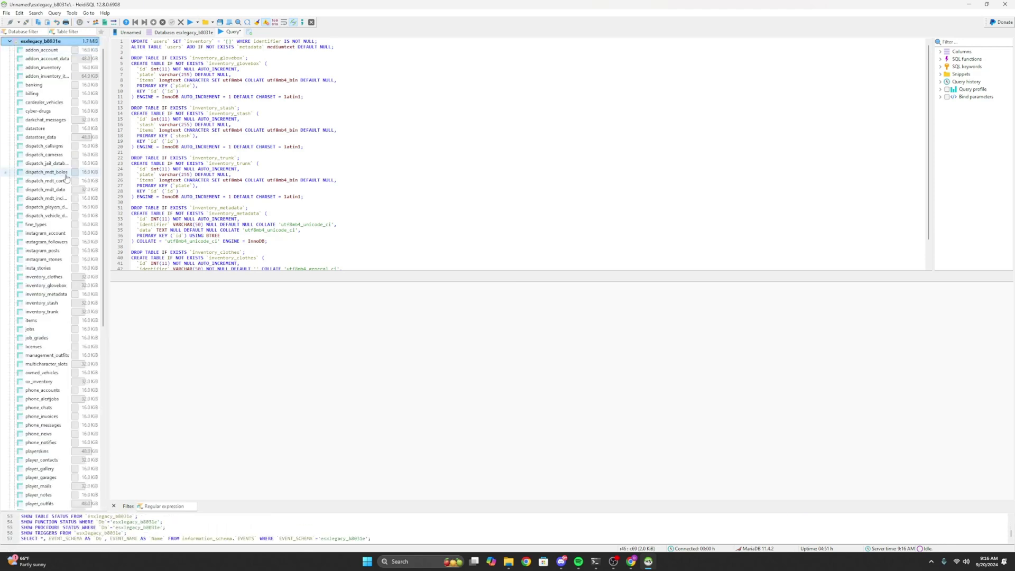
pyautogui.scroll(-2, 66, 178)
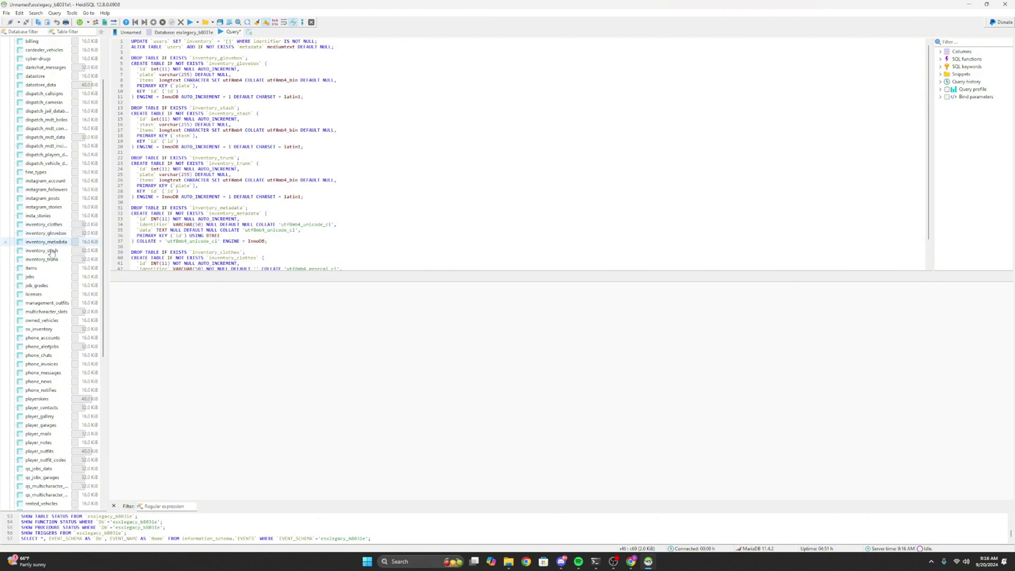
pyautogui.click(1005, 5)
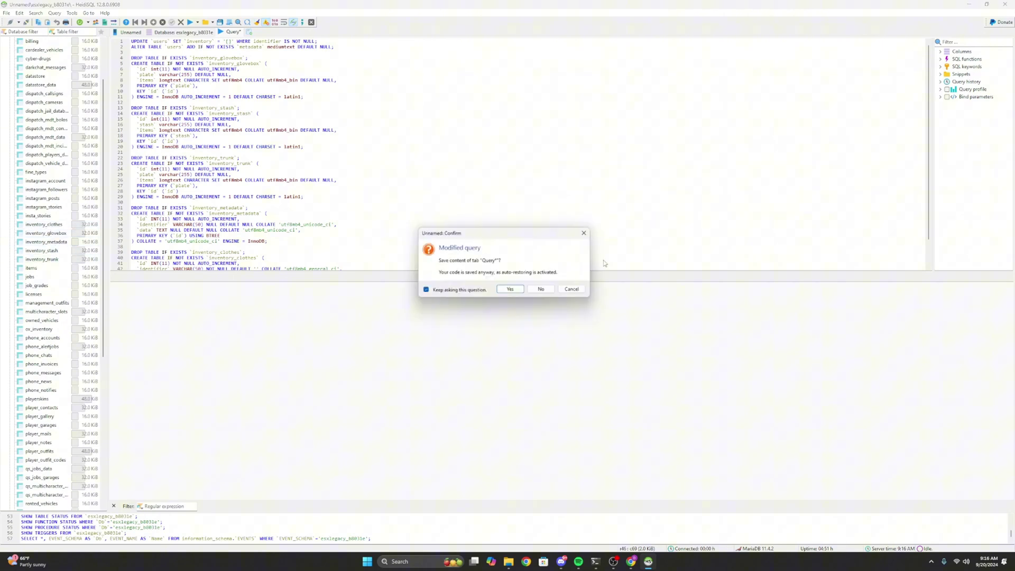
pyautogui.click(529, 289)
# Step: Collapse the Database for esx section and open the progressbar GitHub repository from the guide's Asset dependencies
pyautogui.scroll(-5, 493, 198)
pyautogui.scroll(5, 466, 193)
pyautogui.click(427, 144)
pyautogui.scroll(8, 453, 243)
pyautogui.scroll(5, 471, 311)
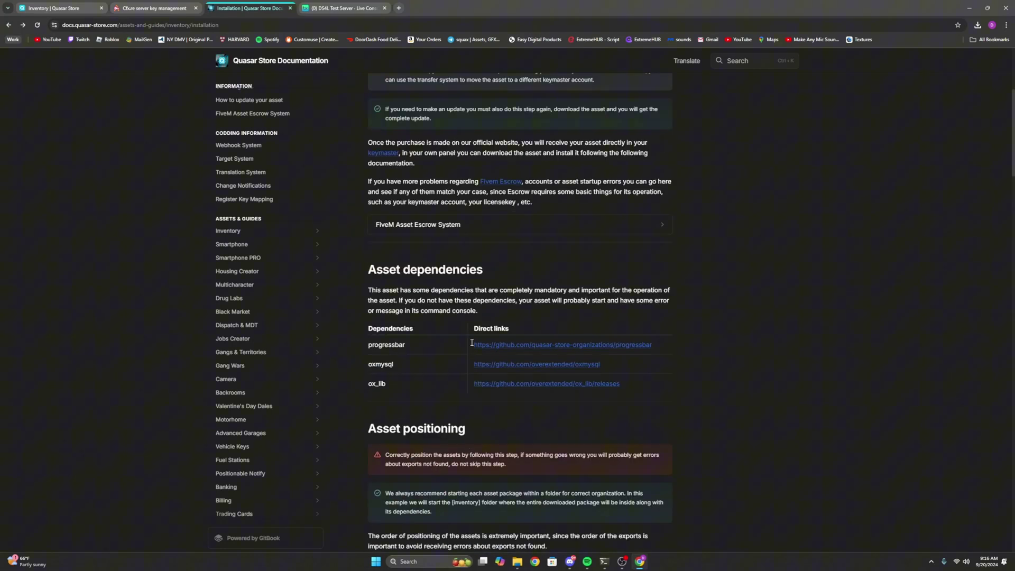
pyautogui.moveTo(404, 363); pyautogui.dragTo(363, 350)
pyautogui.click(390, 369)
pyautogui.click(368, 347)
pyautogui.click(527, 346)
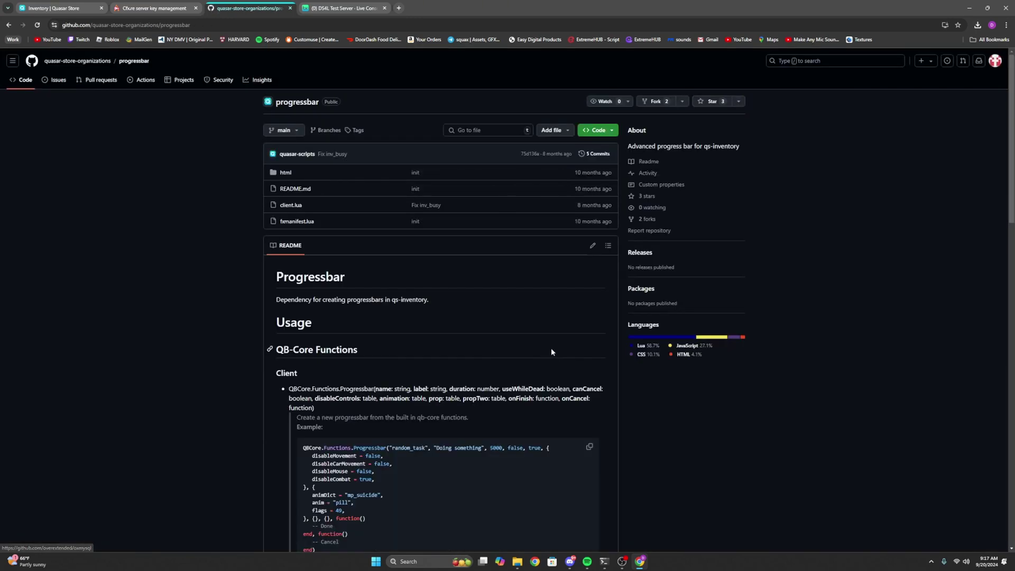
# Step: Look through the progressbar repository's README and its ZIP download option
pyautogui.scroll(-1, 551, 348)
pyautogui.scroll(1, 551, 348)
pyautogui.click(603, 132)
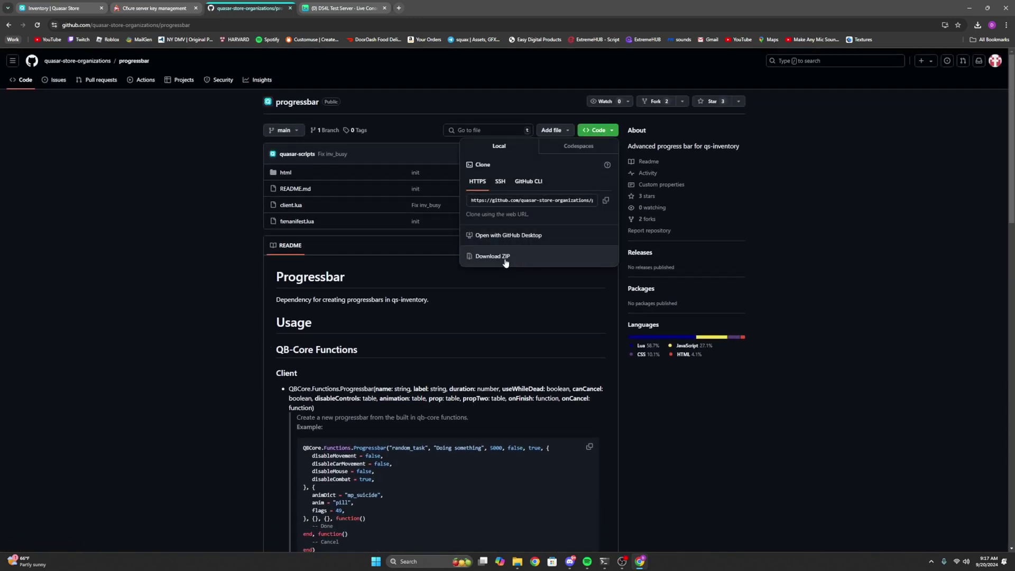
pyautogui.click(161, 208)
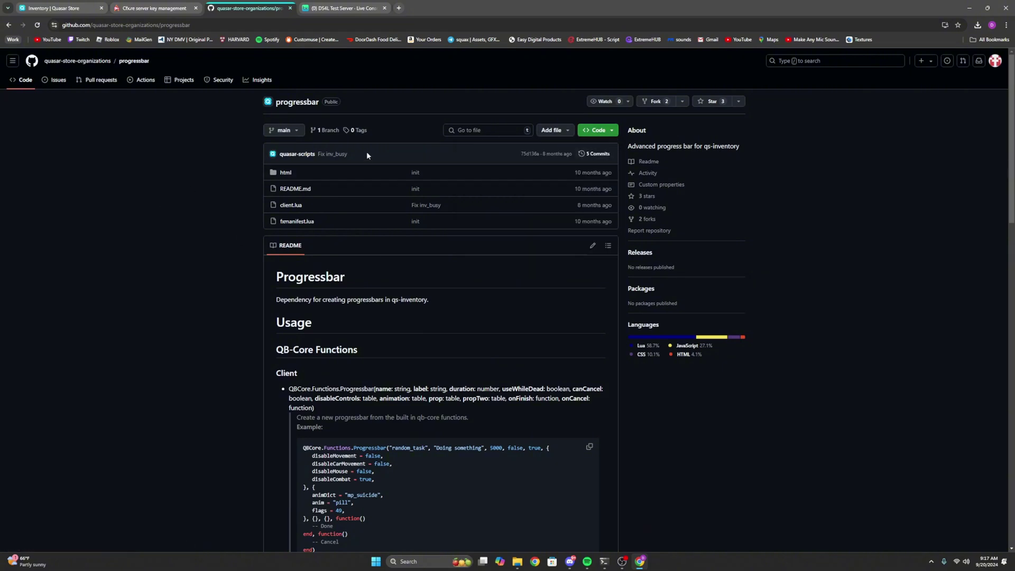
pyautogui.scroll(-3, 223, 272)
pyautogui.scroll(1, 229, 281)
pyautogui.scroll(-4, 233, 291)
pyautogui.scroll(7, 233, 290)
pyautogui.click(598, 130)
pyautogui.click(490, 259)
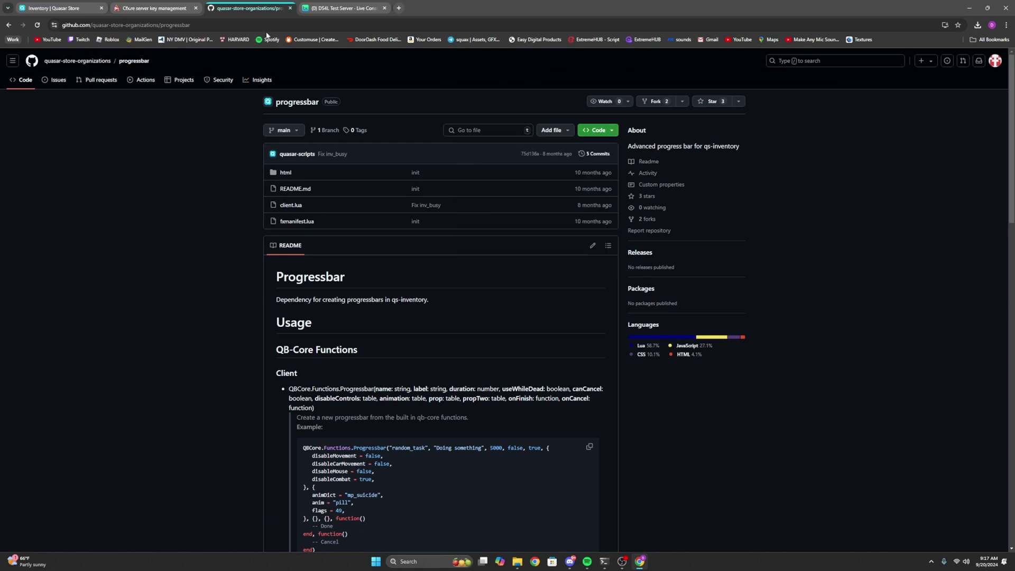
# Step: Return to the Quasar Inventory installation guide and find its Framework Modifications section
pyautogui.click(291, 8)
pyautogui.click(180, 9)
pyautogui.click(248, 7)
pyautogui.hotkey('ctrl', 'shift', 't')
pyautogui.click(9, 26)
pyautogui.scroll(-15, 474, 348)
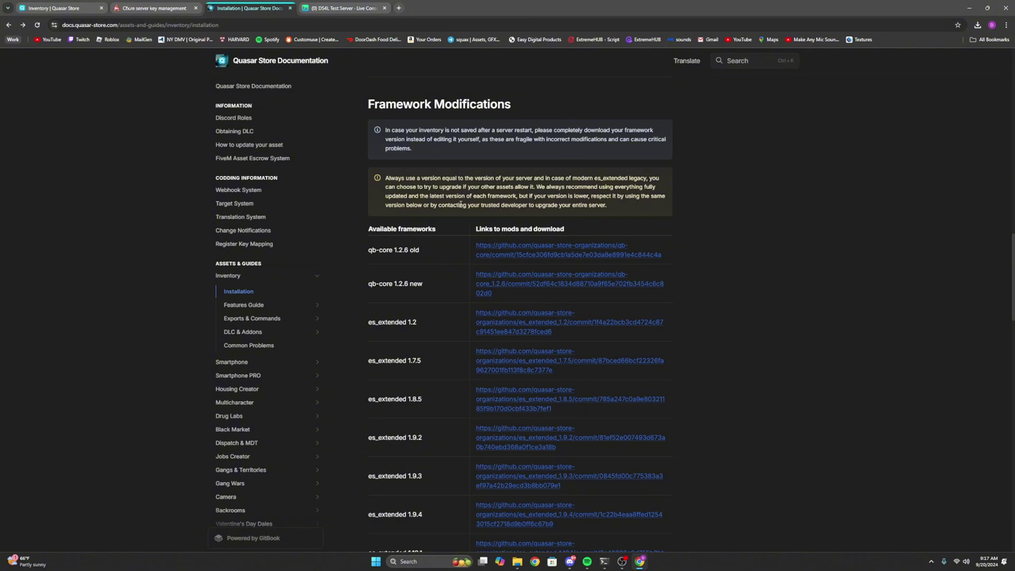
pyautogui.scroll(-10, 460, 205)
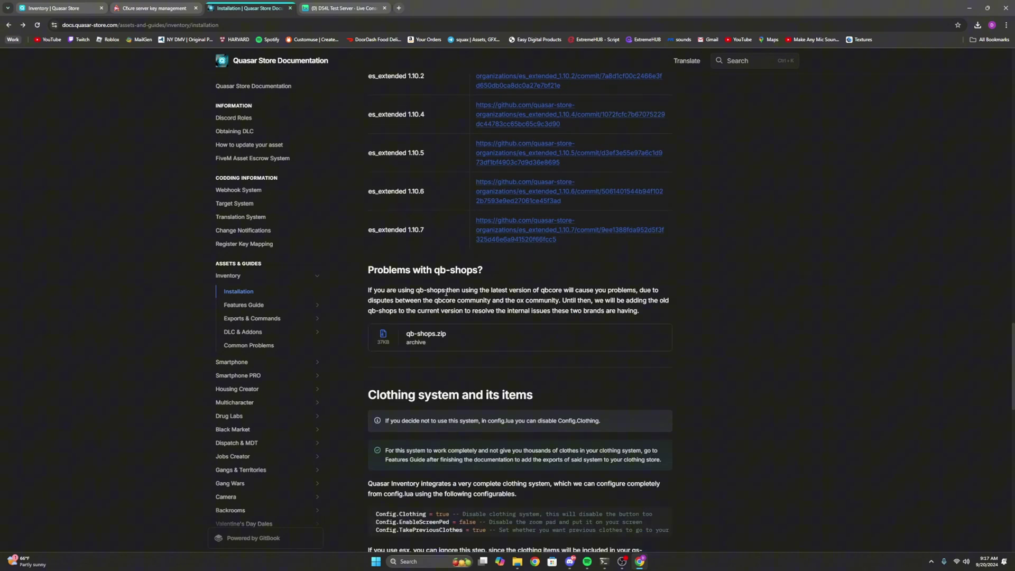
# Step: Examine the qb-core and es_extended versions listed in the guide's Available frameworks table
pyautogui.scroll(10, 445, 309)
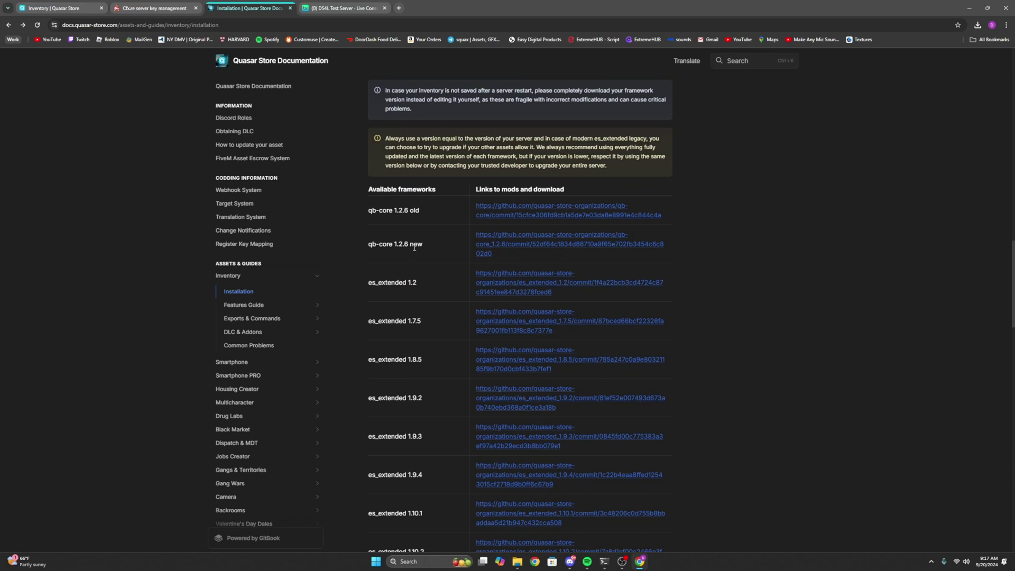
pyautogui.moveTo(421, 285); pyautogui.dragTo(363, 283)
pyautogui.moveTo(421, 321); pyautogui.dragTo(376, 321)
pyautogui.moveTo(421, 218); pyautogui.dragTo(358, 216)
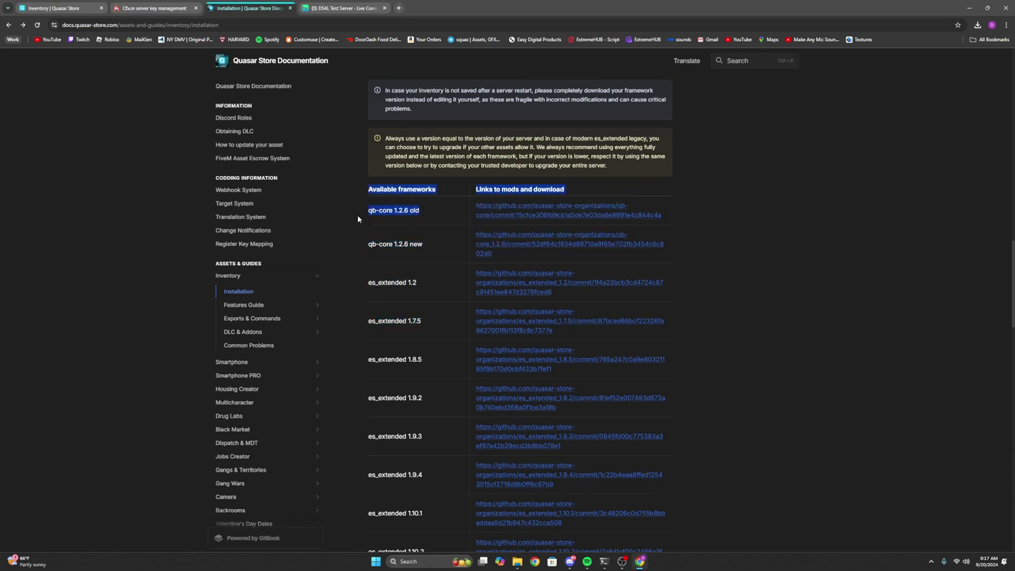
pyautogui.moveTo(417, 280); pyautogui.dragTo(368, 283)
pyautogui.click(400, 289)
pyautogui.scroll(-3, 415, 297)
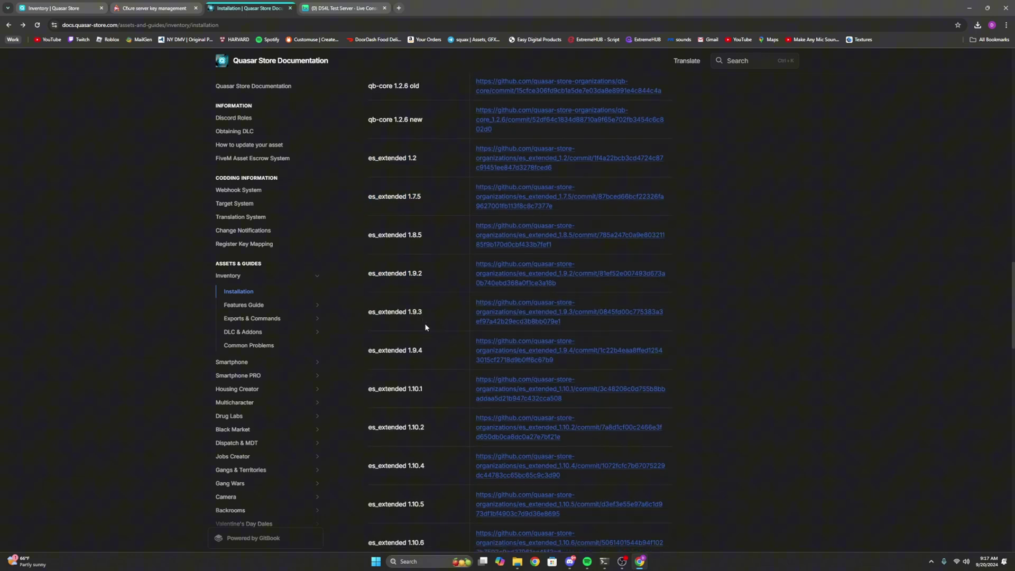
pyautogui.scroll(-2, 427, 324)
# Step: Open fxmanifest.lua from the es_extended folder in the server's [core] resources, check its version line and close the file
pyautogui.moveTo(517, 562)
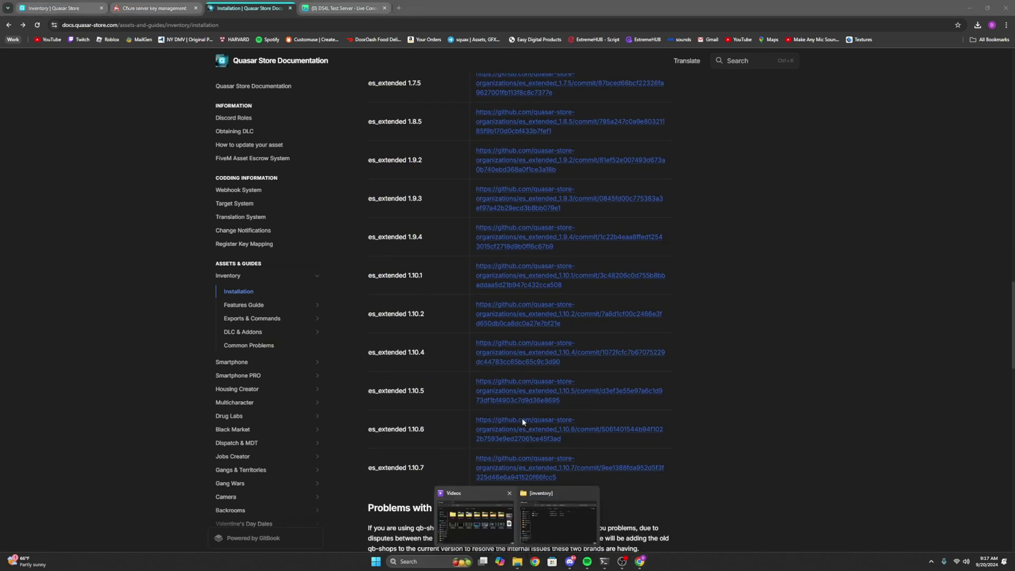
pyautogui.click(546, 528)
pyautogui.click(256, 126)
pyautogui.moveTo(263, 110); pyautogui.dragTo(142, 98)
pyautogui.doubleClick(148, 191)
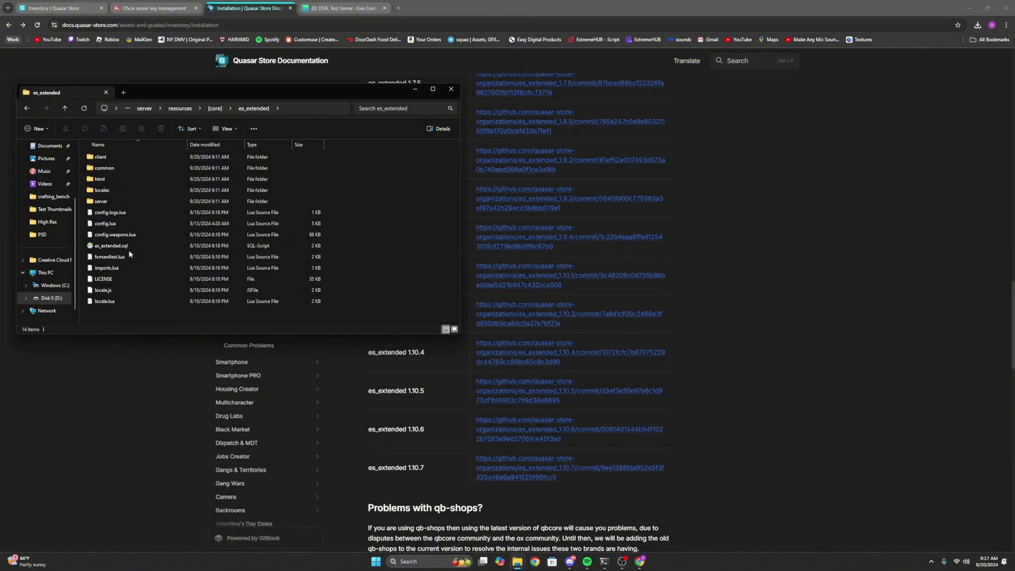
pyautogui.doubleClick(110, 257)
pyautogui.click(124, 94)
pyautogui.moveTo(110, 94); pyautogui.dragTo(93, 94)
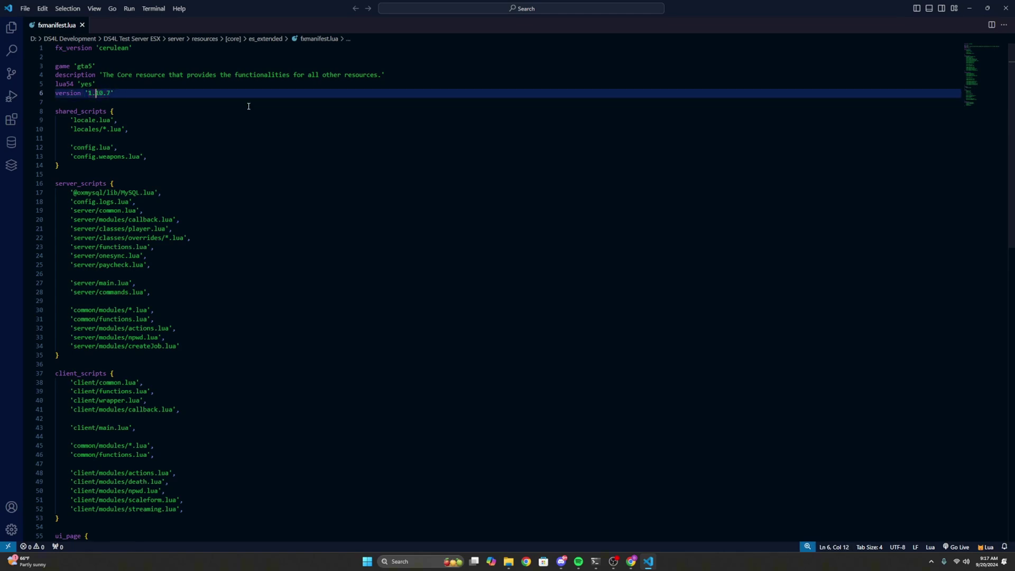
pyautogui.click(1007, 8)
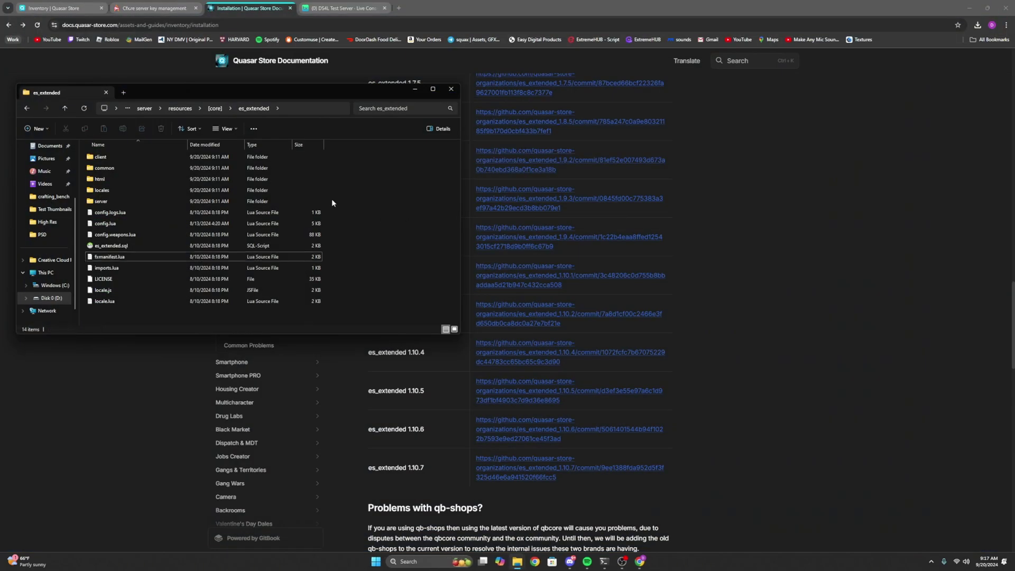
# Step: Download es_extended_1.10.7-main.zip from the repository linked in the guide's es_extended 1.10.7 row and open the archive
pyautogui.click(214, 109)
pyautogui.click(740, 347)
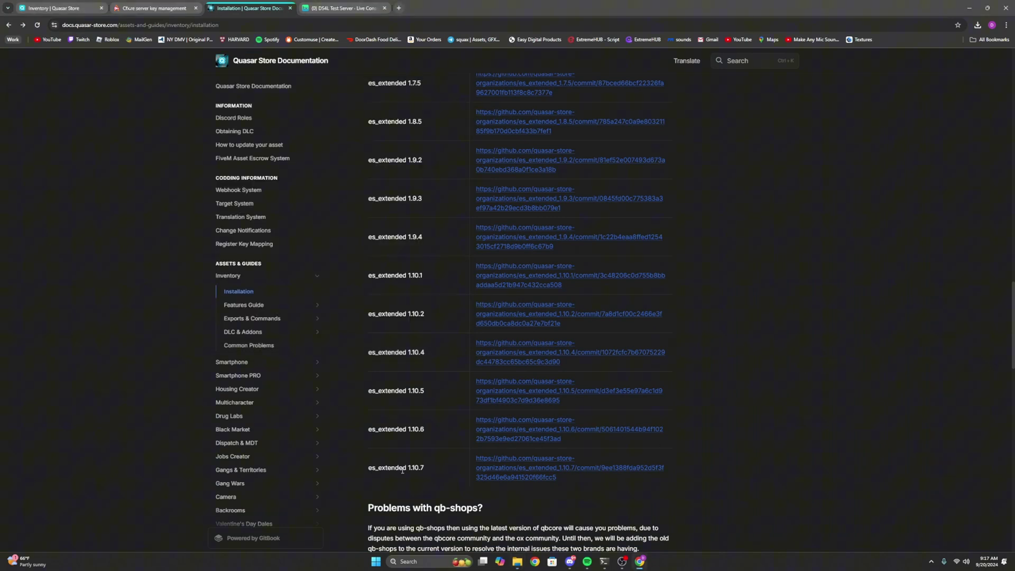
pyautogui.moveTo(368, 468); pyautogui.dragTo(391, 469)
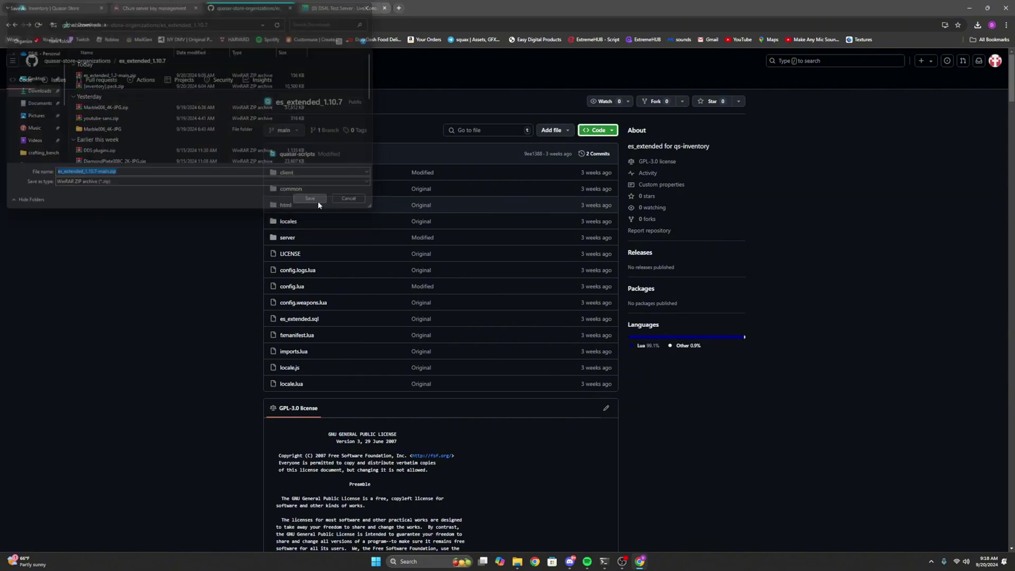
pyautogui.click(517, 562)
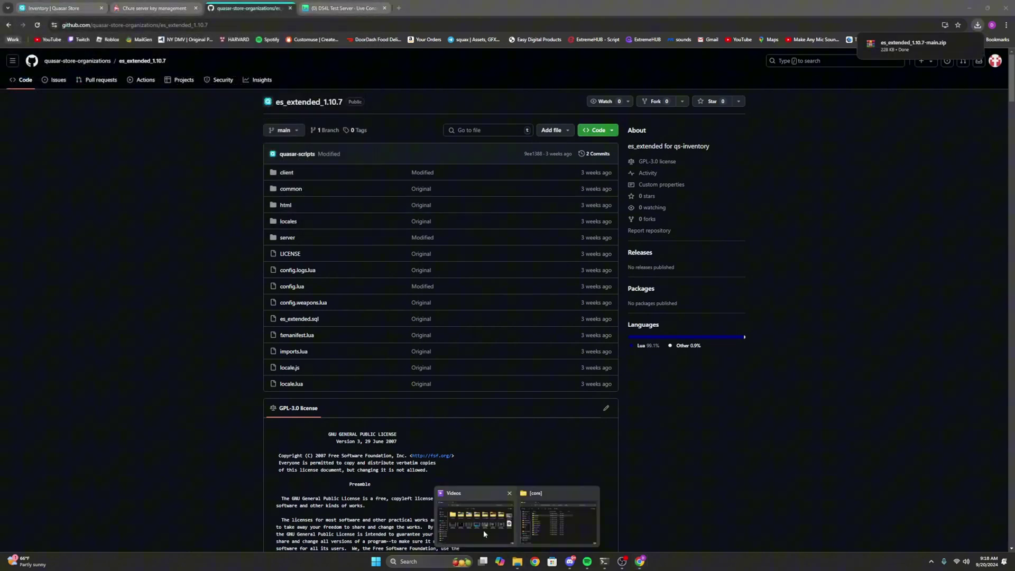
pyautogui.click(909, 53)
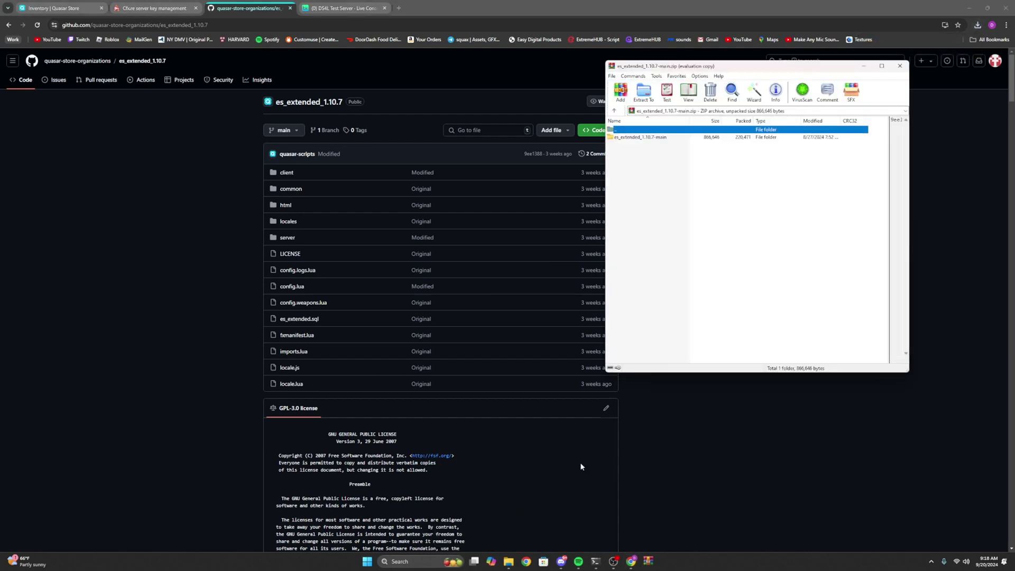
# Step: Back up the existing es_extended folder in [core] as the archive es_extended.rar
pyautogui.moveTo(517, 564)
pyautogui.click(528, 529)
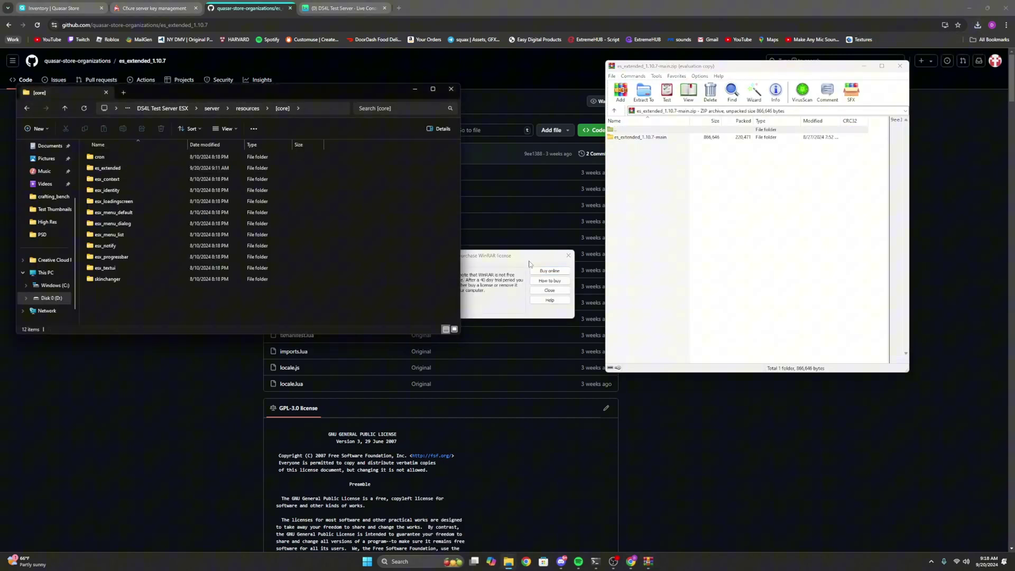
pyautogui.rightClick(109, 169)
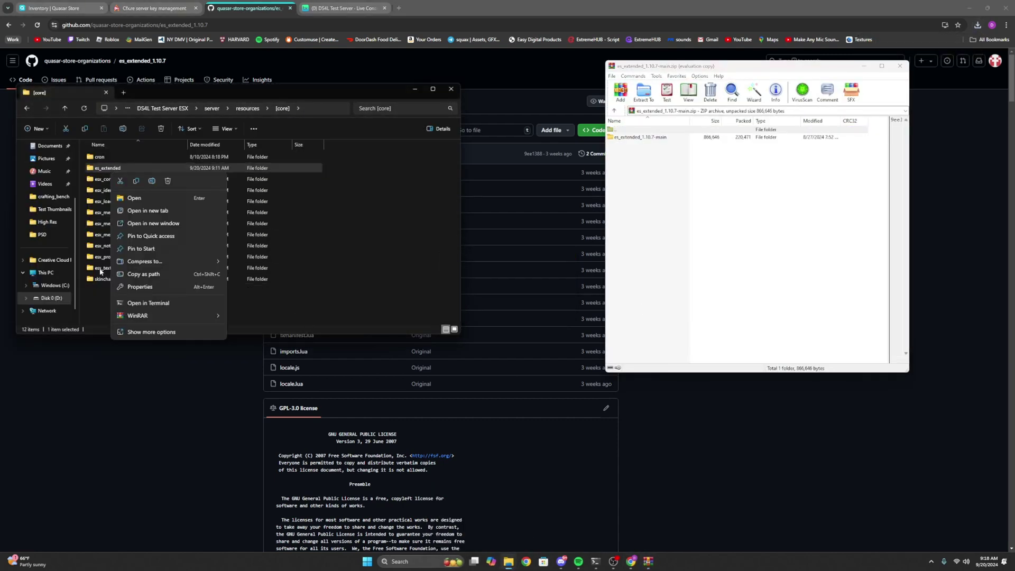
pyautogui.click(110, 173)
pyautogui.rightClick(109, 173)
pyautogui.moveTo(158, 314)
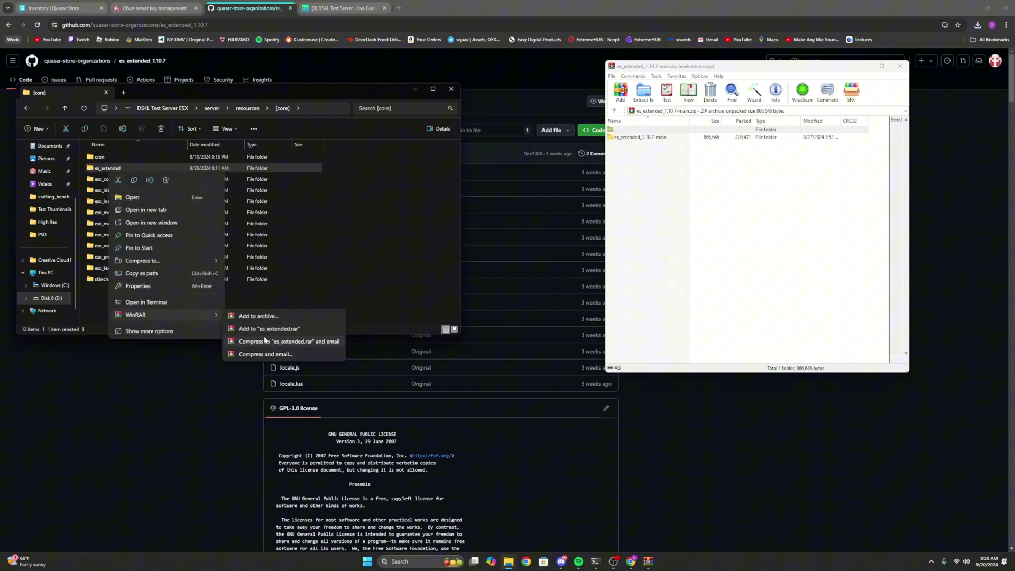
pyautogui.click(269, 329)
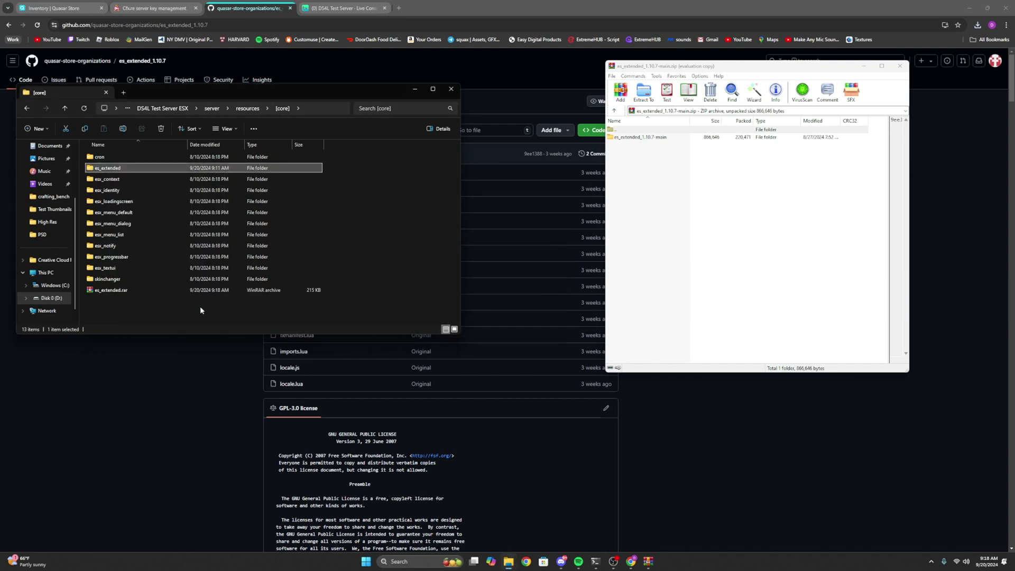
# Step: Replace the es_extended folder in [core] with es_extended_1.10.7-main from the archive, renamed to es_extended
pyautogui.rightClick(109, 172)
pyautogui.click(164, 178)
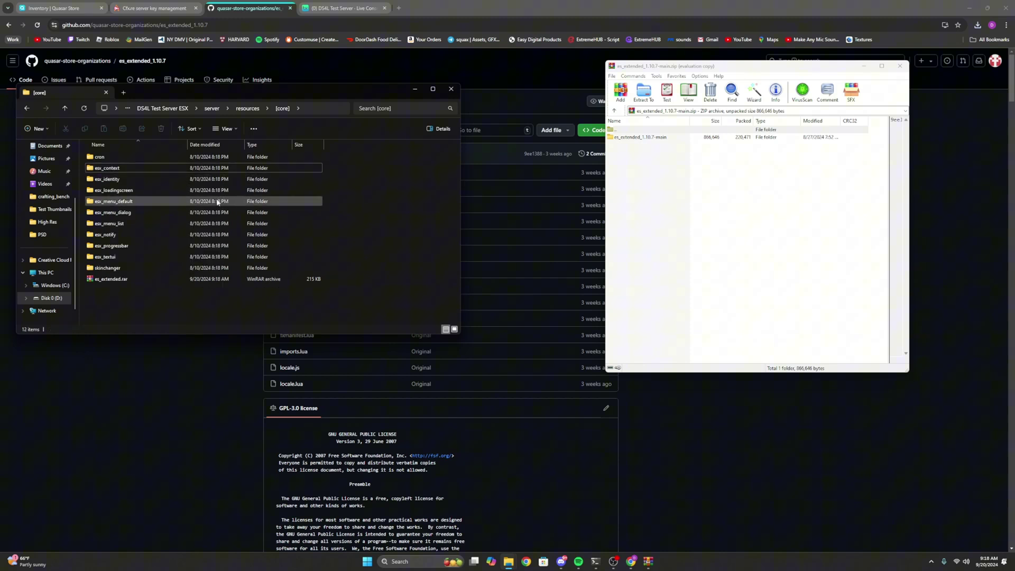
pyautogui.moveTo(641, 137); pyautogui.dragTo(432, 193)
pyautogui.click(123, 292)
pyautogui.press('BackSpace')
pyautogui.press('Return')
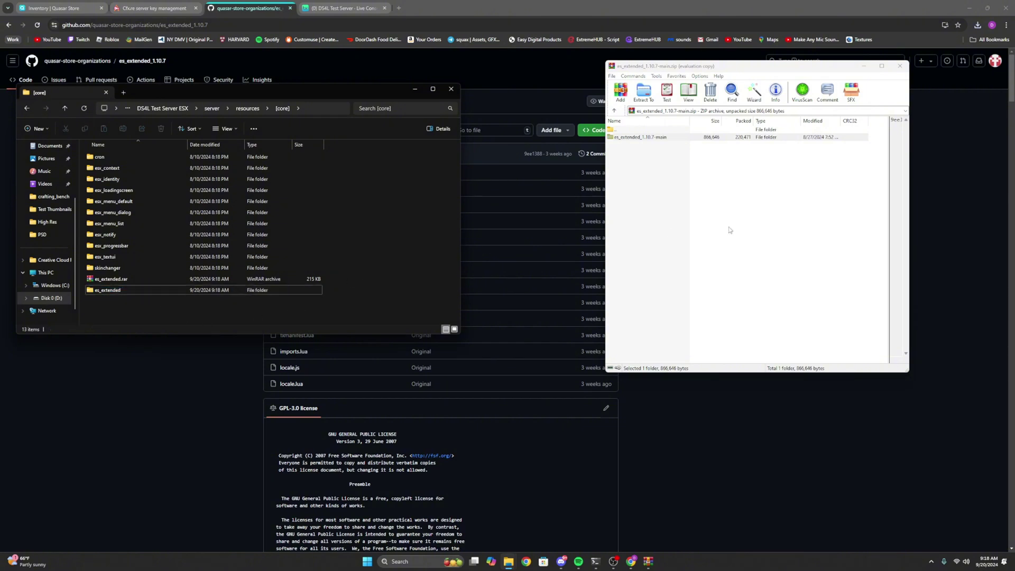
pyautogui.click(743, 229)
pyautogui.click(900, 66)
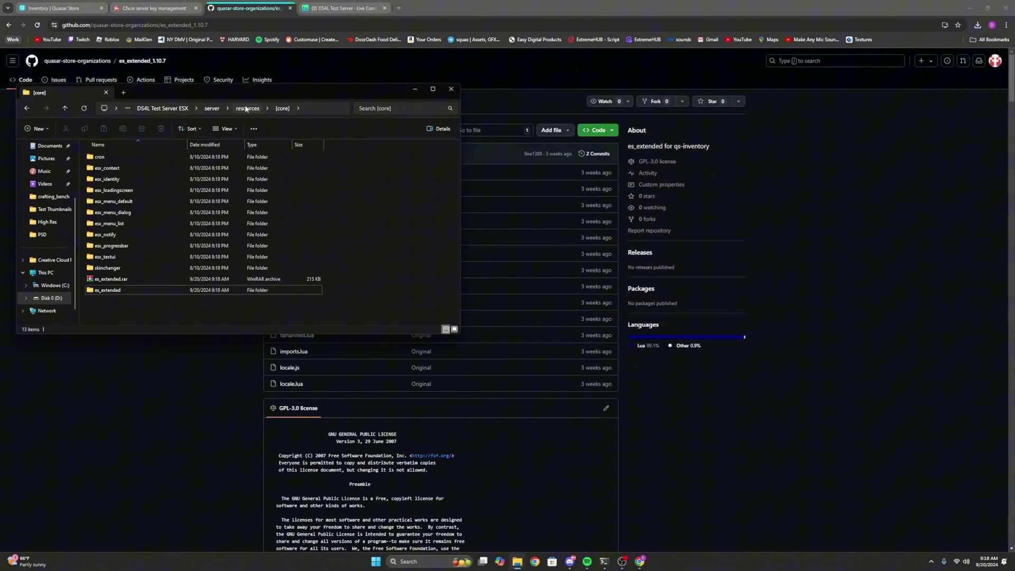
# Step: Open config.lua from the qs-inventory config folder under resources, [quasar], [inventory]
pyautogui.click(247, 108)
pyautogui.click(239, 254)
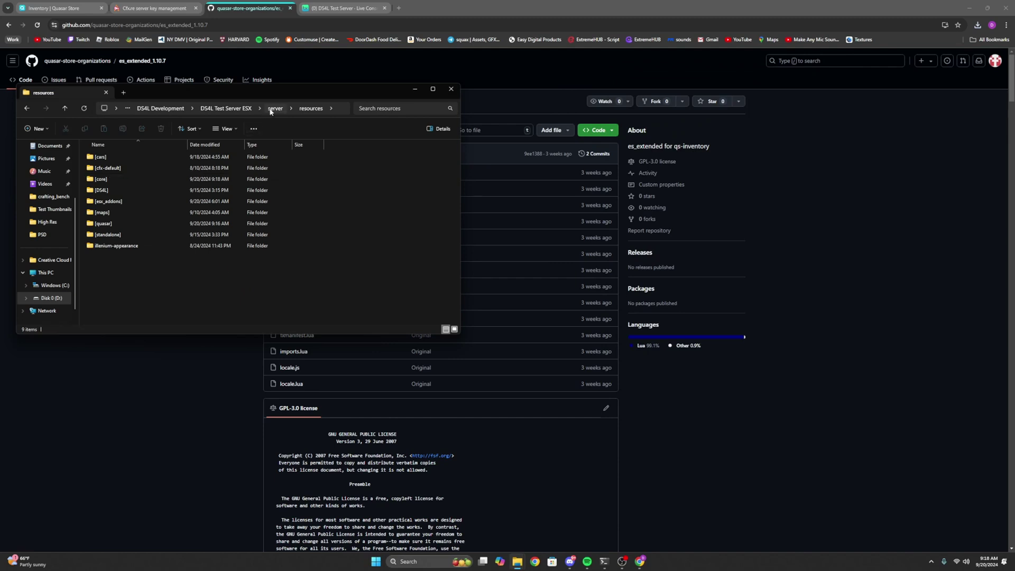
pyautogui.doubleClick(103, 223)
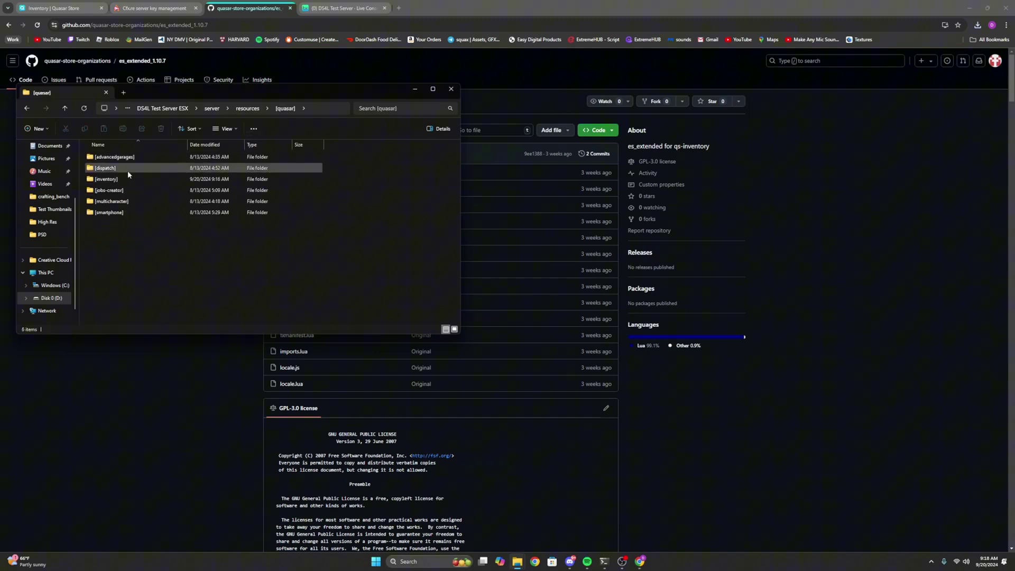
pyautogui.doubleClick(108, 178)
pyautogui.doubleClick(113, 158)
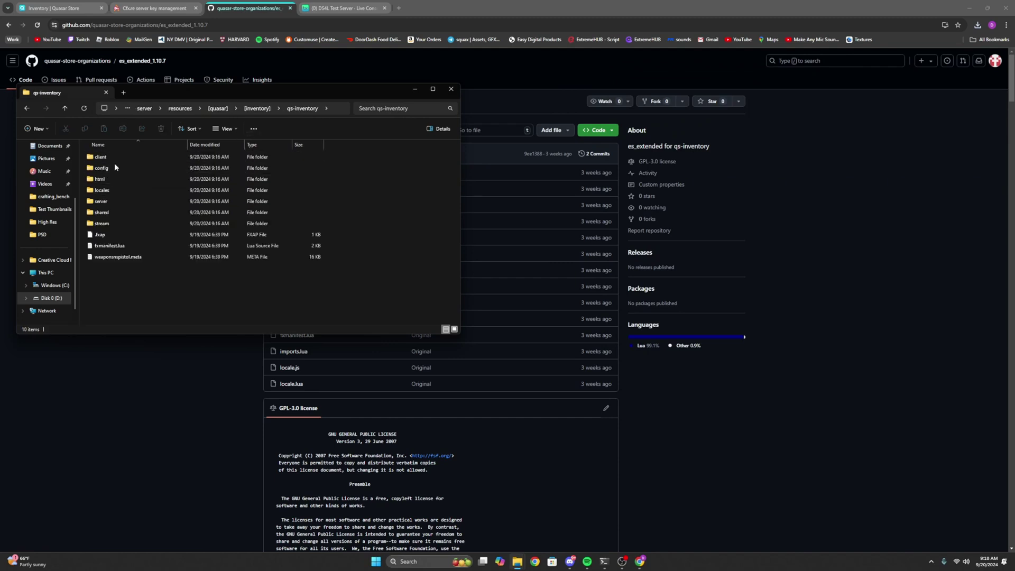
pyautogui.doubleClick(112, 168)
pyautogui.doubleClick(121, 158)
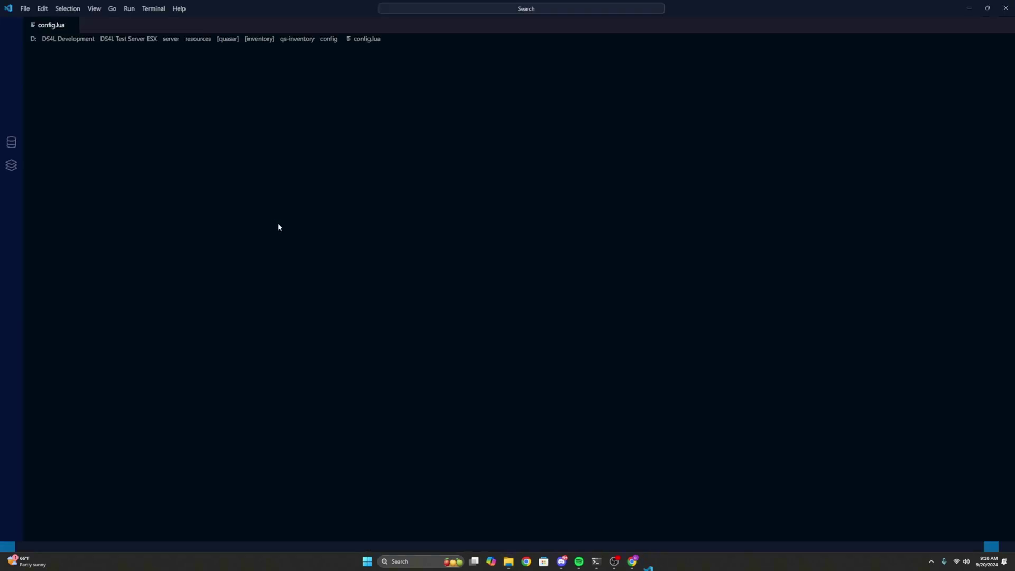
# Step: Examine the Config.UseTarget and Config.BlockedSwap settings and their comments in config.lua
pyautogui.scroll(-20, 263, 260)
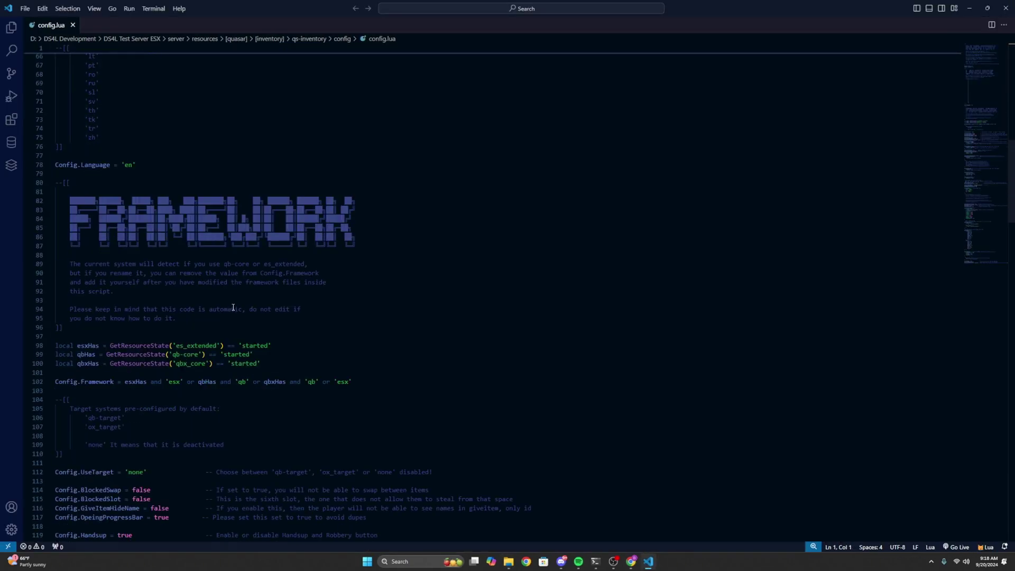
pyautogui.scroll(-8, 233, 308)
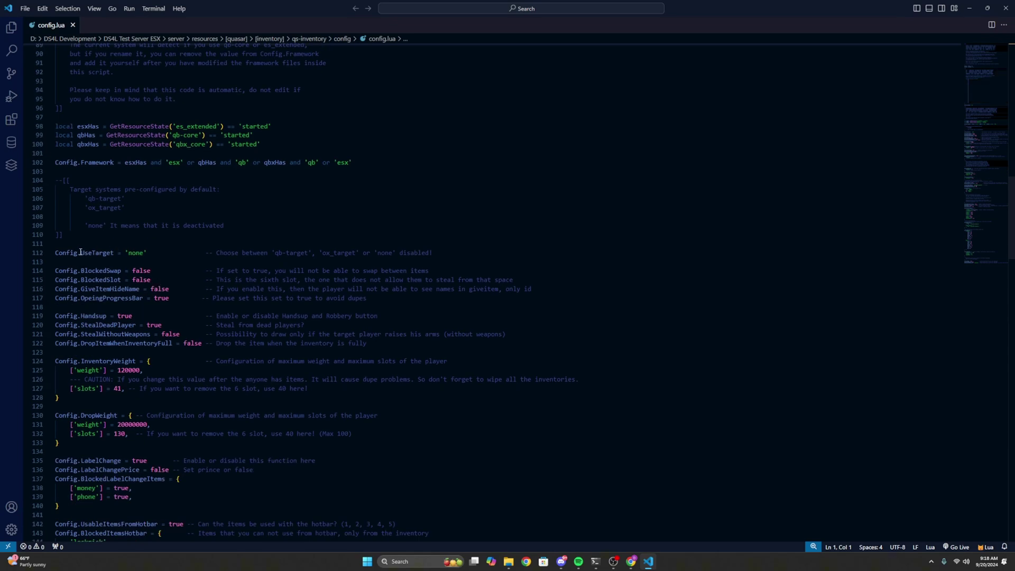
pyautogui.moveTo(79, 252); pyautogui.dragTo(151, 253)
pyautogui.click(151, 253)
pyautogui.moveTo(274, 253); pyautogui.dragTo(353, 252)
pyautogui.doubleClick(385, 254)
pyautogui.click(385, 253)
pyautogui.moveTo(125, 252); pyautogui.dragTo(154, 253)
pyautogui.click(147, 254)
pyautogui.scroll(-2, 156, 258)
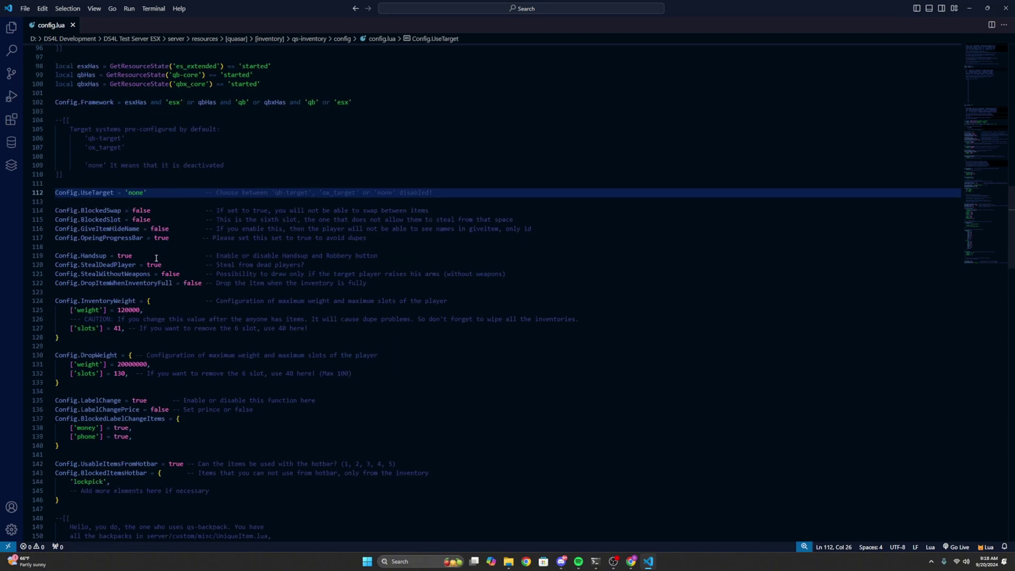
pyautogui.moveTo(81, 211); pyautogui.dragTo(121, 212)
pyautogui.click(121, 211)
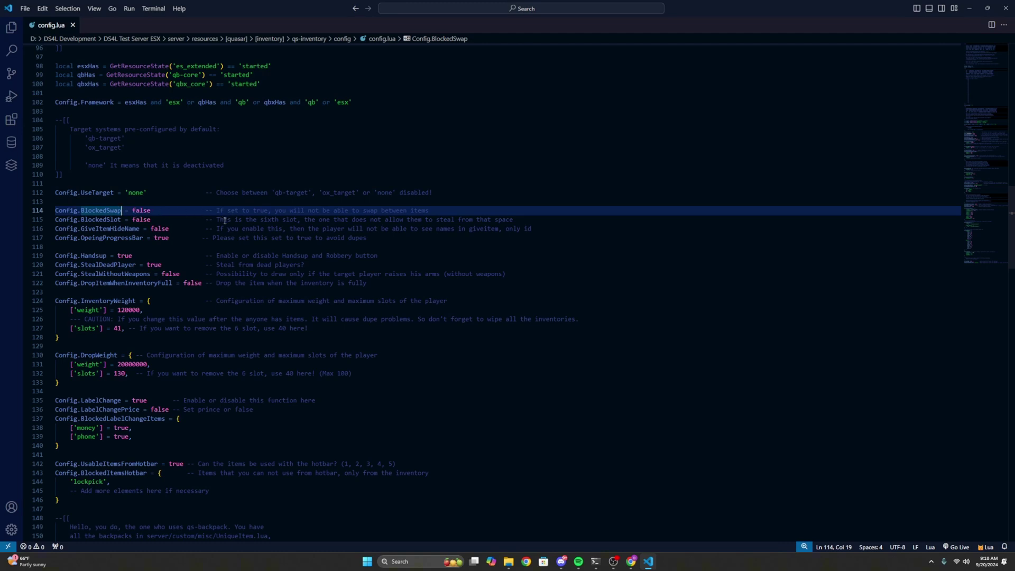
pyautogui.doubleClick(143, 211)
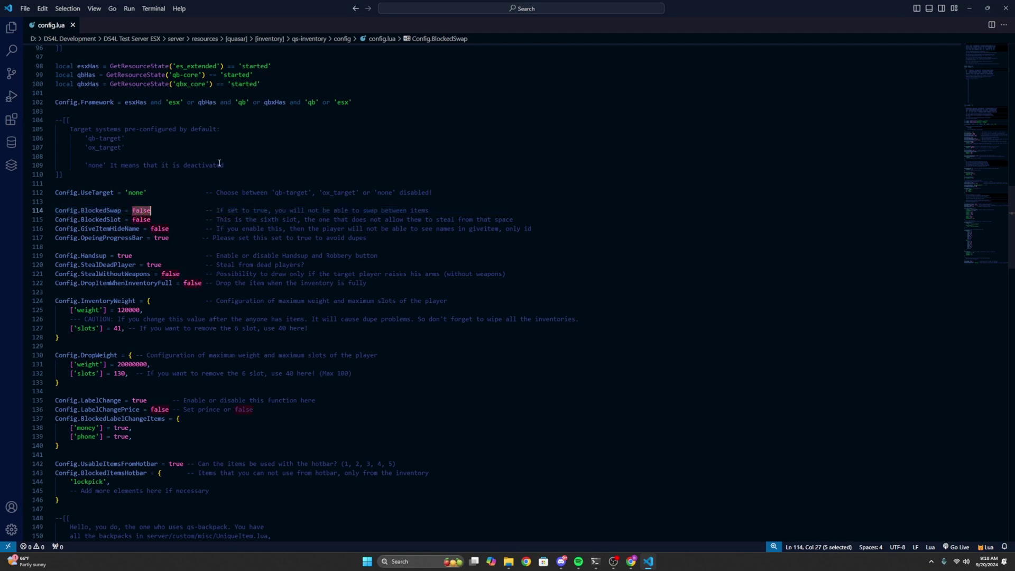
pyautogui.click(152, 202)
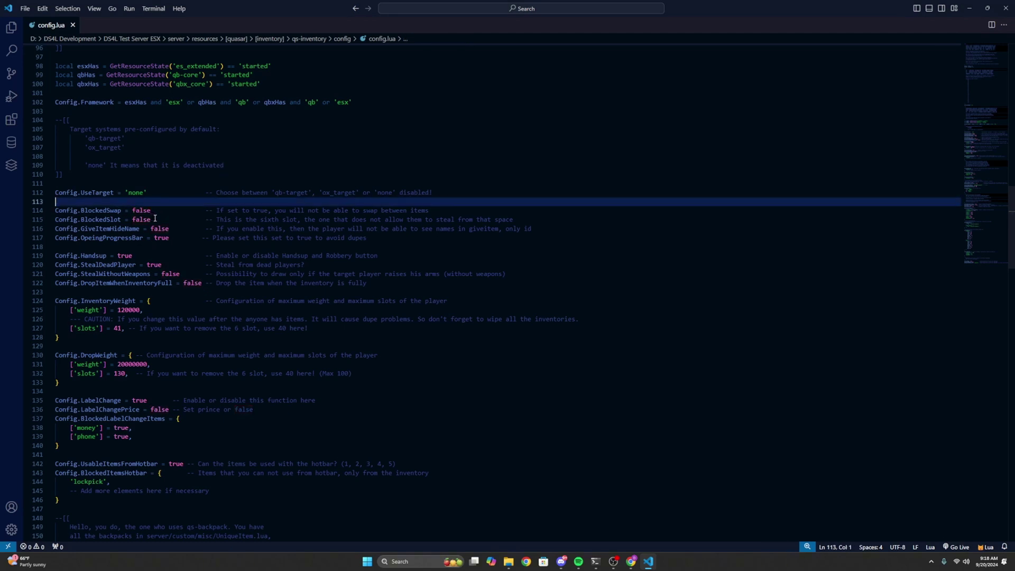
# Step: Set Config.BlockedSlot to true in the qs-inventory config.lua
pyautogui.click(154, 211)
pyautogui.click(152, 220)
pyautogui.doubleClick(138, 219)
pyautogui.click(137, 220)
pyautogui.doubleClick(137, 220)
pyautogui.click(153, 202)
pyautogui.click(154, 219)
pyautogui.doubleClick(145, 219)
pyautogui.write('true')
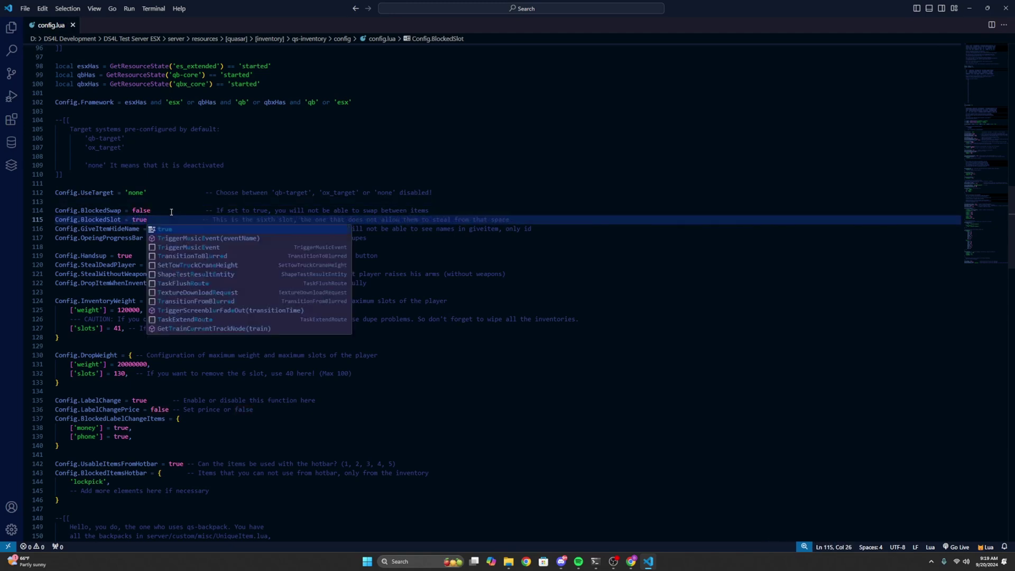
pyautogui.click(177, 209)
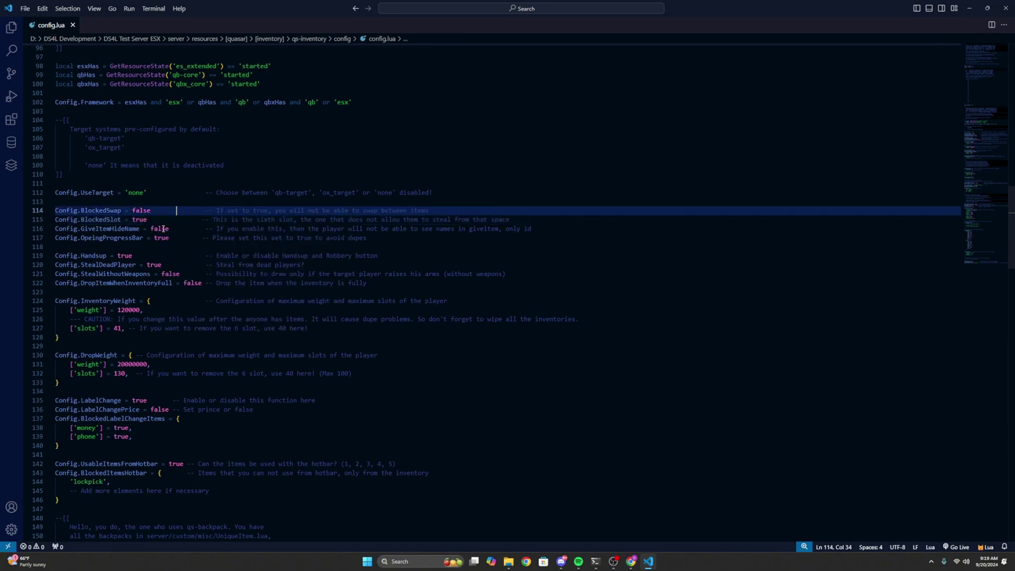
# Step: Examine the GiveItemHideName, OpeingProgressBar and Handsup settings and their comments in the qs-inventory config.lua
pyautogui.press('Down')
pyautogui.press('Down')
pyautogui.press('Down')
pyautogui.press('Down')
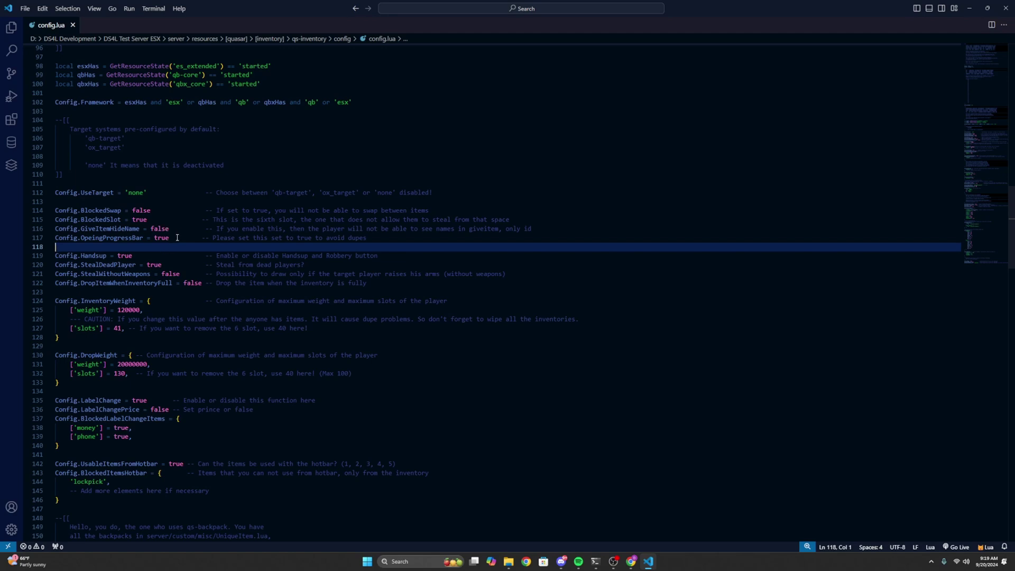
pyautogui.click(177, 237)
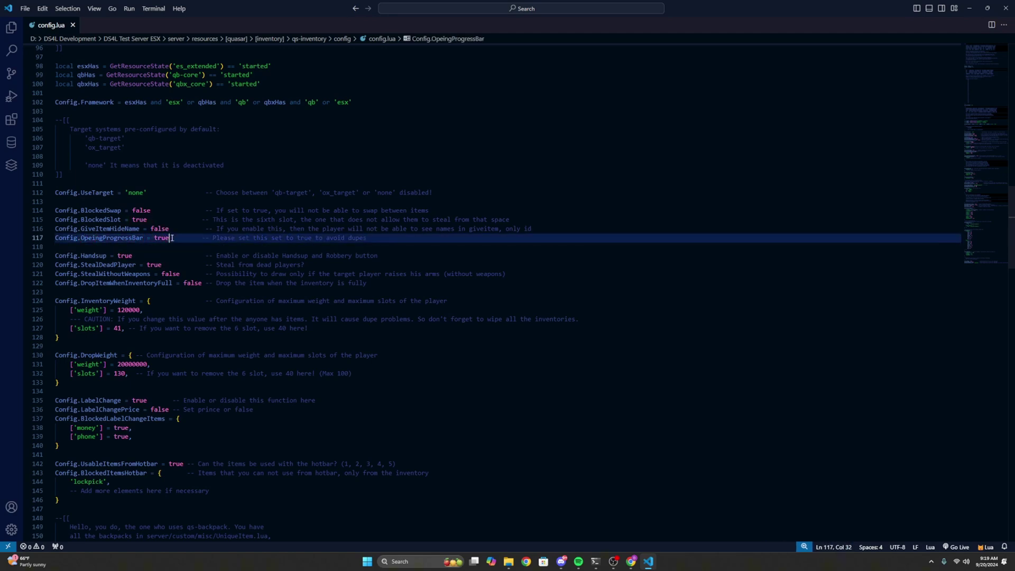
pyautogui.moveTo(170, 237); pyautogui.dragTo(84, 237)
pyautogui.click(115, 237)
pyautogui.doubleClick(164, 238)
pyautogui.click(213, 239)
pyautogui.moveTo(214, 239); pyautogui.dragTo(324, 238)
pyautogui.click(344, 238)
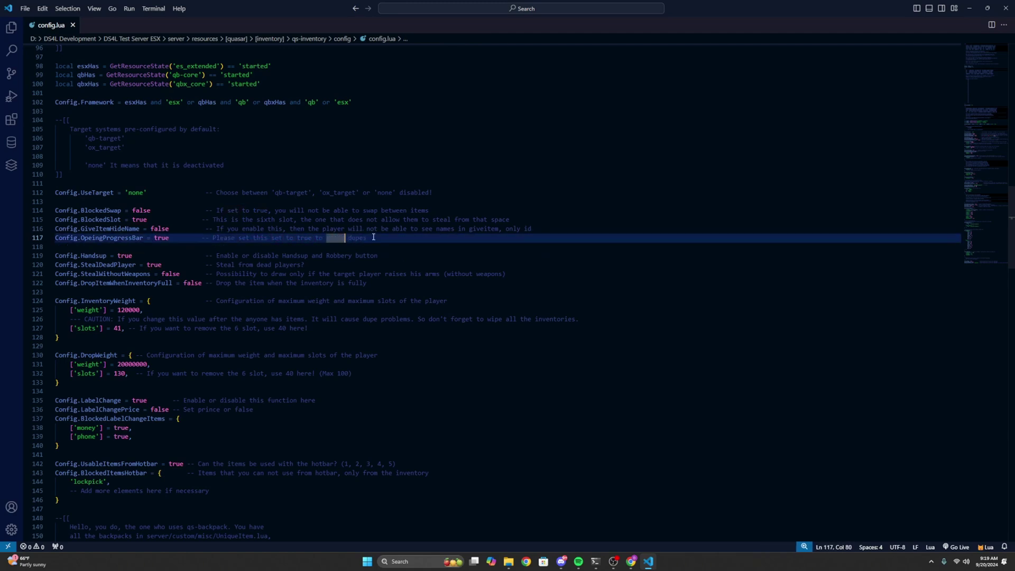
pyautogui.click(173, 243)
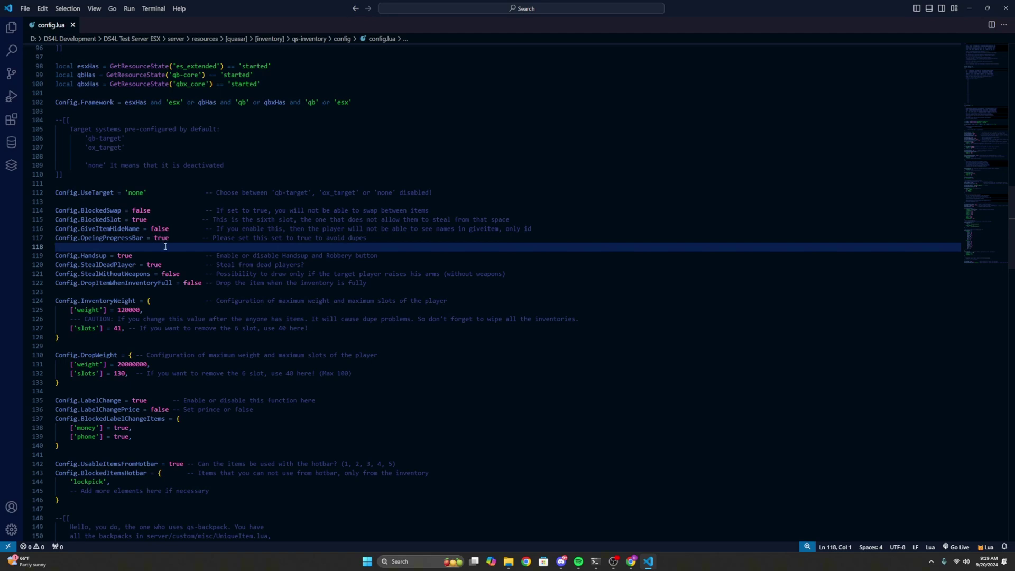
pyautogui.scroll(-1, 165, 247)
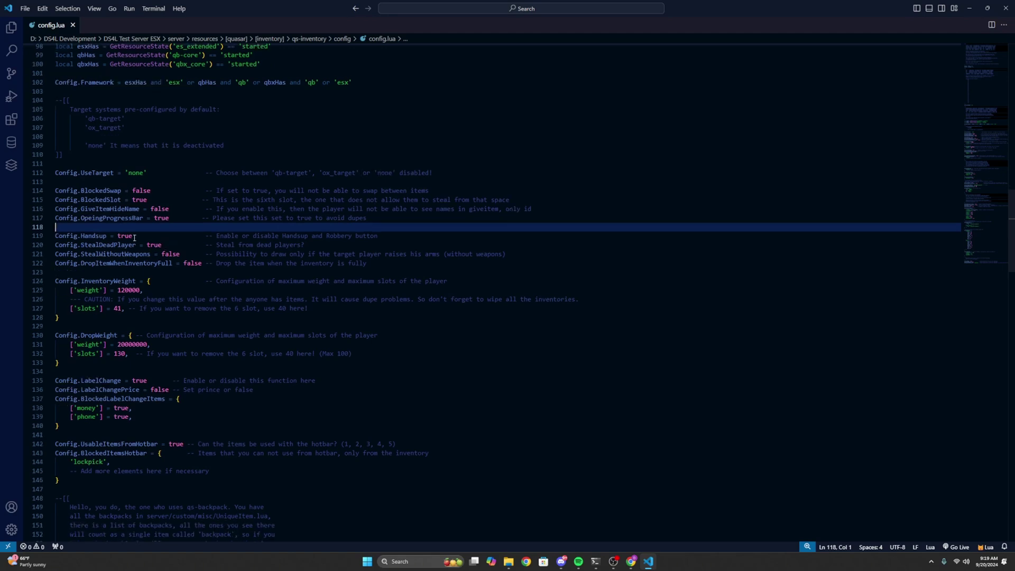
pyautogui.moveTo(119, 235); pyautogui.dragTo(371, 236)
pyautogui.click(128, 230)
pyautogui.click(128, 231)
# Step: Replace 'lockpick' with 'phone' in the Config.BlockedItemsHotbar list and save the file
pyautogui.scroll(-1, 128, 238)
pyautogui.scroll(-4, 108, 230)
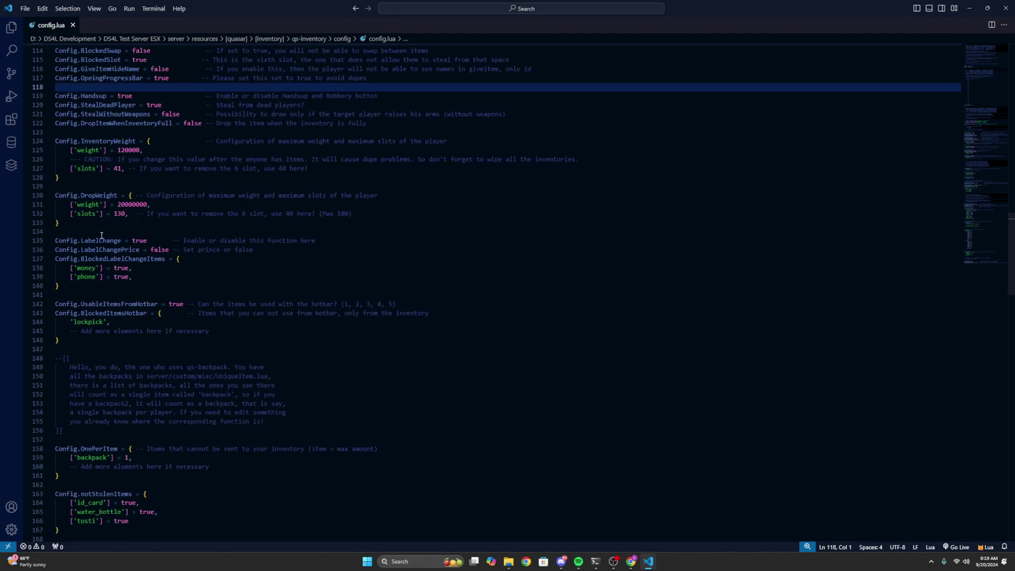
pyautogui.scroll(-2, 111, 286)
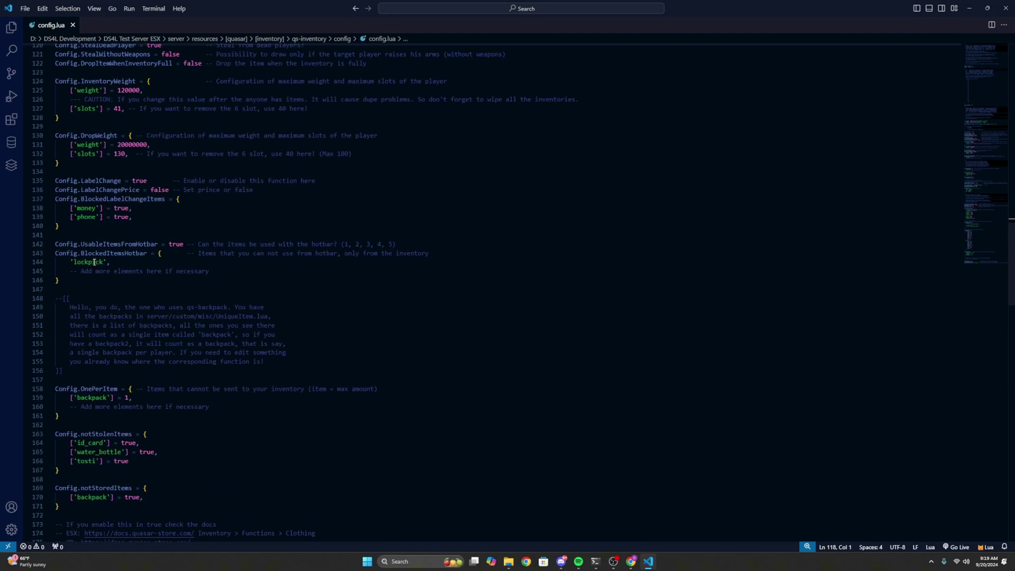
pyautogui.doubleClick(95, 263)
pyautogui.write('phone')
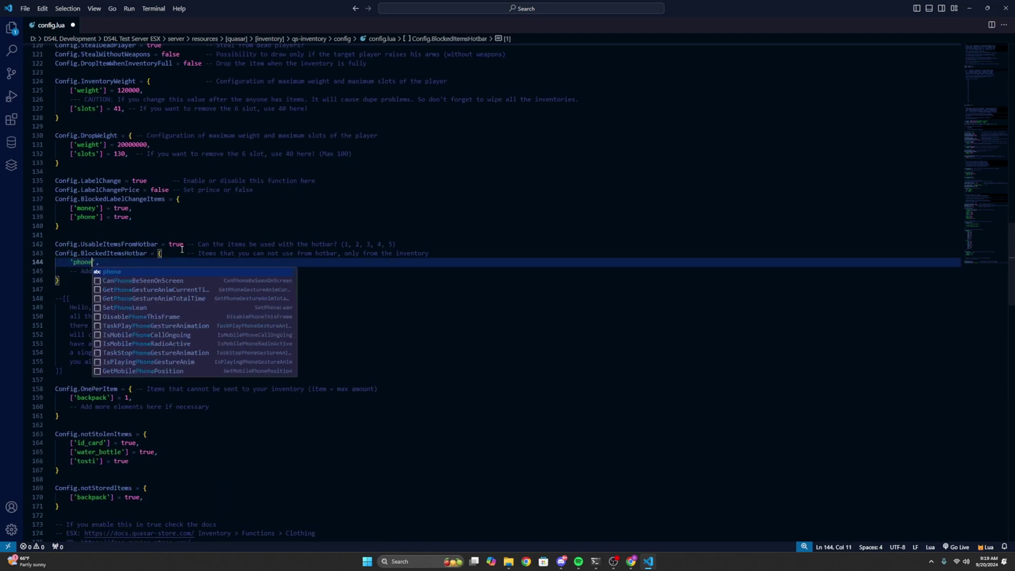
pyautogui.click(132, 234)
# Step: Examine the Config.OnePerItem block and its backpack limit in config.lua
pyautogui.scroll(-6, 198, 299)
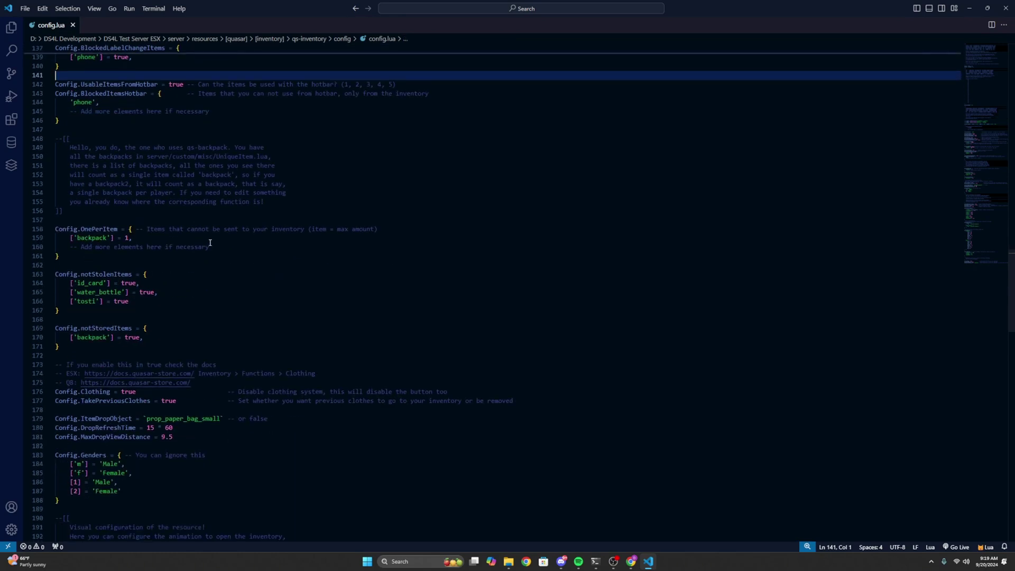
pyautogui.moveTo(217, 245); pyautogui.dragTo(55, 247)
pyautogui.click(101, 247)
pyautogui.moveTo(158, 238); pyautogui.dragTo(55, 237)
pyautogui.click(110, 238)
pyautogui.moveTo(146, 239)
pyautogui.mouseDown()
pyautogui.moveTo(56, 238)
pyautogui.moveTo(140, 238)
pyautogui.mouseUp()
pyautogui.click(79, 238)
pyautogui.click(140, 238)
# Step: Set Config.Clothing to false in the qs-inventory config.lua and save the file
pyautogui.scroll(-4, 147, 307)
pyautogui.scroll(-2, 114, 259)
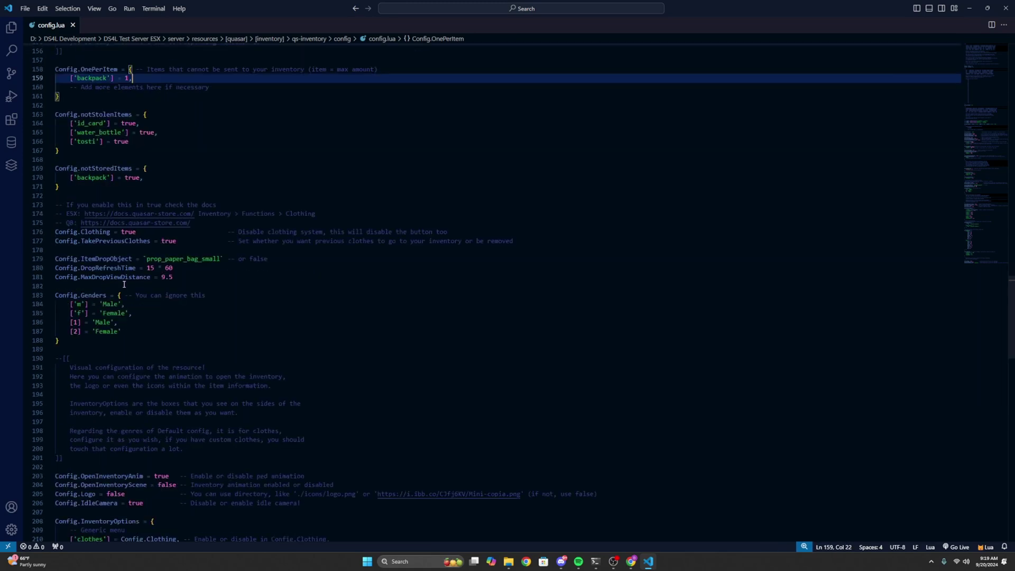
pyautogui.doubleClick(129, 232)
pyautogui.write('fals')
pyautogui.write('e')
pyautogui.hotkey('ctrl', 's')
pyautogui.click(99, 253)
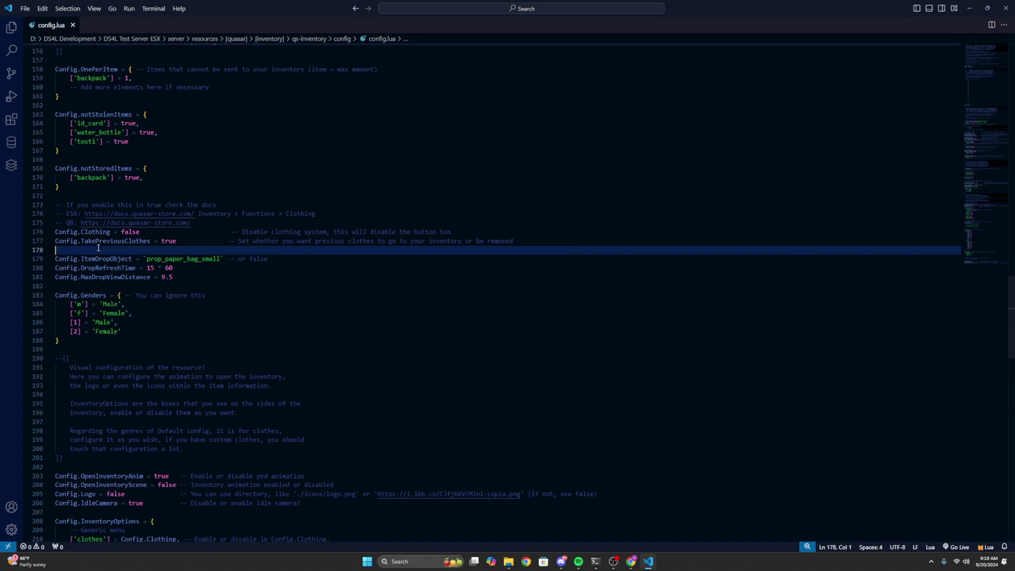
# Step: Switch to Chrome and read the Quasar inventory Common Problems entry about receiving thousands of garments when entering the clothing system
pyautogui.click(631, 562)
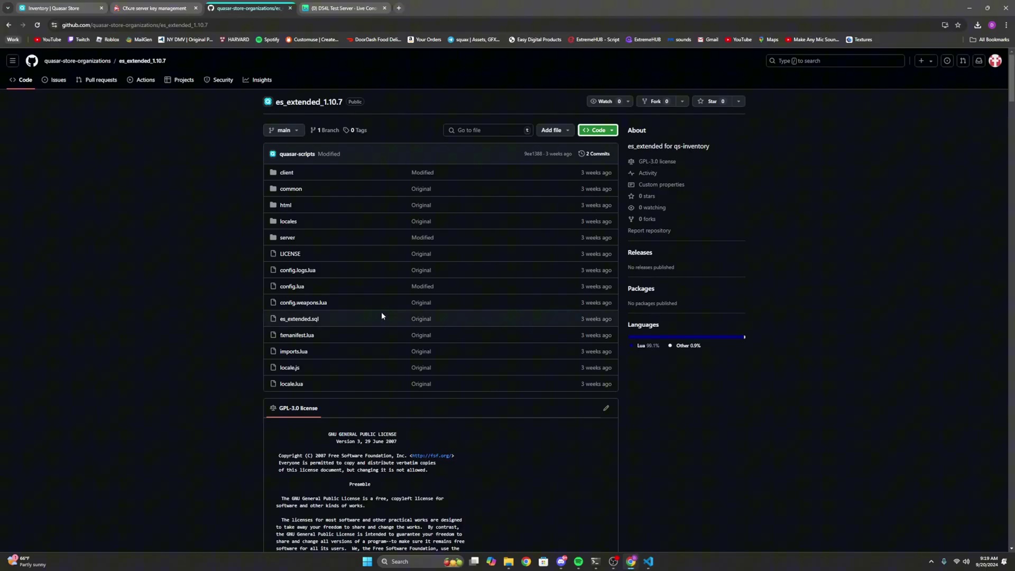
pyautogui.click(8, 25)
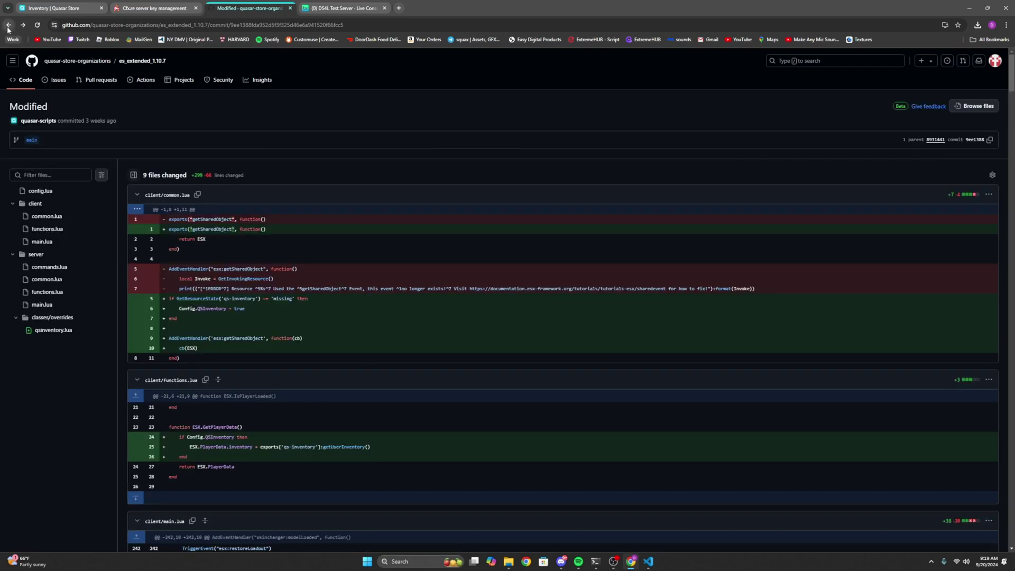
pyautogui.click(8, 26)
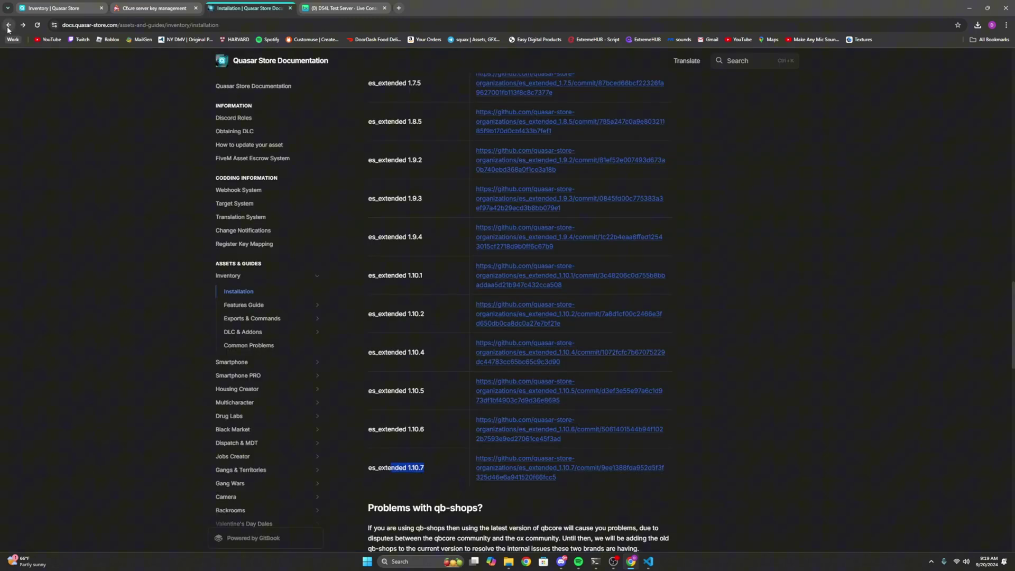
pyautogui.click(280, 346)
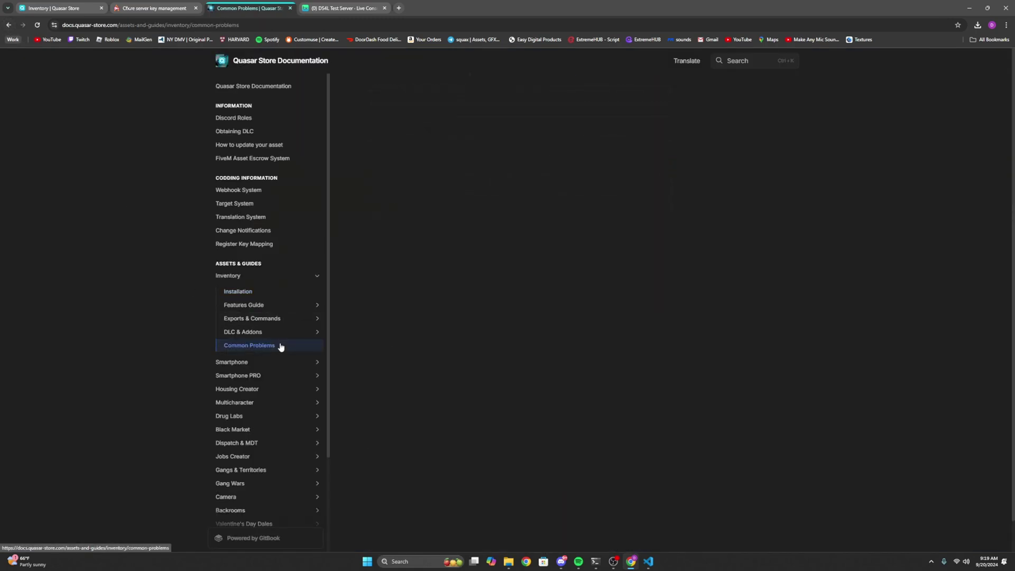
pyautogui.scroll(-2, 455, 275)
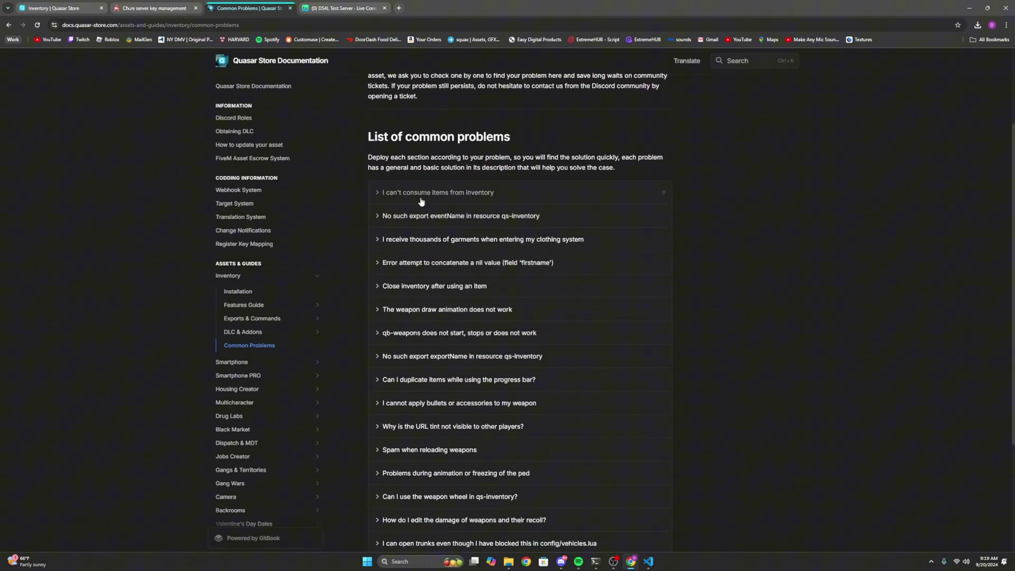
pyautogui.click(428, 248)
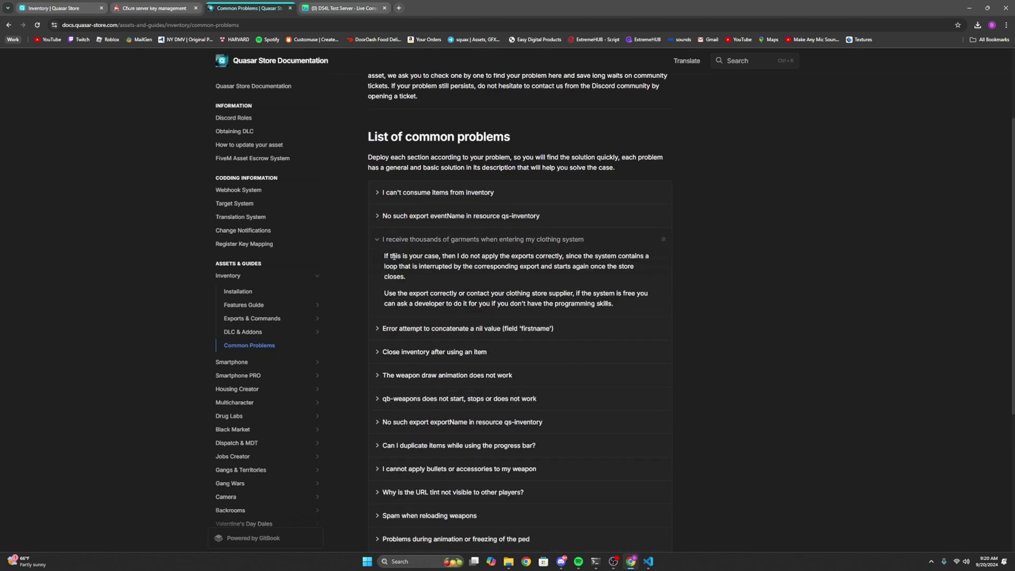
pyautogui.moveTo(390, 256); pyautogui.dragTo(613, 304)
pyautogui.moveTo(616, 304); pyautogui.dragTo(384, 291)
pyautogui.click(592, 304)
# Step: Return to VS Code and review the remaining animation, inventory option, item icon, clothing default and keybind settings in config.lua
pyautogui.click(649, 561)
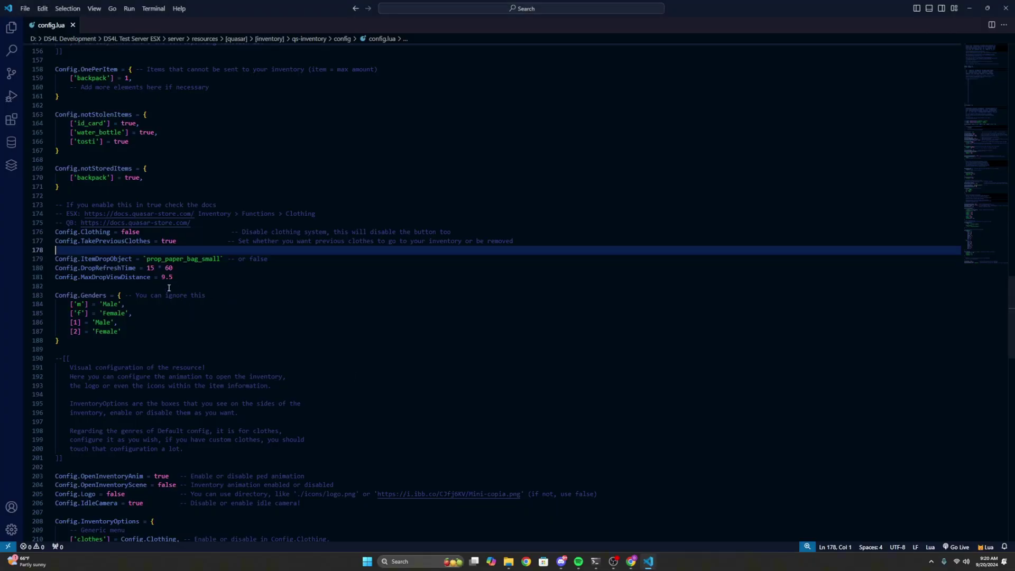
pyautogui.scroll(-6, 171, 300)
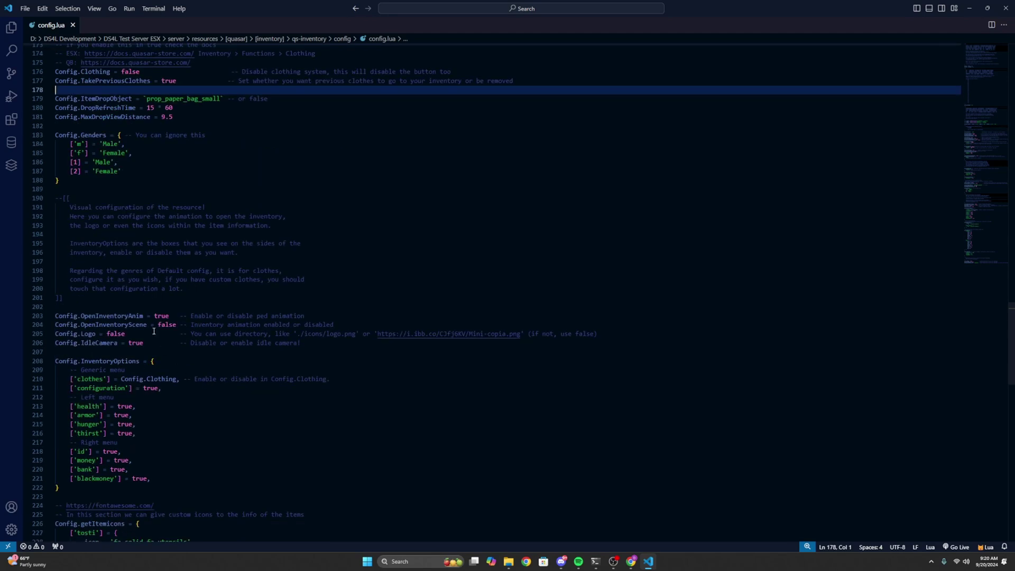
pyautogui.scroll(-3, 129, 316)
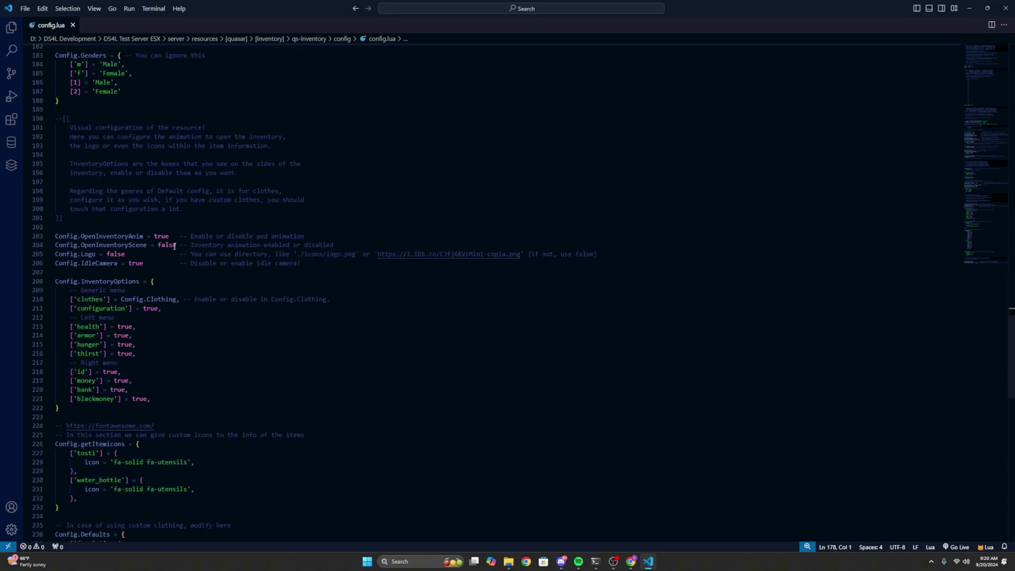
pyautogui.click(158, 235)
pyautogui.scroll(-13, 147, 298)
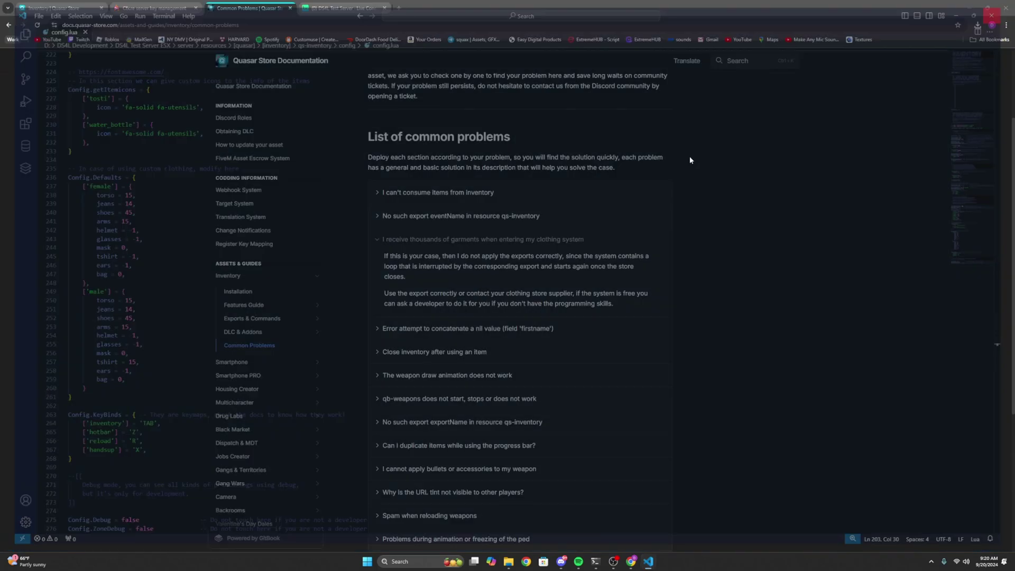
# Step: Close the inventory config and open config.lua from the qs-shops folder inside [inventory]
pyautogui.click(1006, 8)
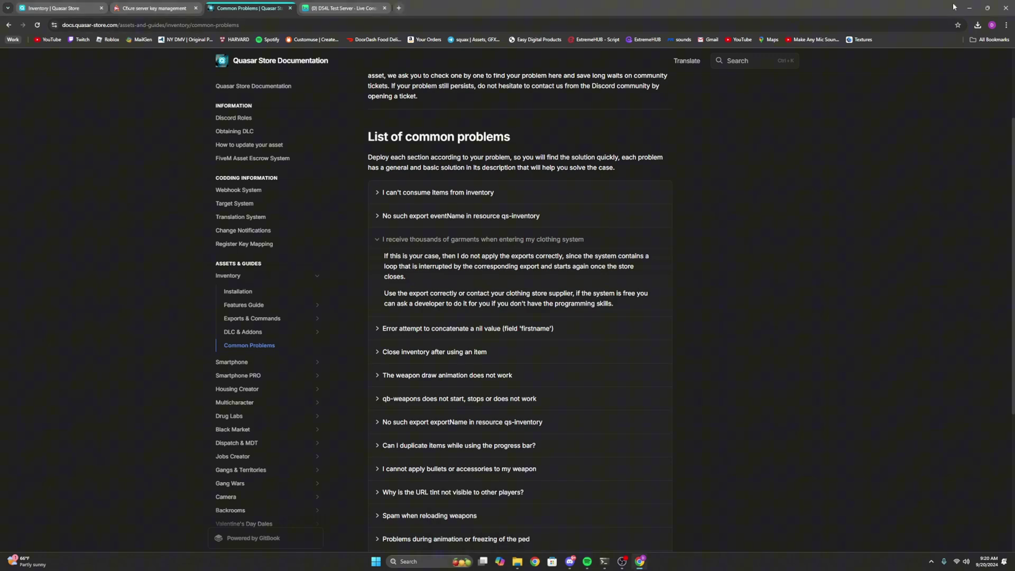
pyautogui.click(970, 8)
pyautogui.click(271, 108)
pyautogui.click(255, 108)
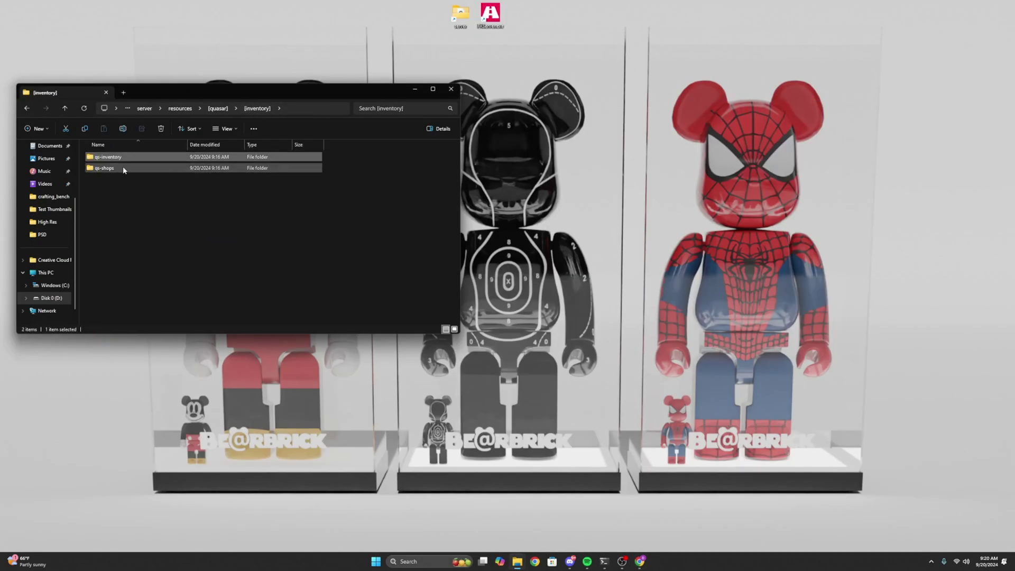
pyautogui.doubleClick(123, 167)
pyautogui.doubleClick(188, 212)
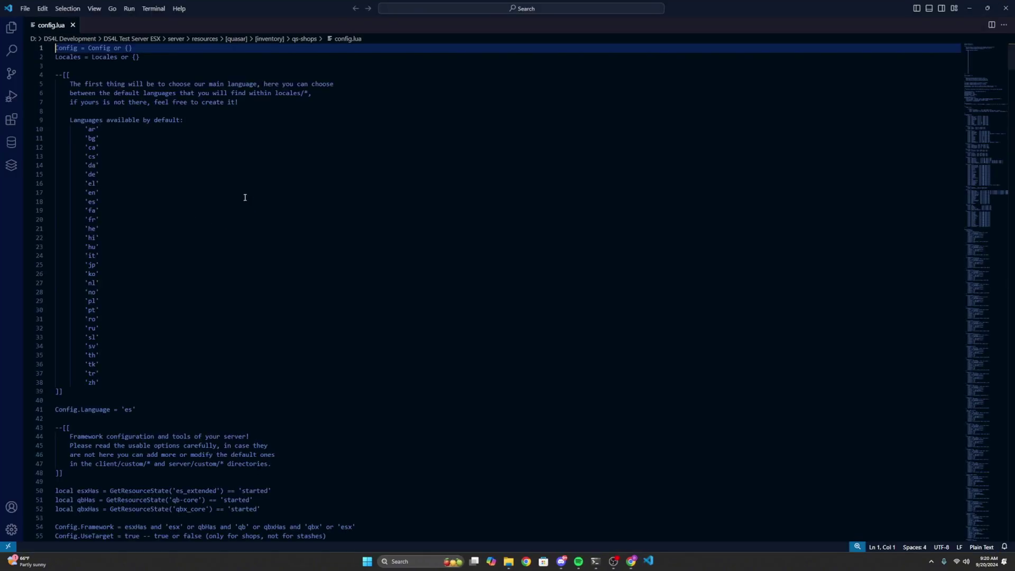
# Step: Examine the 'normal' product entries under Config.Products in the qs-shops config.lua
pyautogui.scroll(-20, 168, 278)
pyautogui.scroll(10, 168, 278)
pyautogui.scroll(-7, 185, 276)
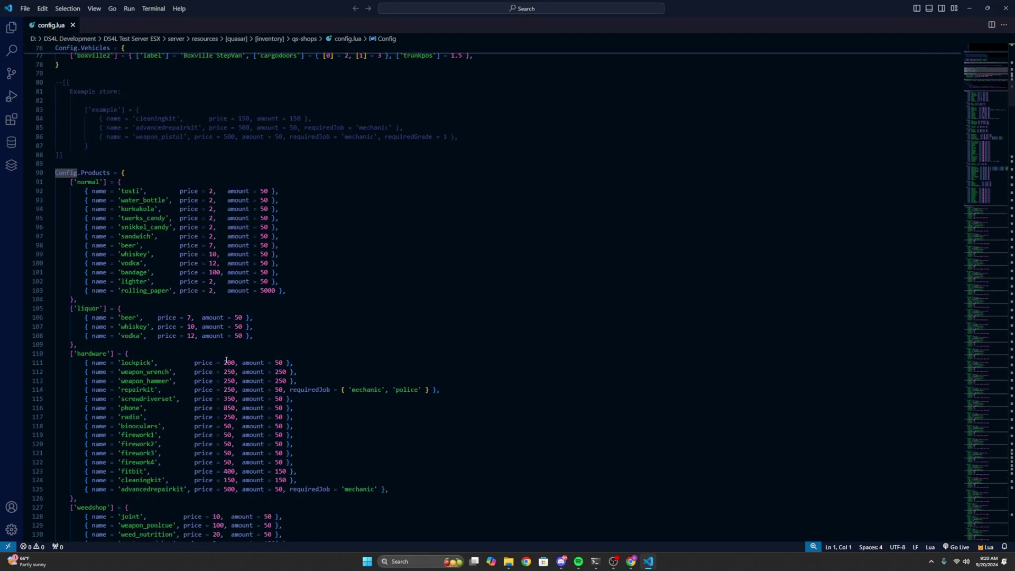
pyautogui.moveTo(284, 290); pyautogui.dragTo(94, 290)
pyautogui.click(280, 282)
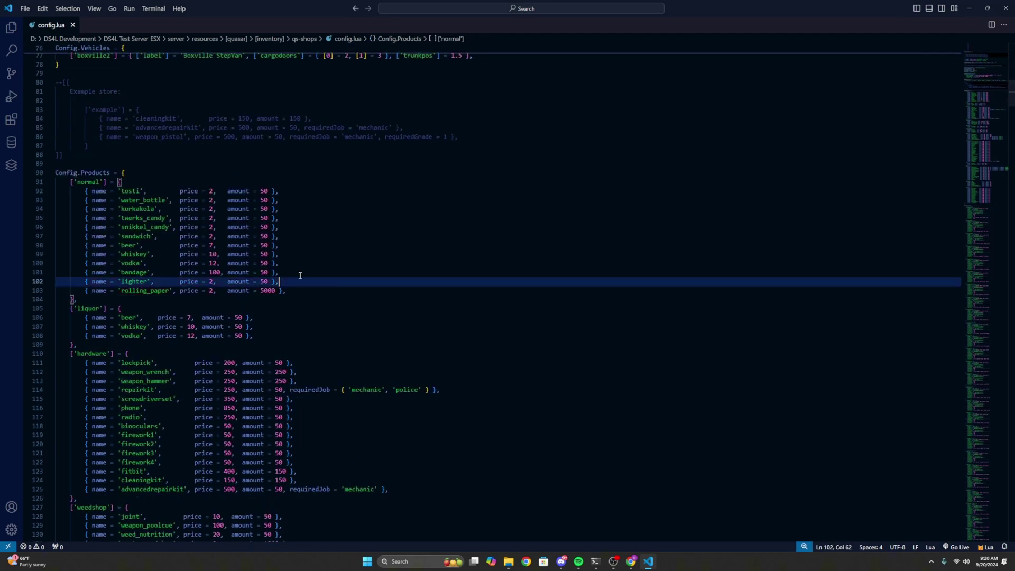
pyautogui.click(275, 191)
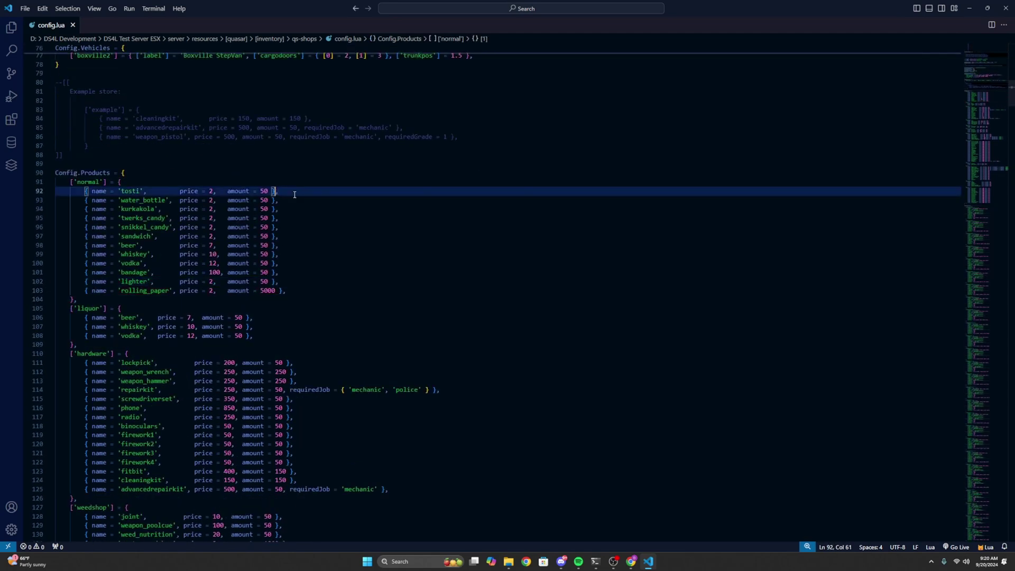
pyautogui.moveTo(297, 294); pyautogui.dragTo(50, 293)
# Step: Duplicate the rolling_paper entry in the 'normal' products as 'phone' with price 1000 and amount 50, and save the file
pyautogui.click(303, 291)
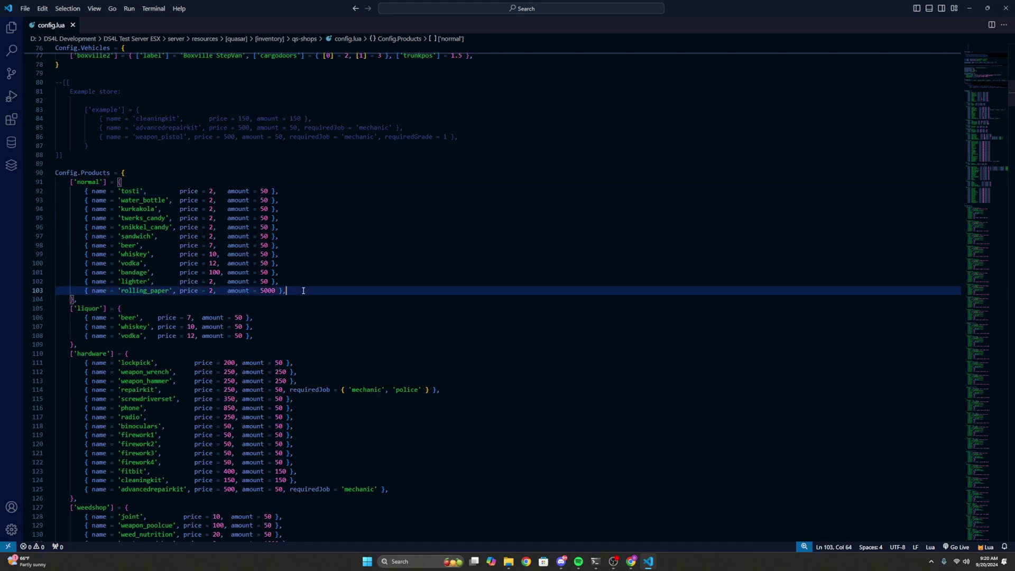
pyautogui.hotkey('shift', 'alt', 'Down')
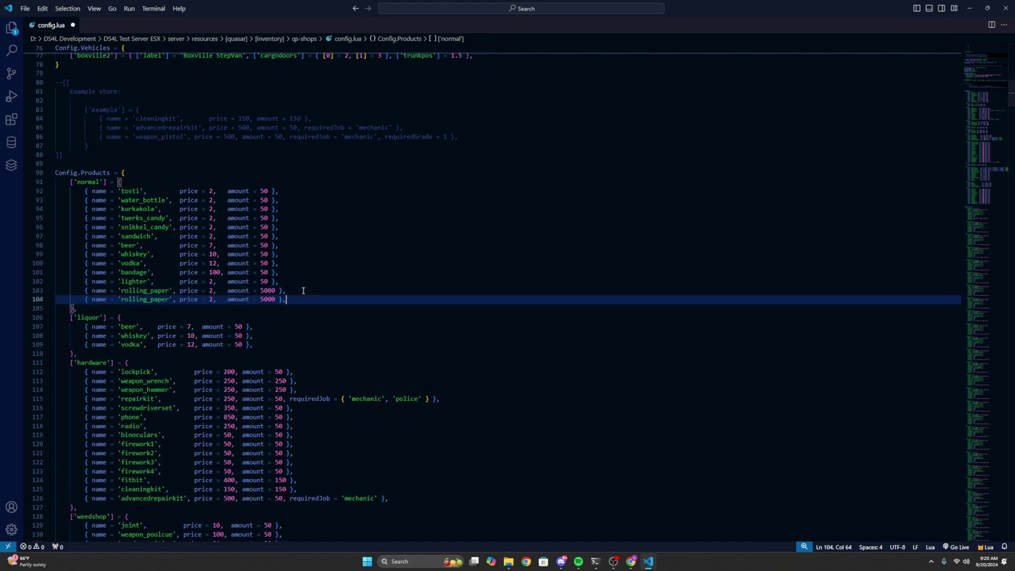
pyautogui.tripleClick(142, 301)
pyautogui.doubleClick(142, 302)
pyautogui.write('po')
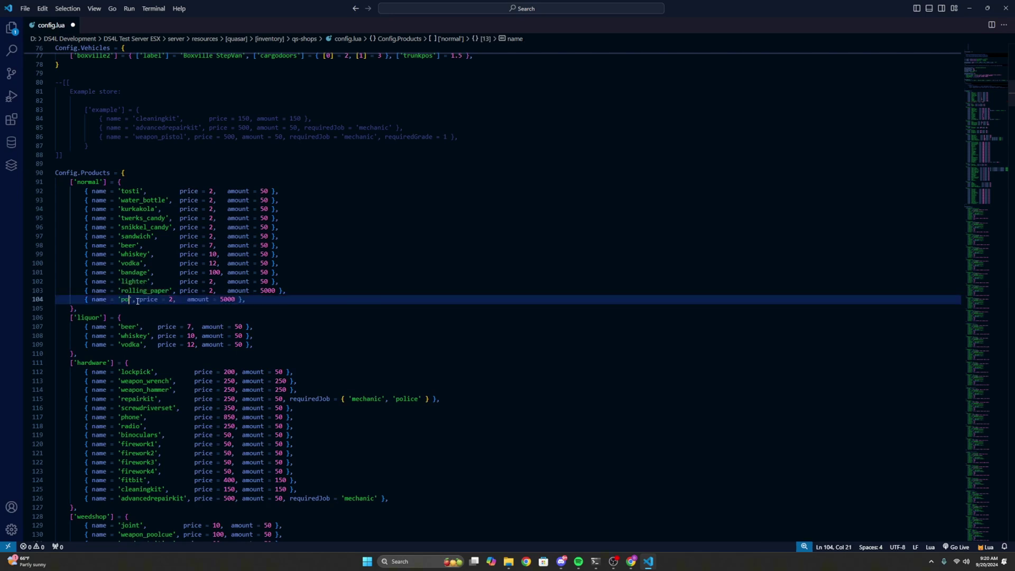
pyautogui.press('BackSpace')
pyautogui.write('hone')
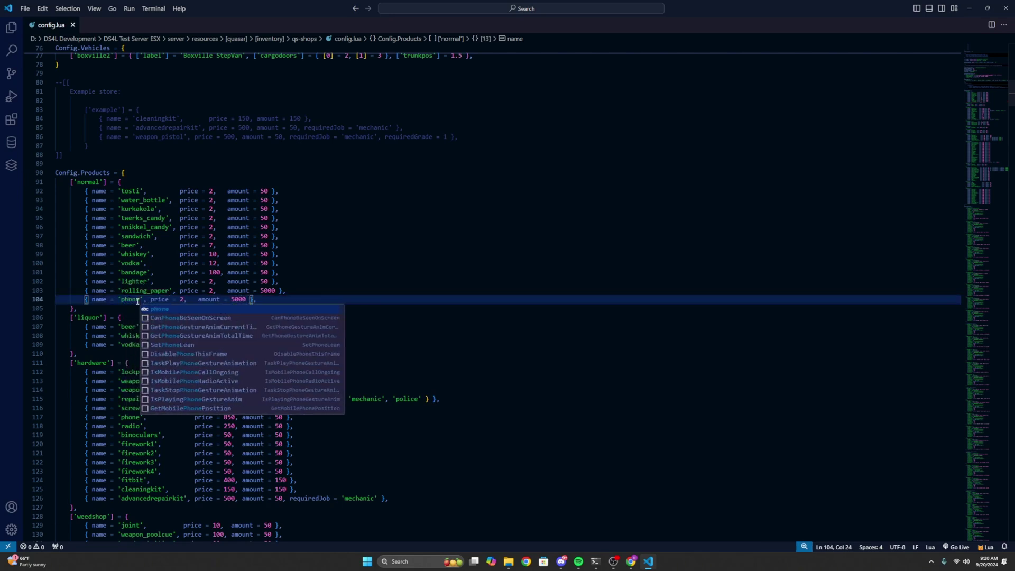
pyautogui.doubleClick(180, 299)
pyautogui.write('1000')
pyautogui.doubleClick(249, 299)
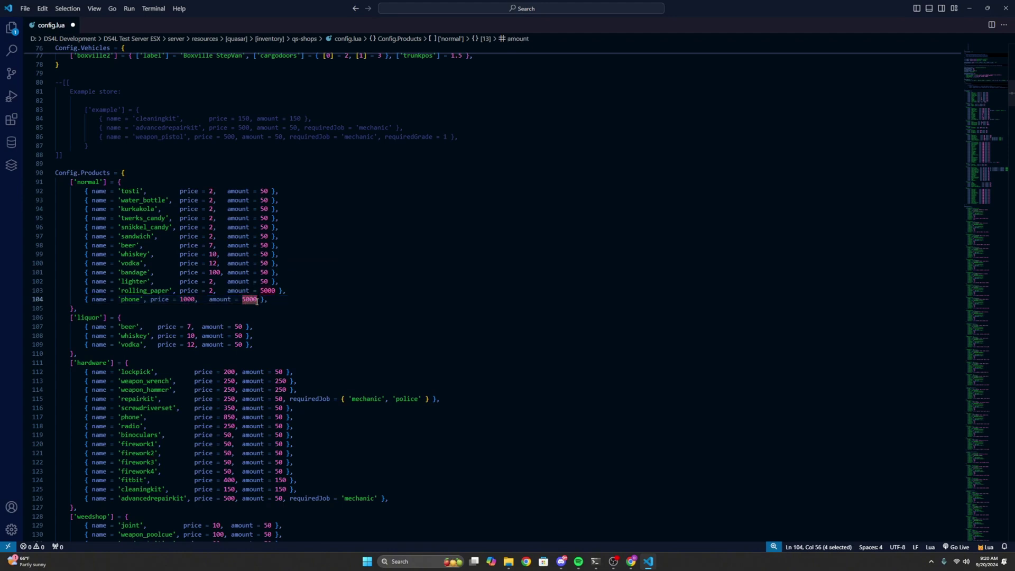
pyautogui.write('50')
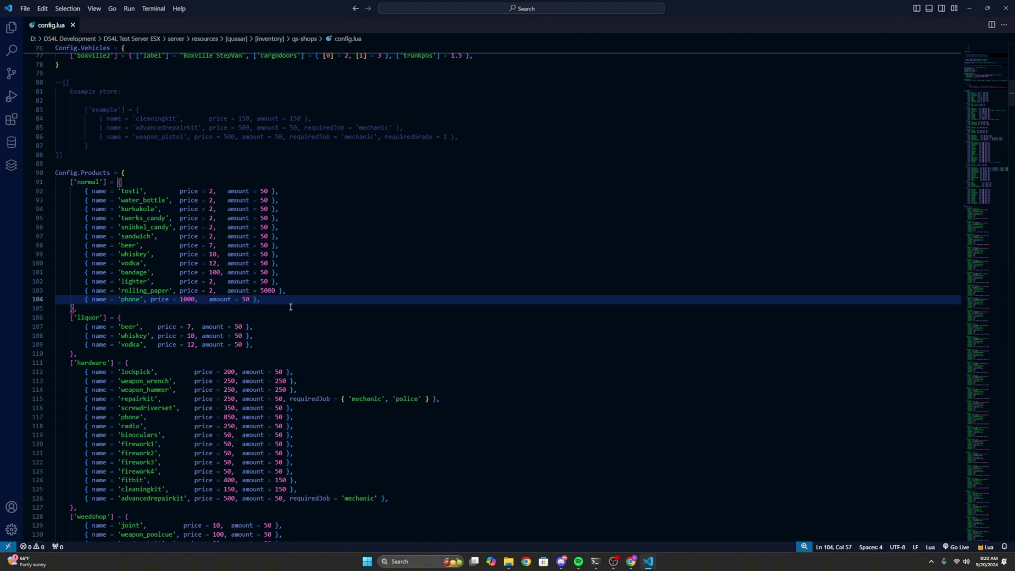
pyautogui.click(270, 310)
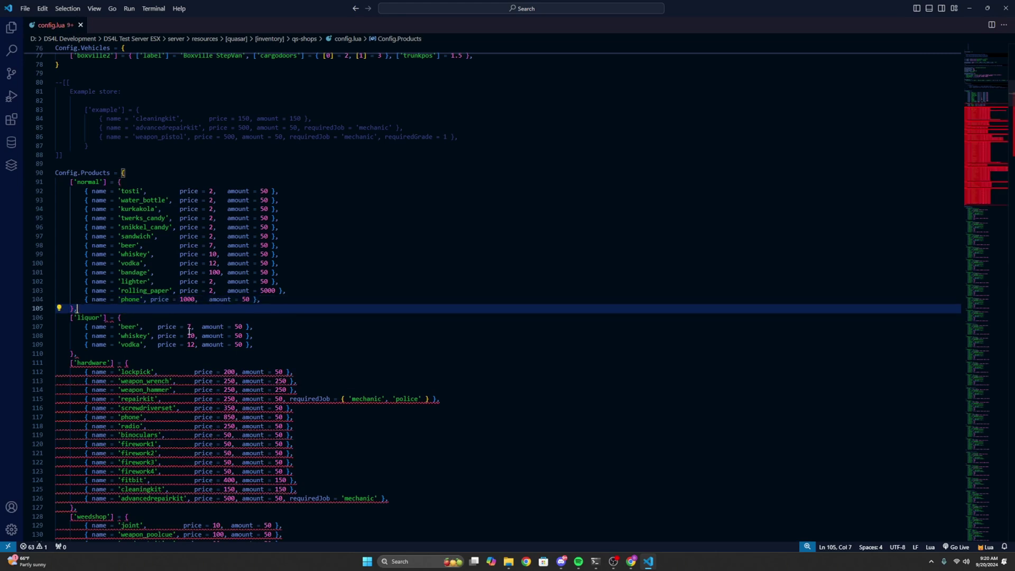
# Step: Examine the remaining product lists and the Config.Locations shop entries in the qs-shops config.lua
pyautogui.scroll(5, 238, 333)
pyautogui.scroll(-10, 291, 336)
pyautogui.scroll(-15, 291, 337)
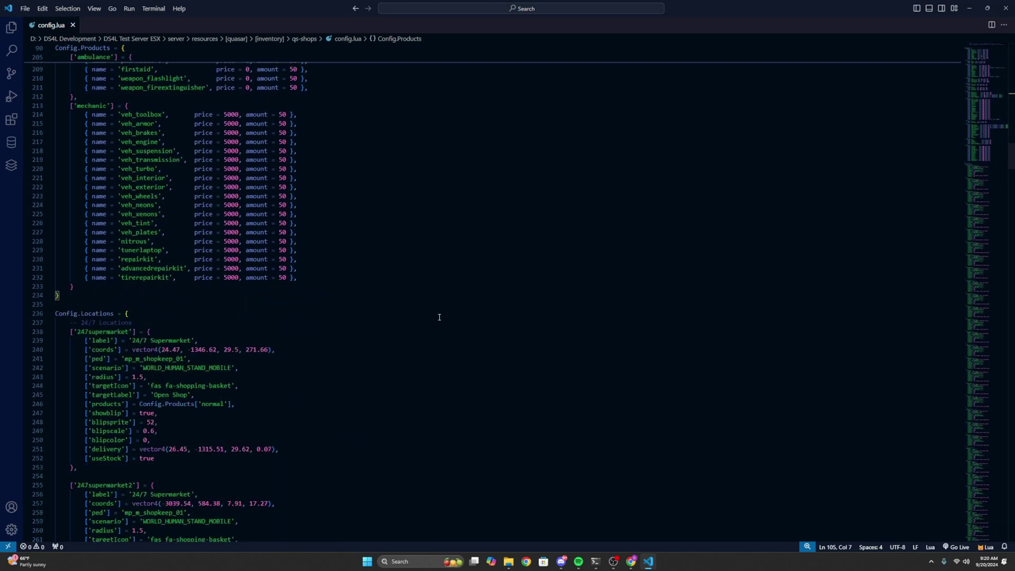
pyautogui.scroll(-4, 468, 316)
pyautogui.scroll(5, 598, 324)
pyautogui.click(992, 60)
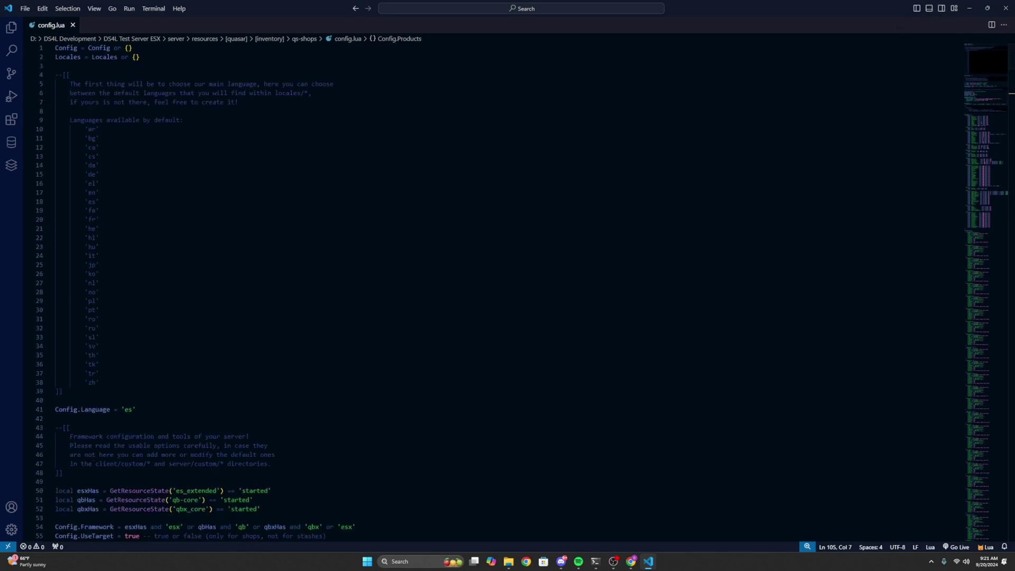
# Step: Close the code editor and go back up to the [quasar] folder in the server resources
pyautogui.click(1005, 7)
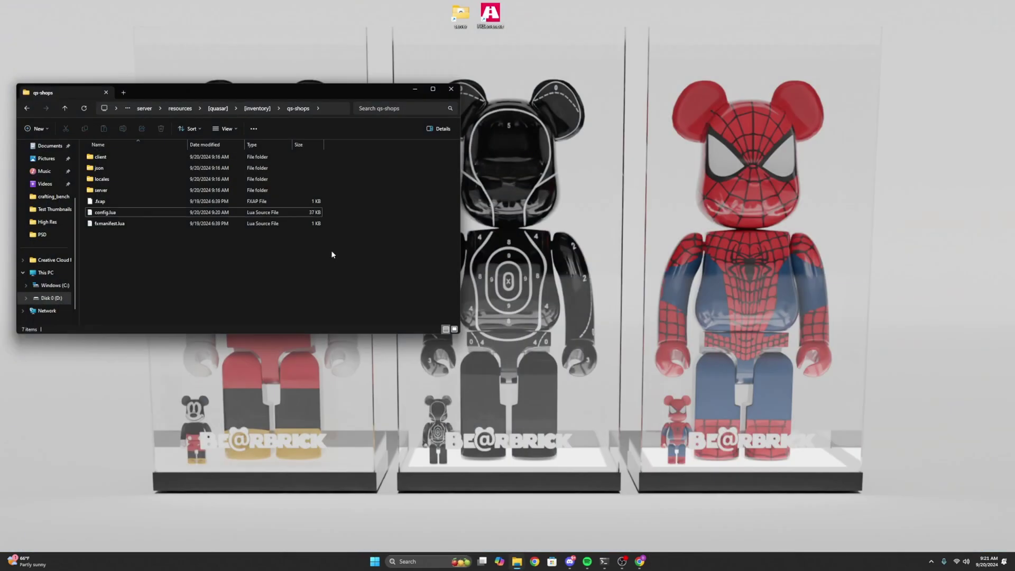
pyautogui.click(257, 108)
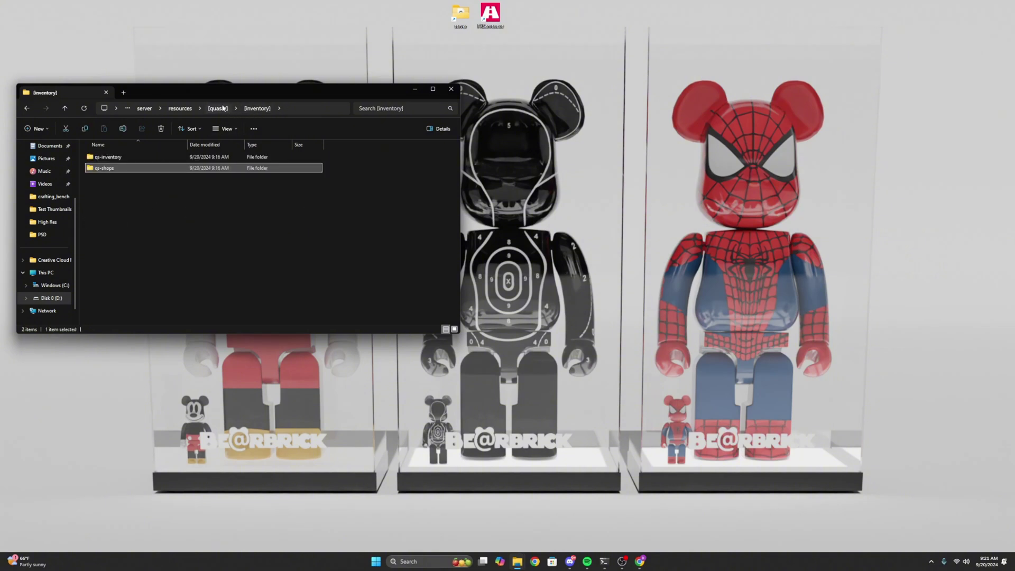
pyautogui.click(218, 108)
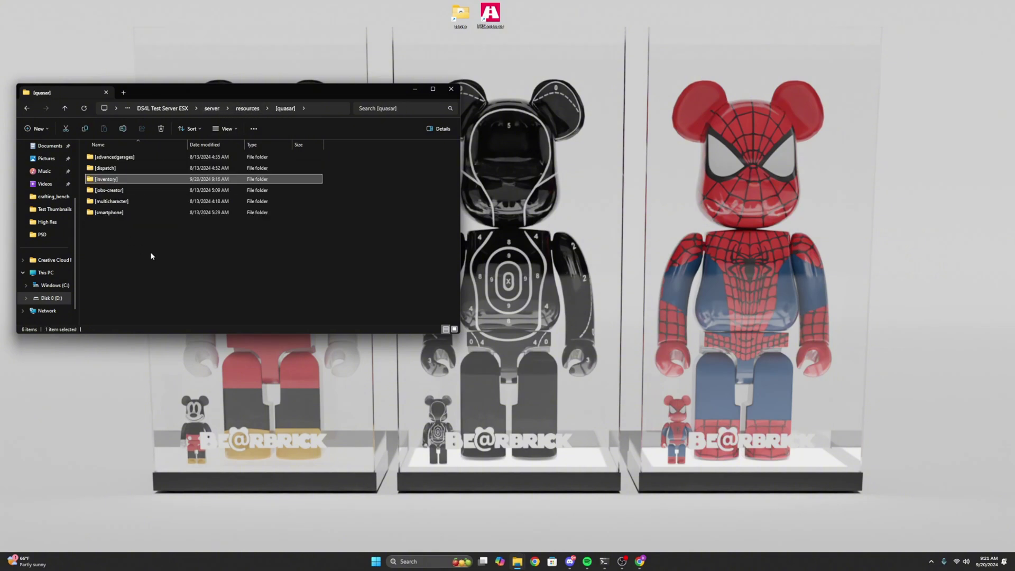
pyautogui.click(189, 256)
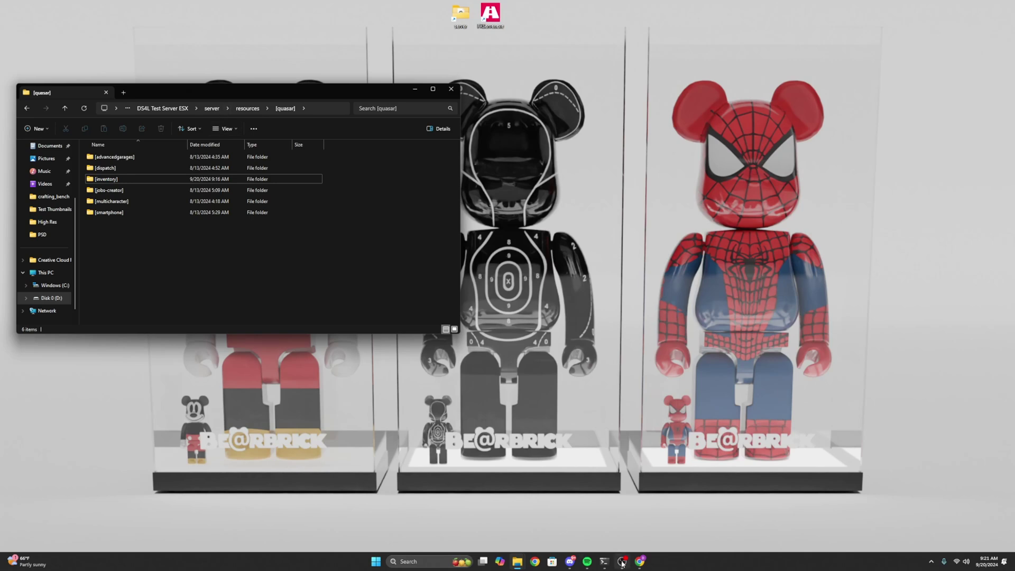
# Step: Switch to txAdmin in the browser and open the server's CFG at the ESX Addons ensure lines
pyautogui.click(640, 562)
pyautogui.click(151, 8)
pyautogui.click(79, 7)
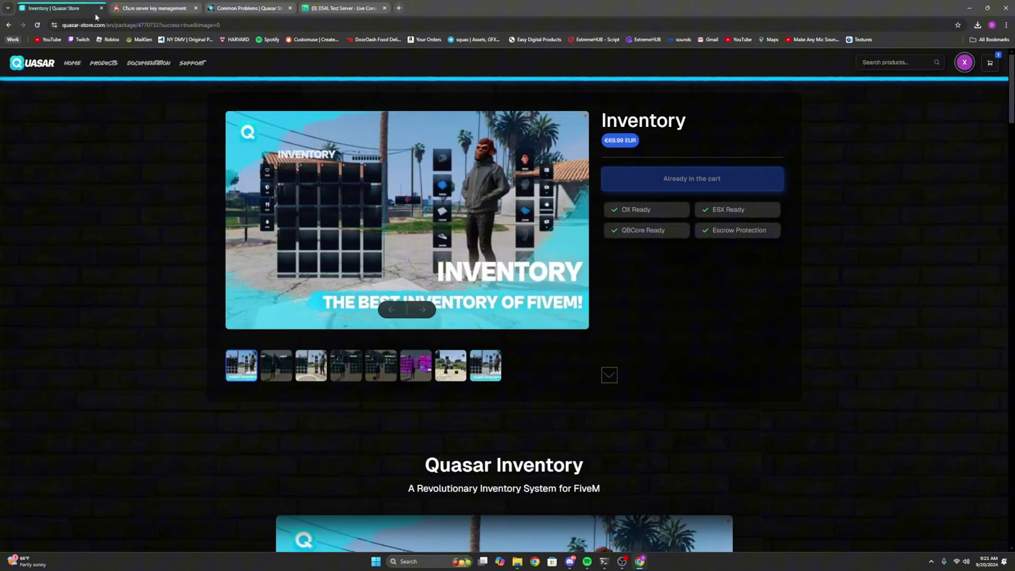
pyautogui.click(341, 8)
pyautogui.click(169, 175)
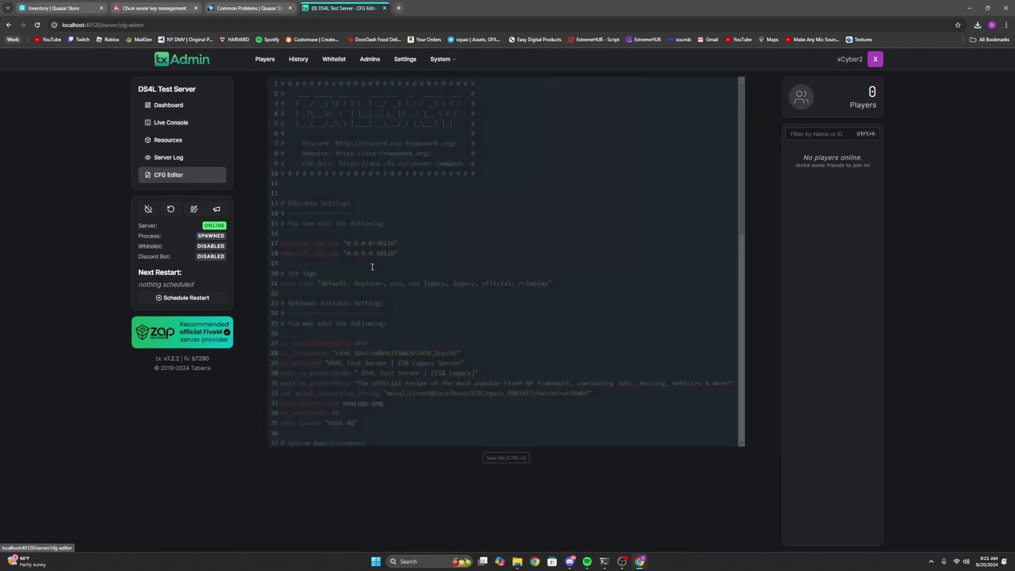
pyautogui.scroll(-3, 367, 328)
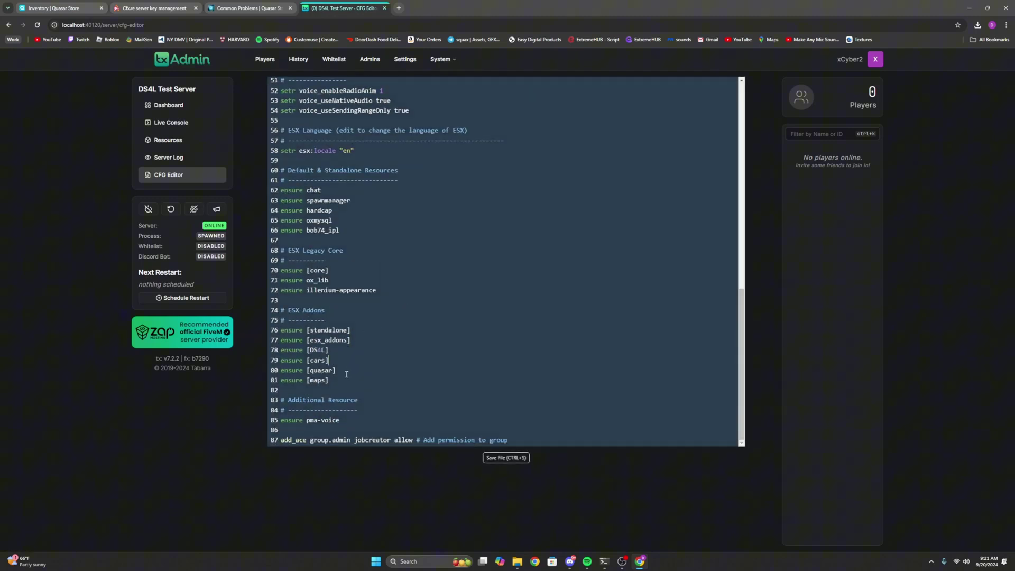
# Step: Check the [quasar] folder inside the server's resources folder against the CFG's ensure entries, and return to txAdmin
pyautogui.click(527, 565)
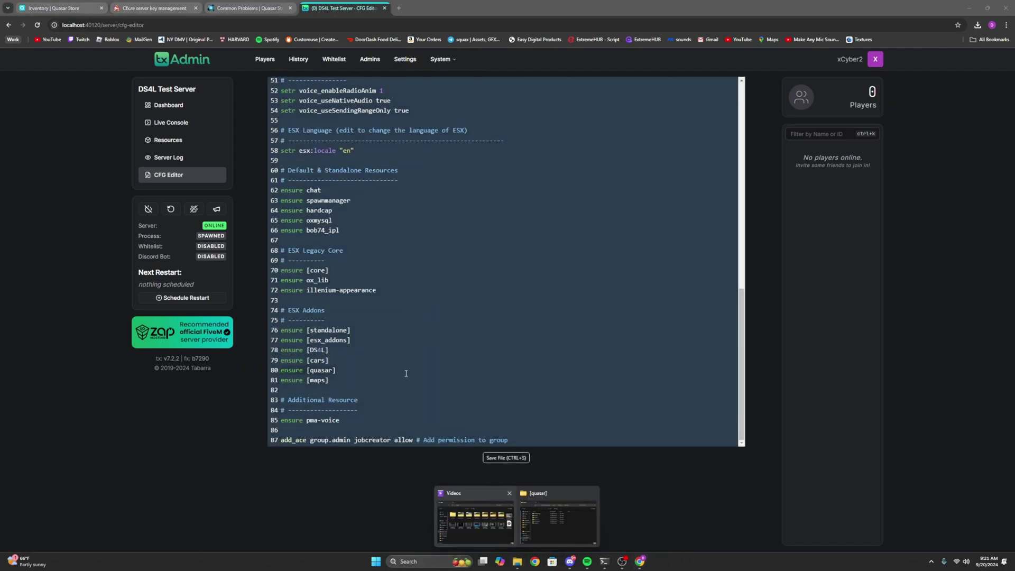
pyautogui.click(560, 534)
pyautogui.click(253, 110)
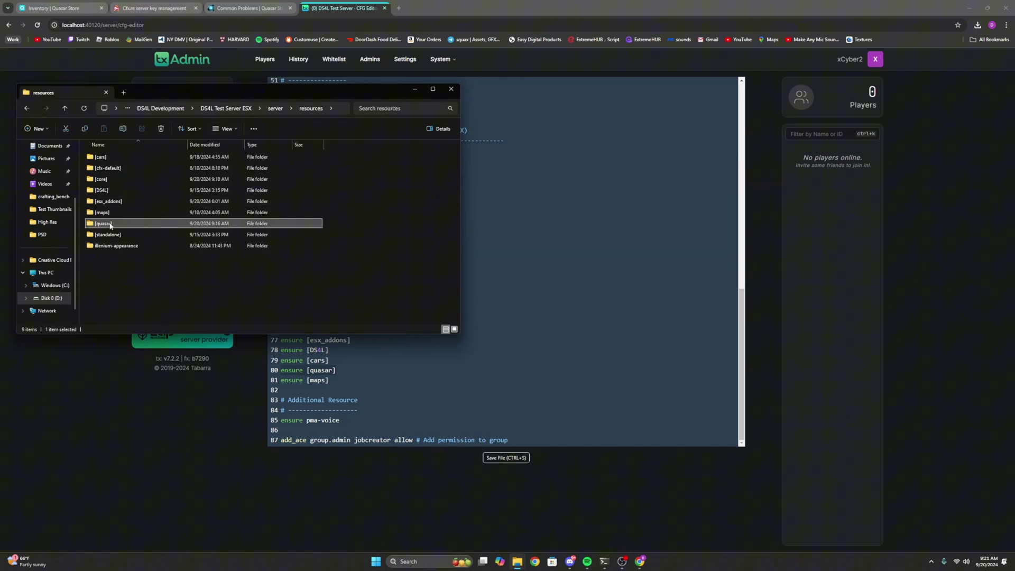
pyautogui.doubleClick(142, 228)
pyautogui.click(509, 262)
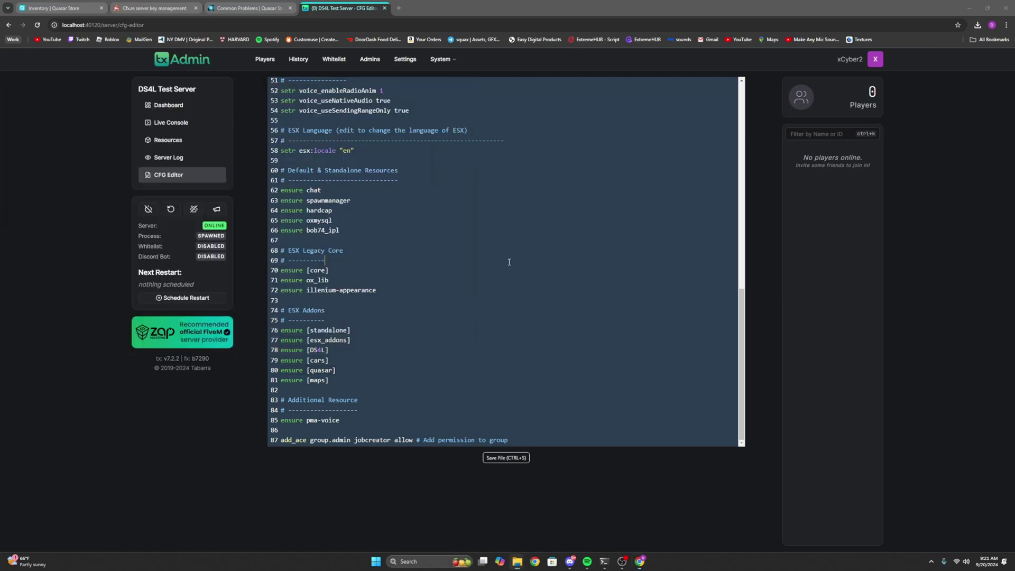
# Step: Restart the test server from the txAdmin live console and confirm the restart
pyautogui.click(341, 371)
pyautogui.click(172, 122)
pyautogui.click(170, 209)
pyautogui.click(576, 314)
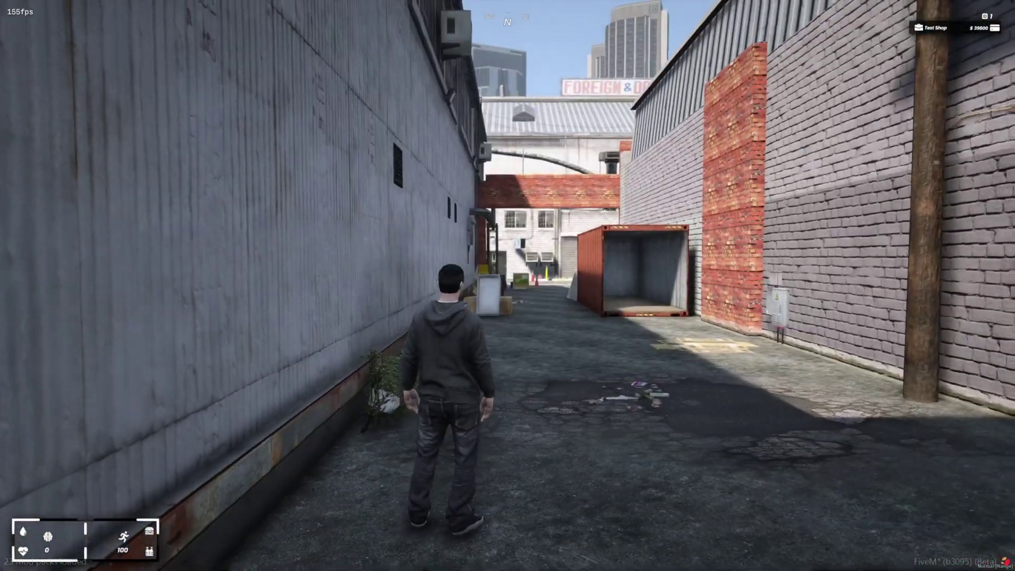
# Step: Switch to FiveM, open the inventory's appearance settings, and set the primary color to near-white at full opacity
pyautogui.press('s')
pyautogui.press('Tab')
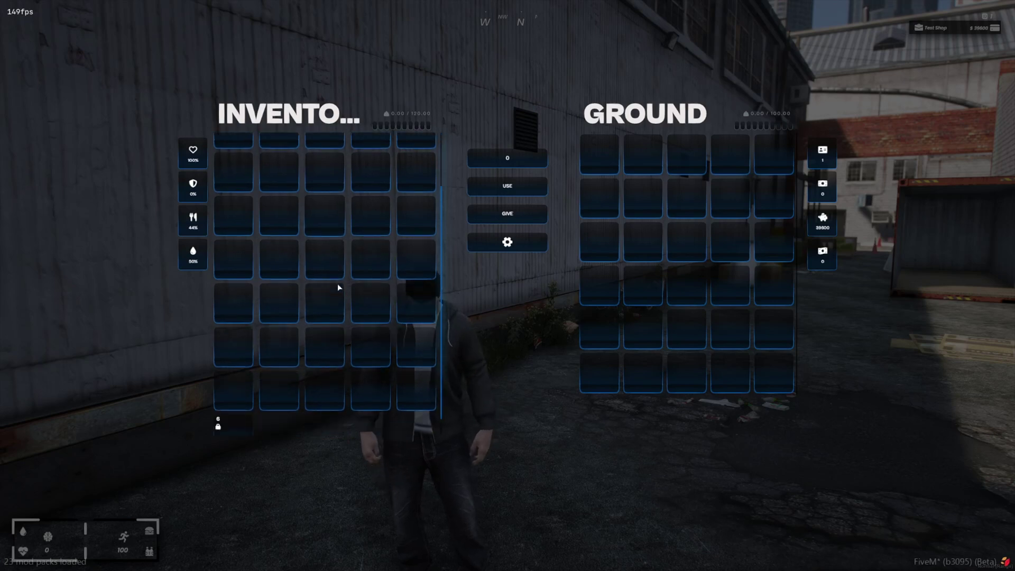
pyautogui.click(502, 247)
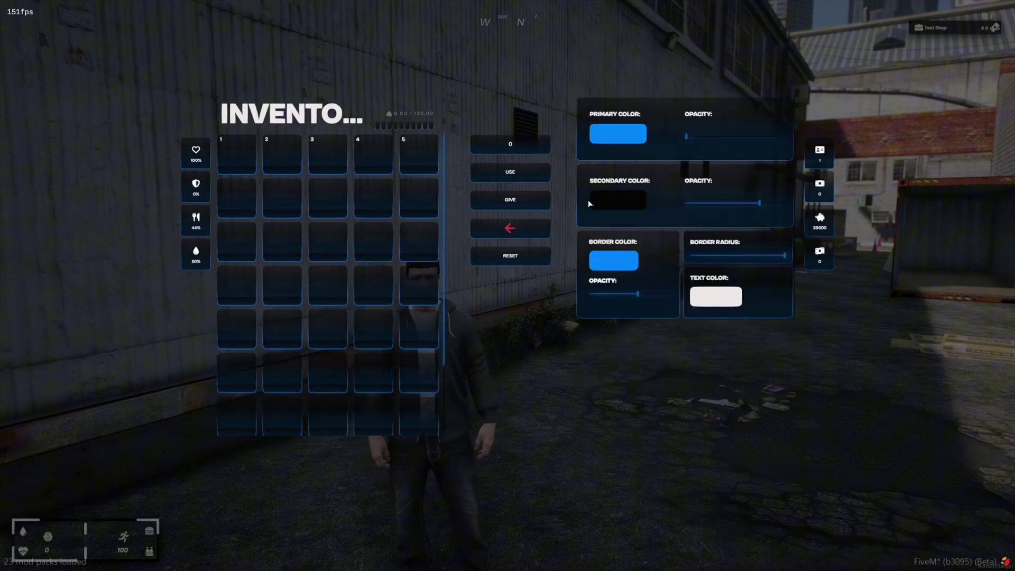
pyautogui.click(630, 133)
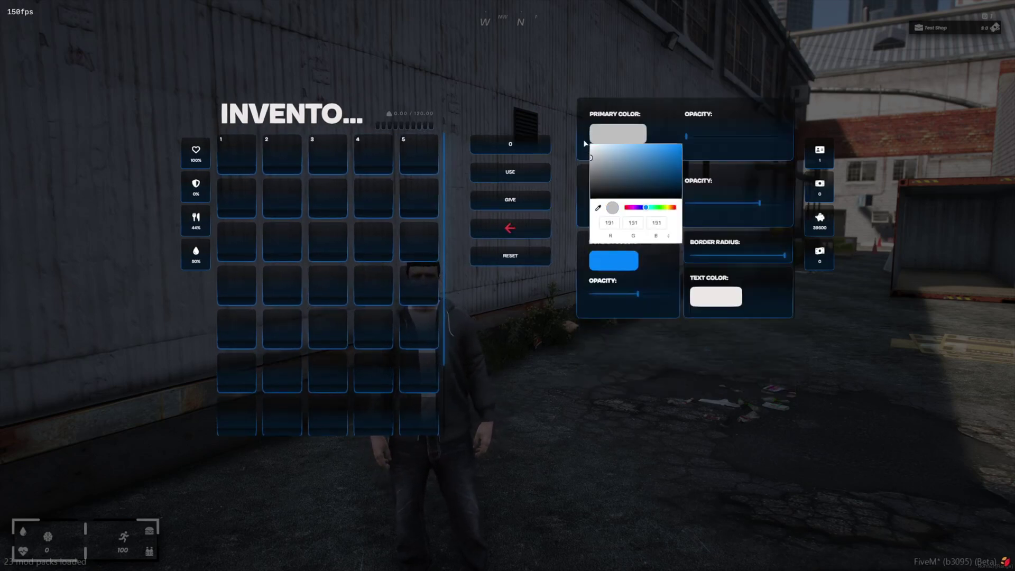
pyautogui.click(642, 123)
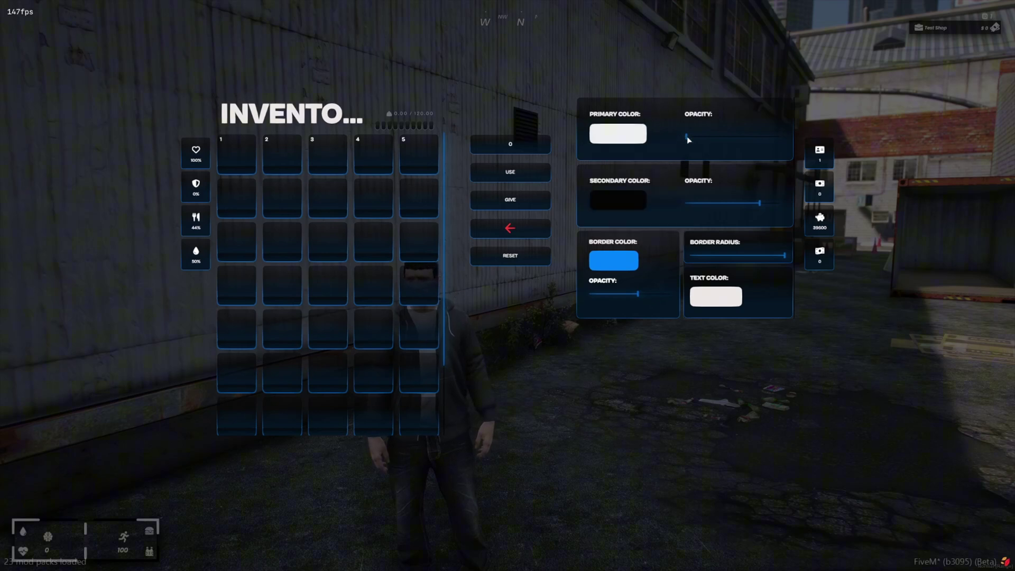
pyautogui.moveTo(688, 139); pyautogui.dragTo(778, 137)
# Step: Change the inventory's primary color to magenta and lower its opacity to the minimum
pyautogui.click(597, 135)
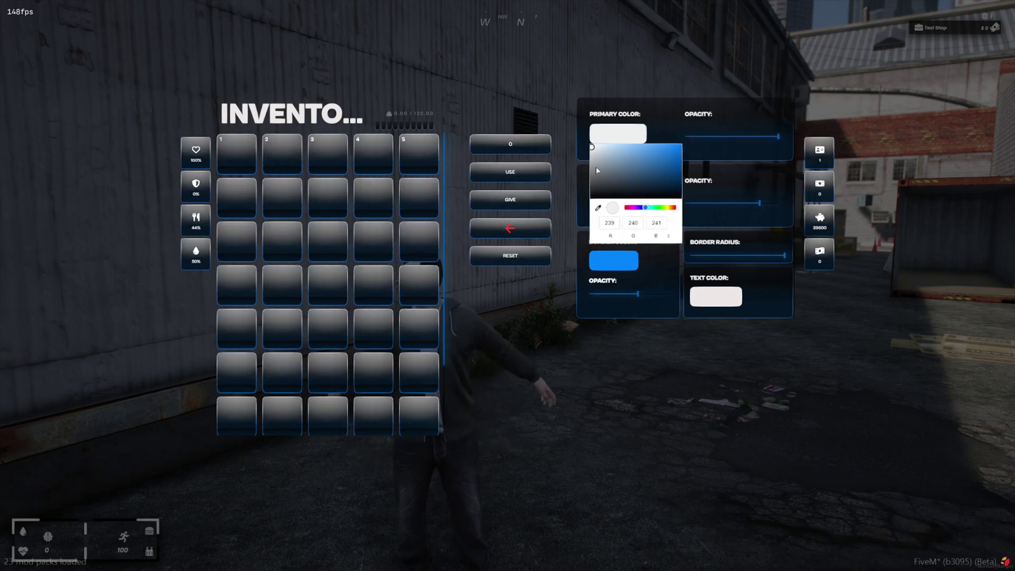
pyautogui.moveTo(596, 168)
pyautogui.mouseDown()
pyautogui.moveTo(646, 180)
pyautogui.moveTo(590, 151)
pyautogui.mouseUp()
pyautogui.moveTo(646, 207)
pyautogui.mouseDown()
pyautogui.moveTo(638, 208)
pyautogui.moveTo(664, 209)
pyautogui.moveTo(632, 208)
pyautogui.mouseUp()
pyautogui.click(674, 152)
pyautogui.moveTo(617, 165); pyautogui.dragTo(669, 139)
pyautogui.click(709, 140)
# Step: Try other shades for the inventory's secondary color and return it to black
pyautogui.click(608, 198)
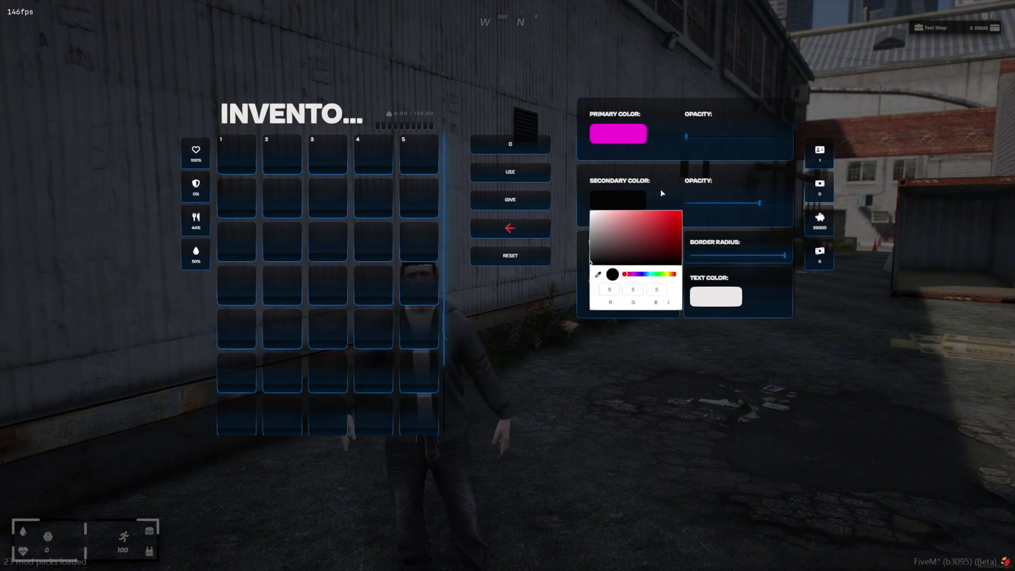
pyautogui.moveTo(611, 260); pyautogui.dragTo(676, 219)
pyautogui.moveTo(638, 275)
pyautogui.mouseDown()
pyautogui.moveTo(650, 275)
pyautogui.moveTo(590, 255)
pyautogui.mouseUp()
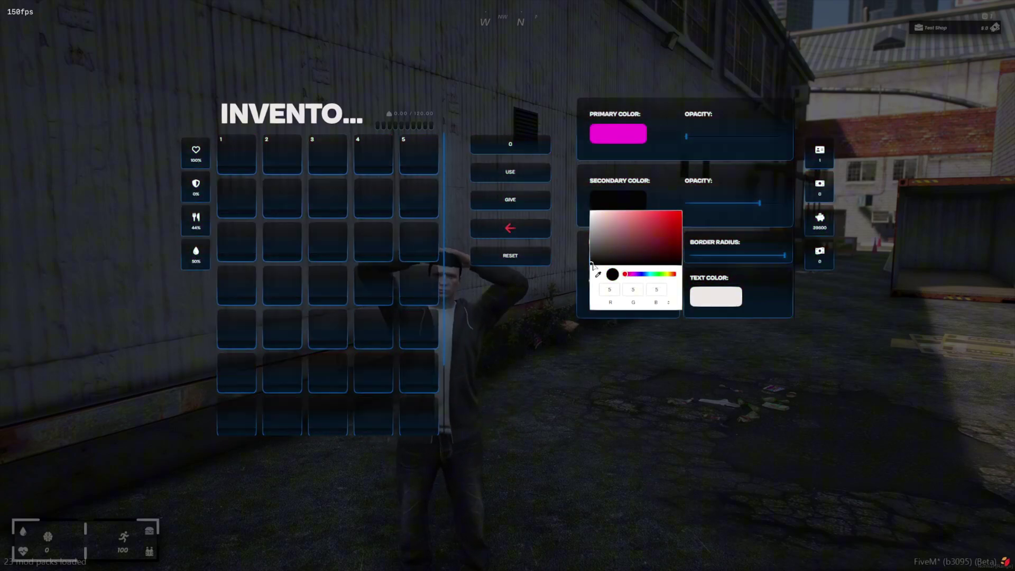
pyautogui.click(636, 199)
# Step: Set the inventory's border color to yellow-green and reduce the border radius to the minimum
pyautogui.click(620, 258)
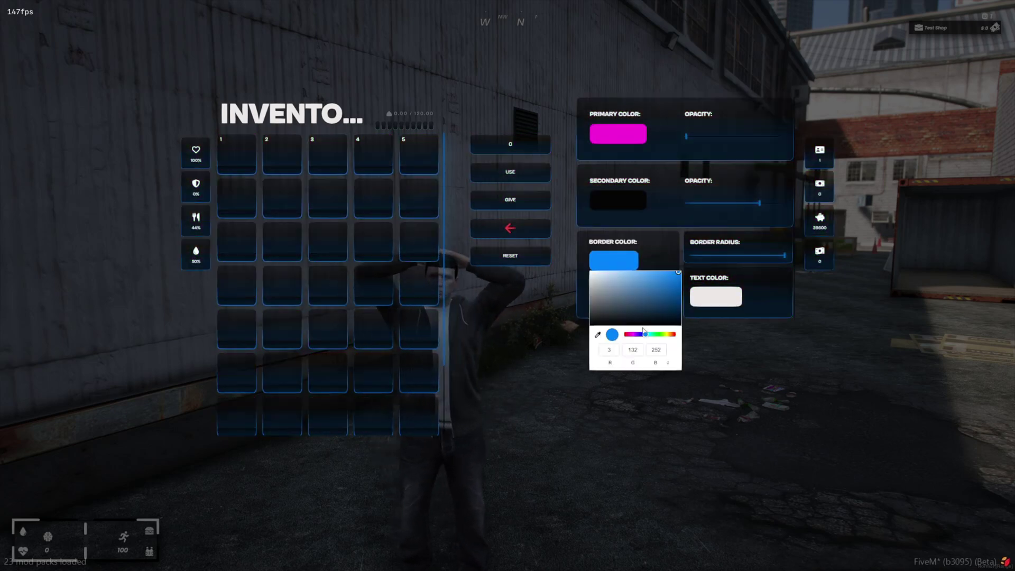
pyautogui.moveTo(646, 334); pyautogui.dragTo(667, 336)
pyautogui.click(785, 257)
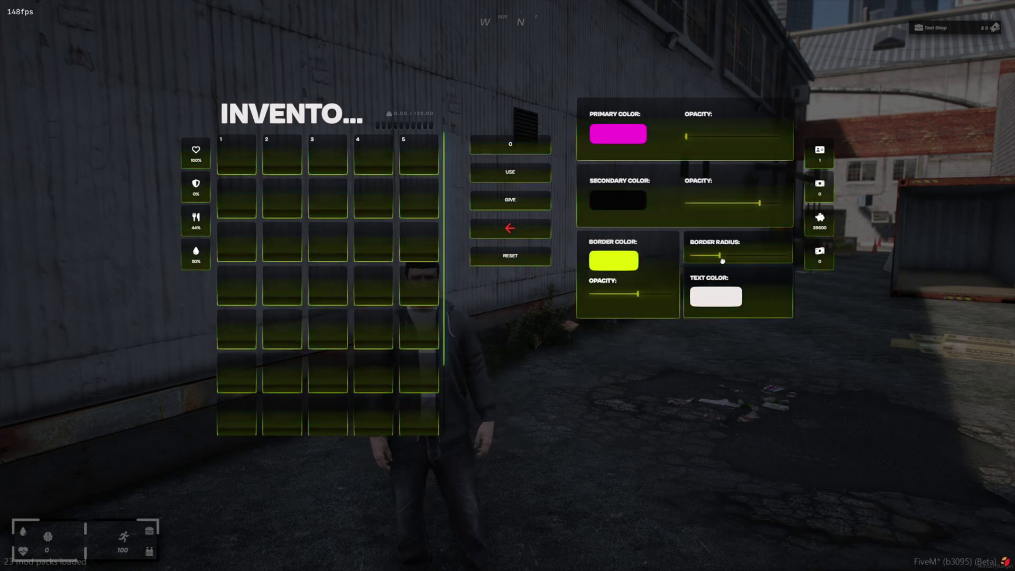
pyautogui.moveTo(756, 264); pyautogui.dragTo(692, 256)
# Step: Try other text colors for the inventory and return the text to near-white
pyautogui.click(716, 297)
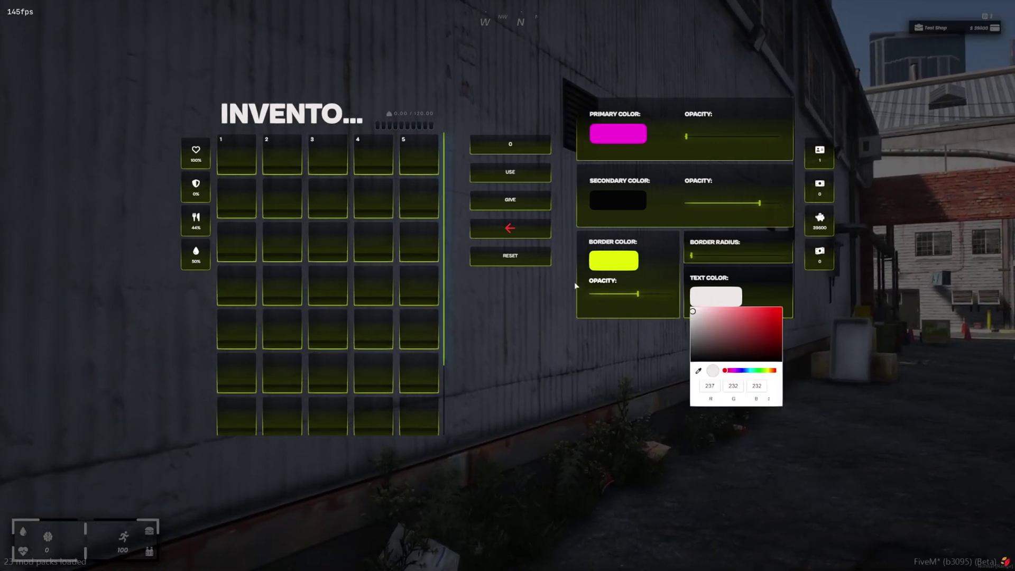
pyautogui.click(692, 362)
pyautogui.moveTo(692, 361); pyautogui.dragTo(776, 317)
pyautogui.moveTo(736, 371)
pyautogui.mouseDown()
pyautogui.moveTo(781, 375)
pyautogui.moveTo(728, 376)
pyautogui.mouseUp()
pyautogui.moveTo(704, 354); pyautogui.dragTo(688, 295)
pyautogui.click(686, 310)
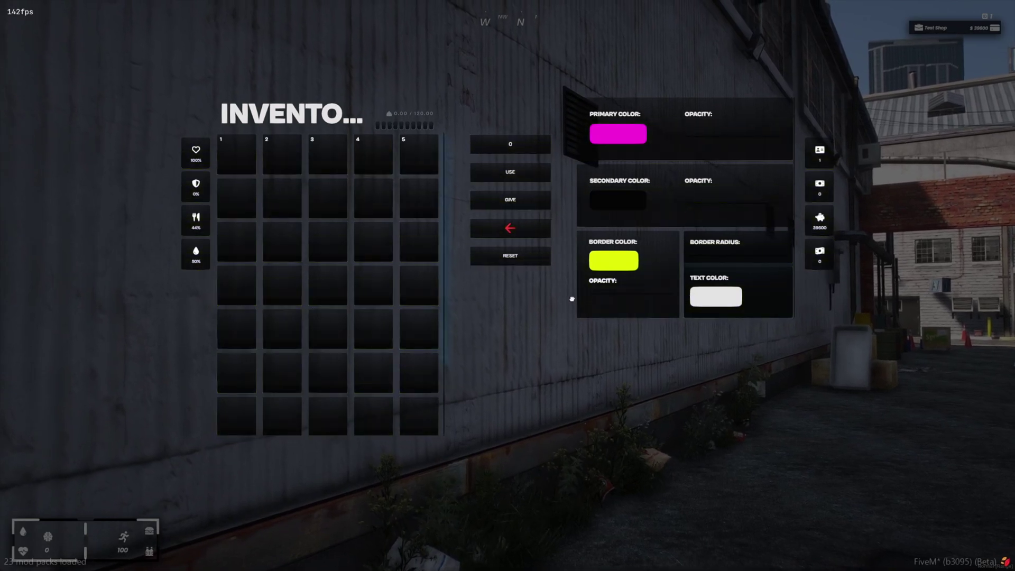
# Step: Set the inventory's border color to blue with full border opacity, and close the inventory
pyautogui.click(613, 260)
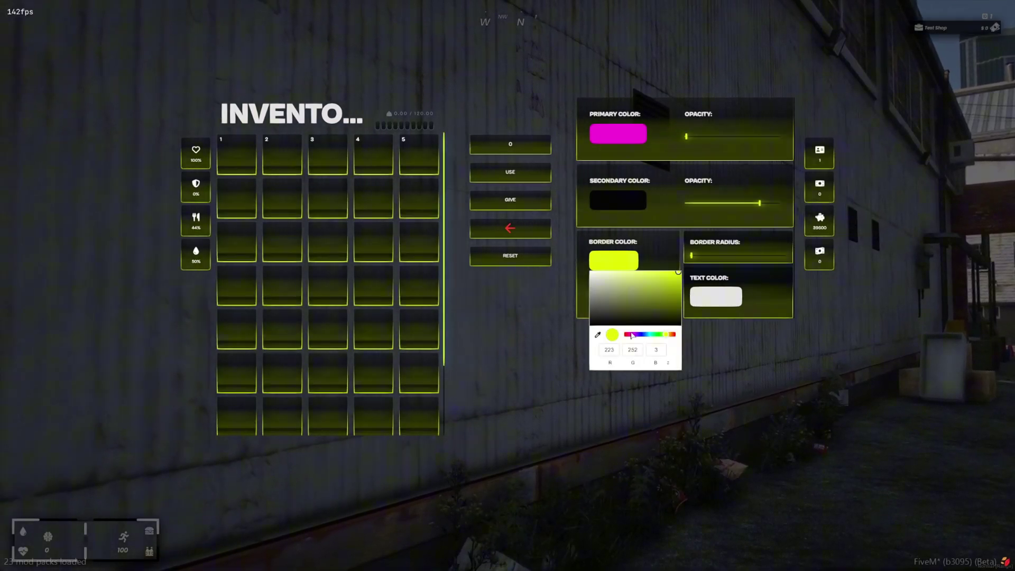
pyautogui.moveTo(667, 334); pyautogui.dragTo(637, 339)
pyautogui.click(528, 232)
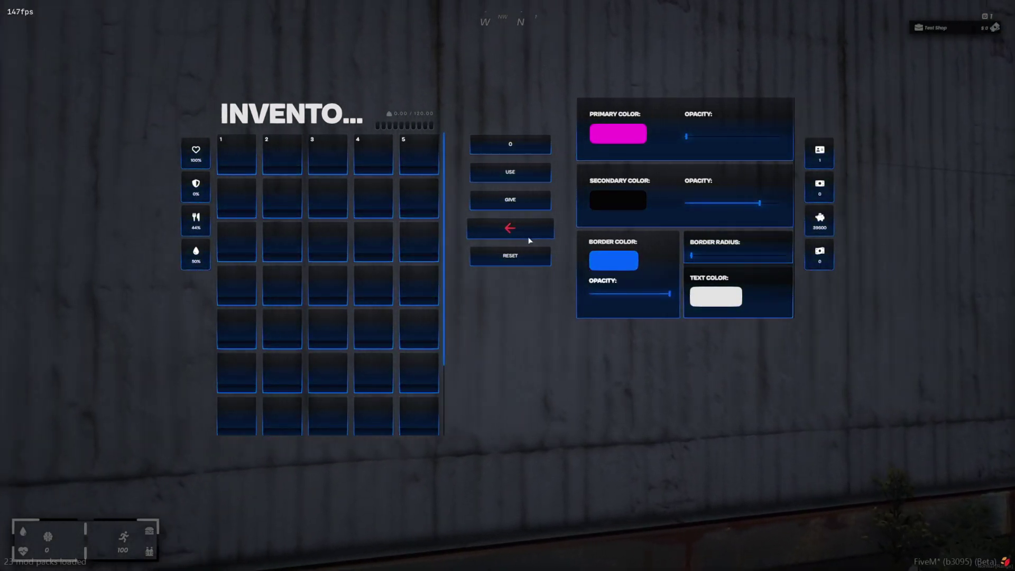
pyautogui.click(528, 233)
pyautogui.press('Escape')
# Step: Give player 1 one tosti with the chat command /giveitem 1 tosti 1
pyautogui.write('t/giveitem 1 tosti 1')
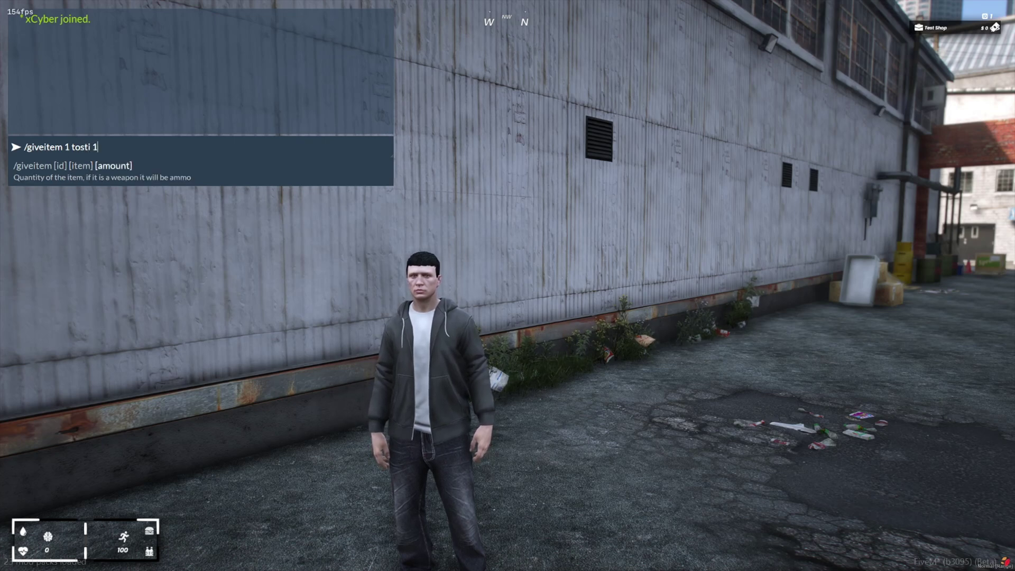
pyautogui.press('Return')
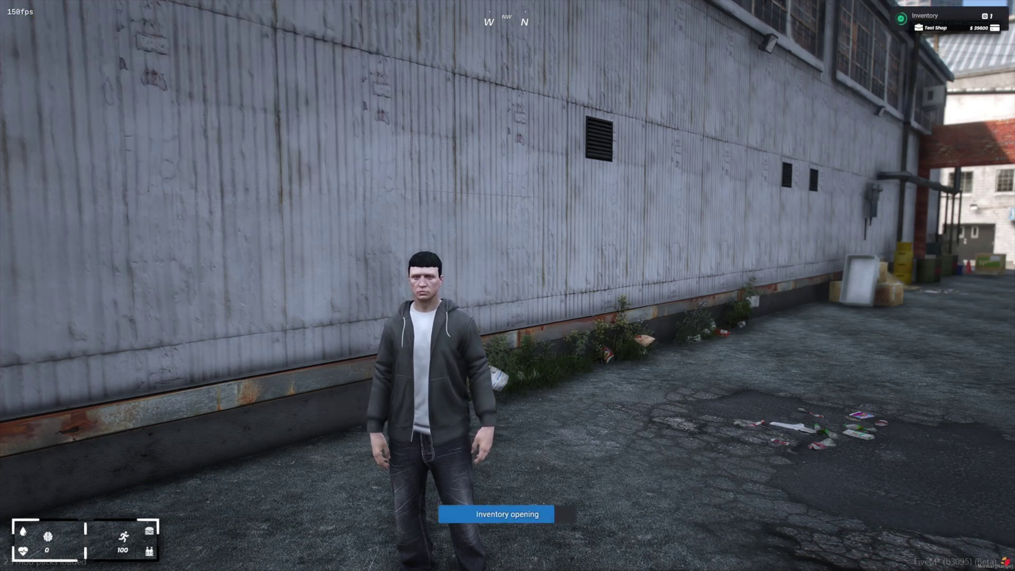
pyautogui.press('Escape')
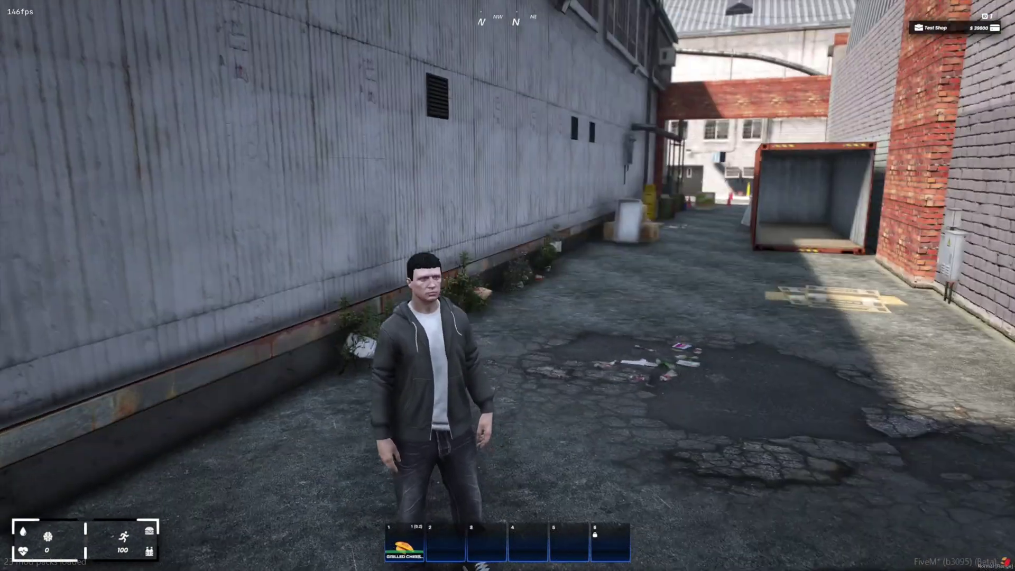
# Step: Eat the grilled cheese sandwich from hotbar slot 1 and start another giveitem command in the chat
pyautogui.press('w')
pyautogui.press('d')
pyautogui.press('1')
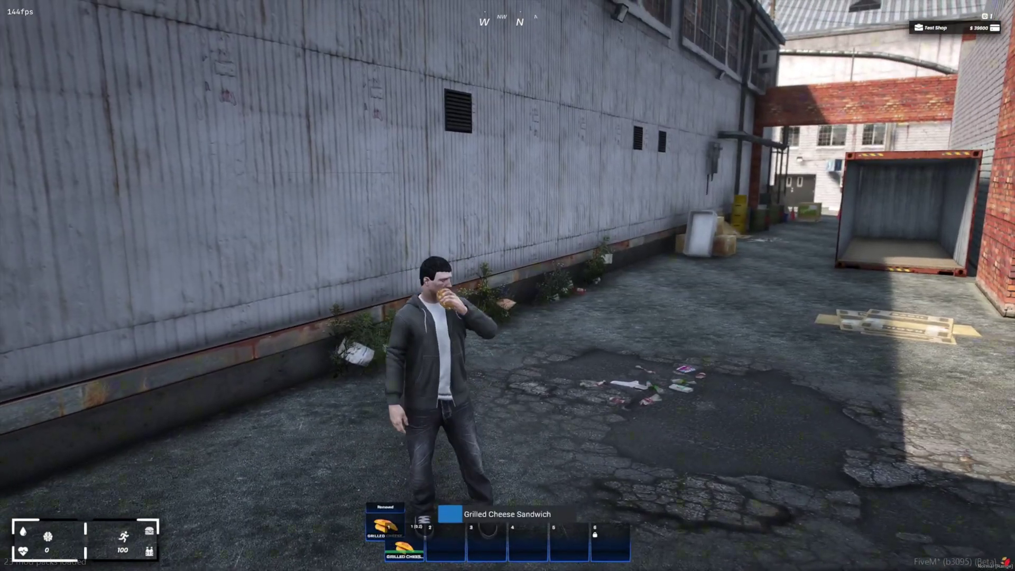
pyautogui.press('1')
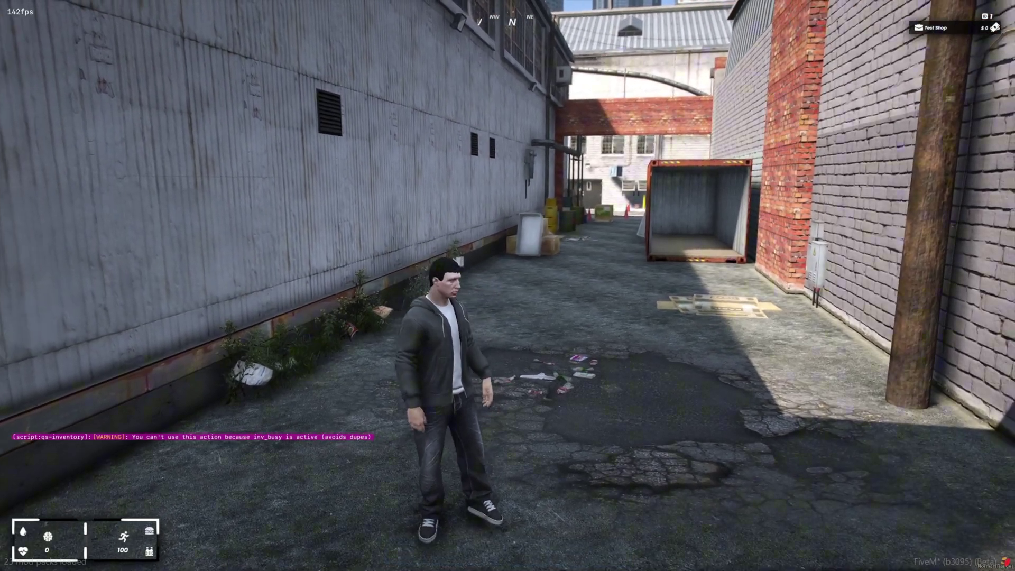
pyautogui.write('t/giveit')
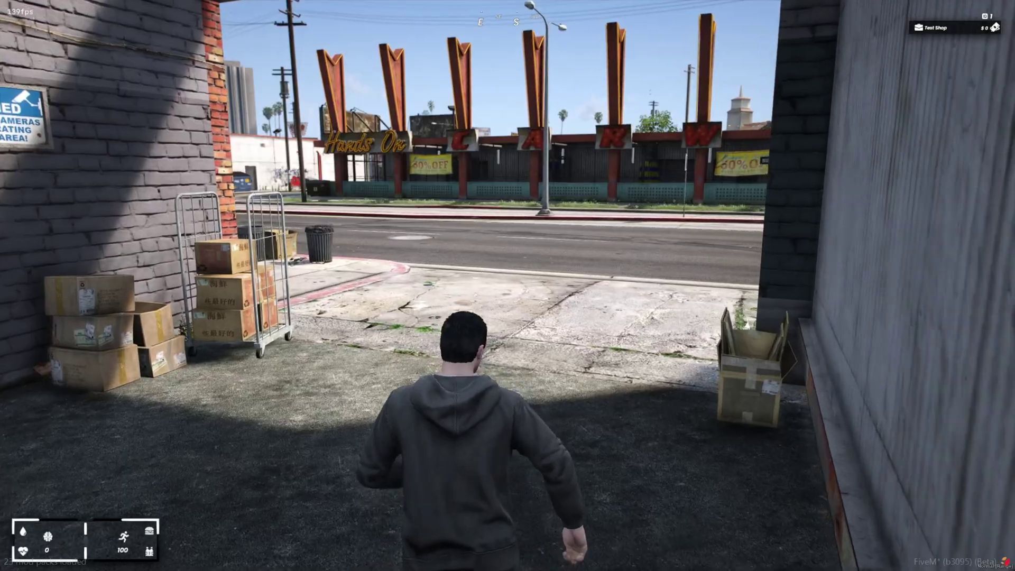
# Step: Run to the nearby 24/7 supermarket and target the shopkeeper to bring up the Open Shop option
pyautogui.press('w')
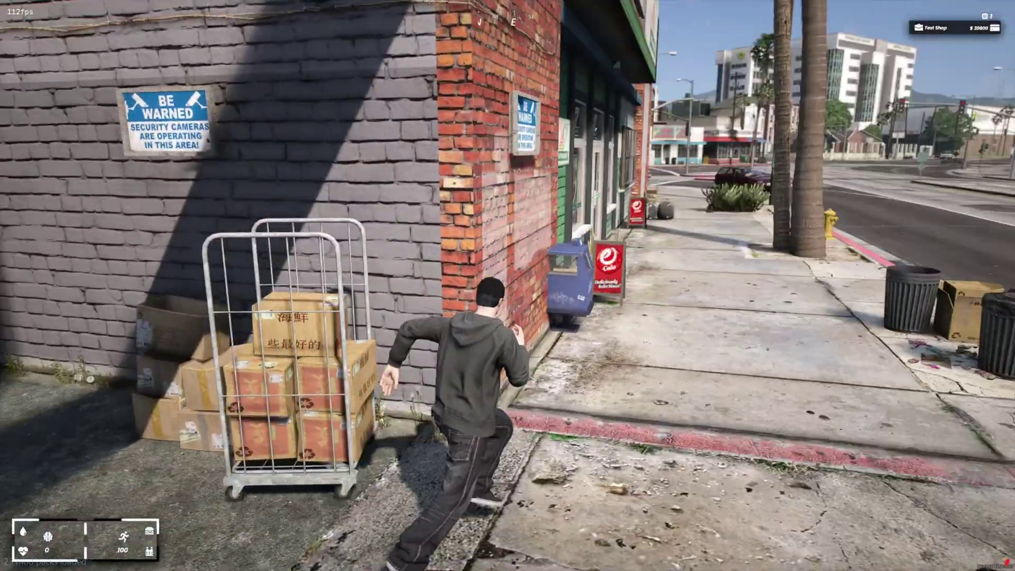
pyautogui.press('w')
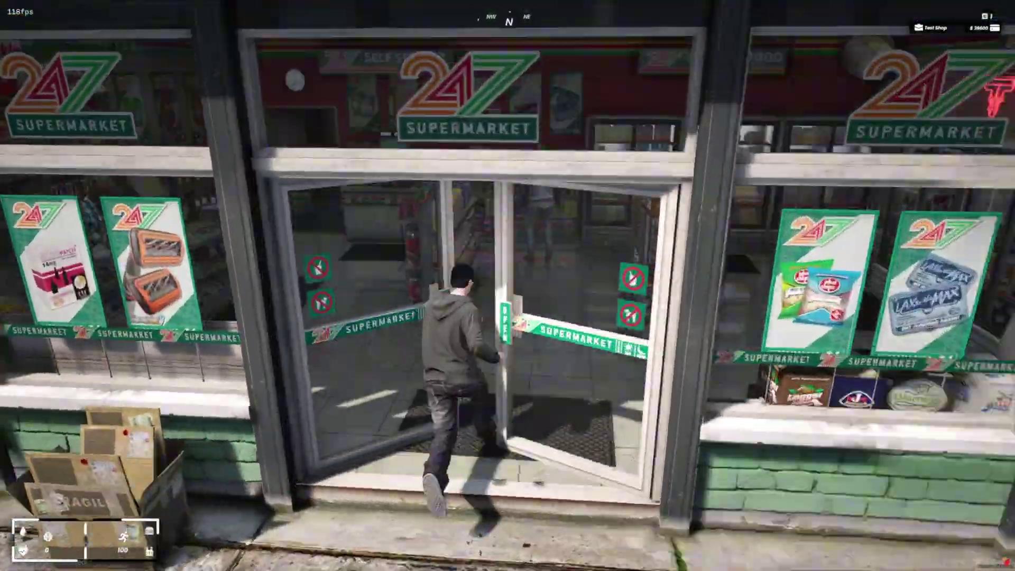
pyautogui.press('w')
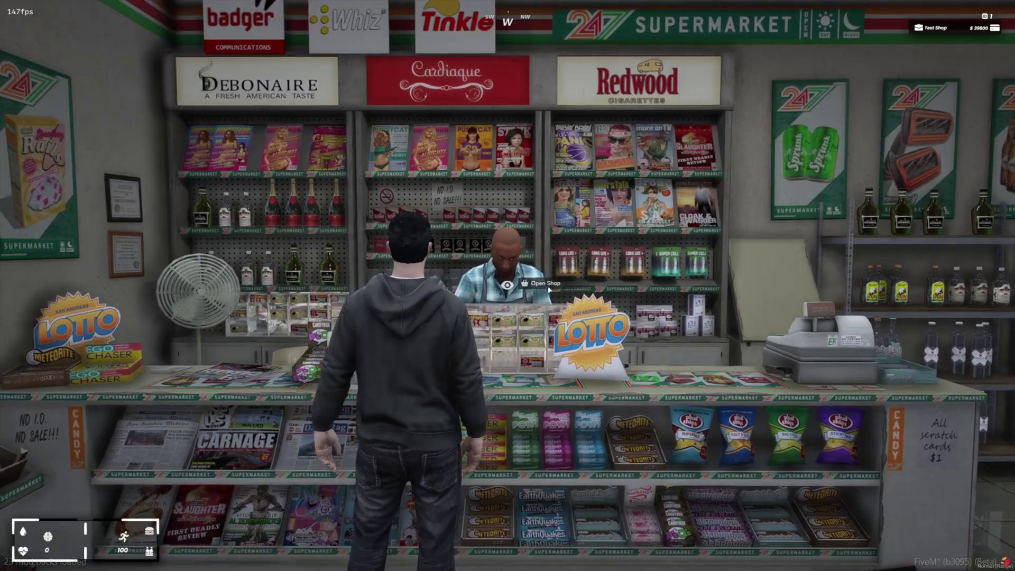
# Step: Open the 24/7 shop, try to buy a bottle of water, a classic phone and a cola, and check the inventory
pyautogui.click(548, 286)
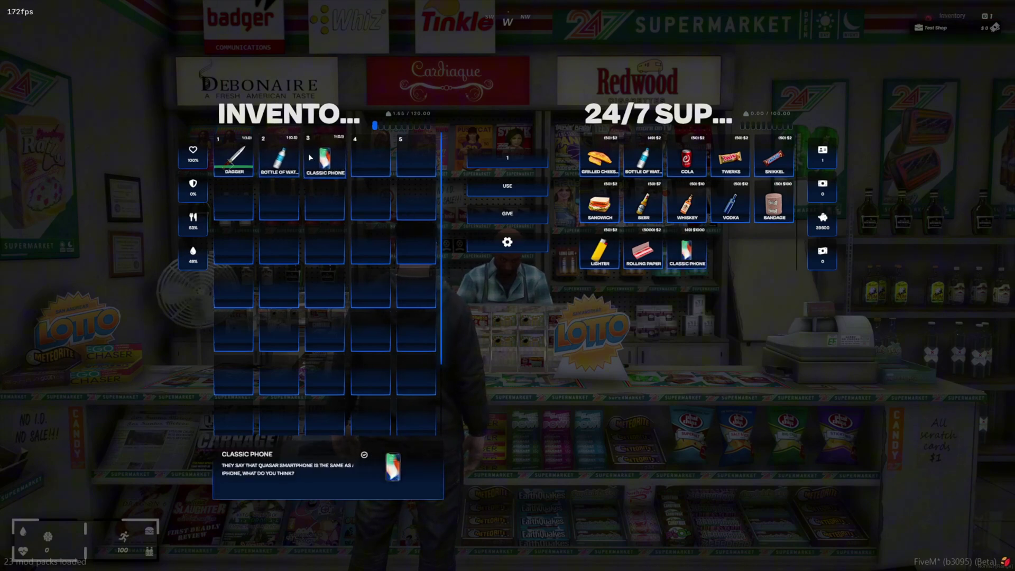
pyautogui.moveTo(687, 159); pyautogui.dragTo(371, 159)
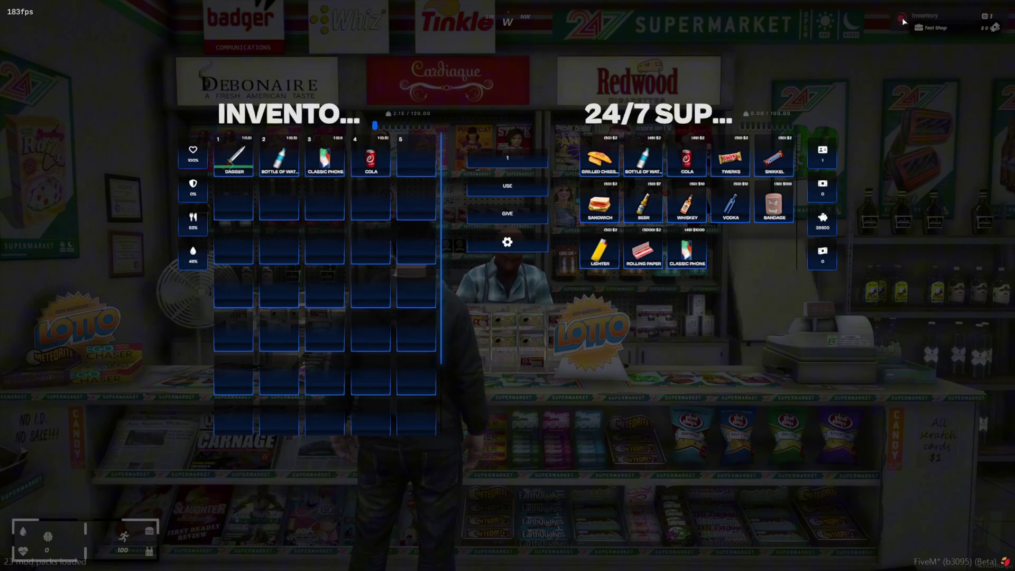
pyautogui.press('Escape')
pyautogui.press('s')
pyautogui.press('Tab')
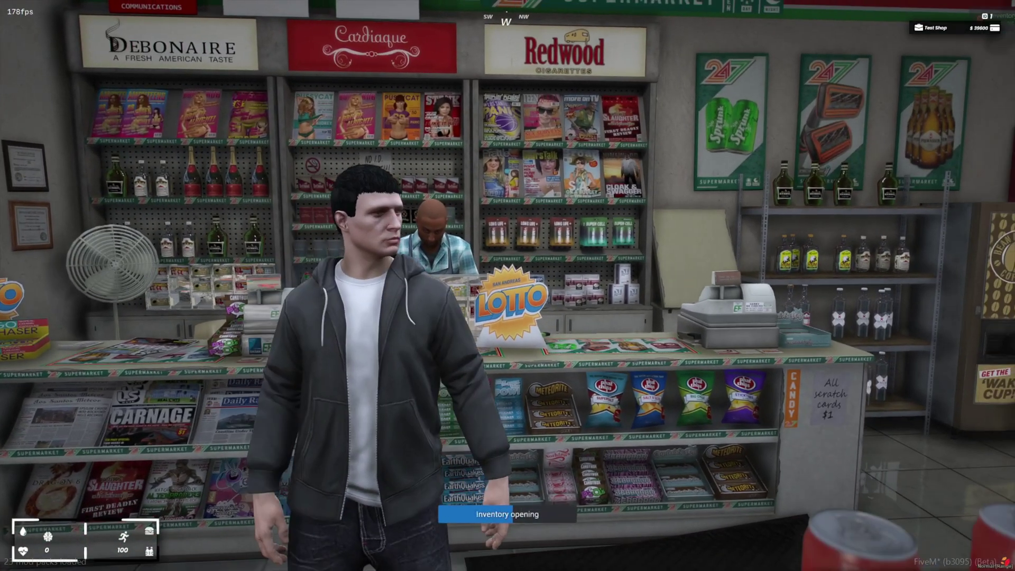
pyautogui.press('Escape')
# Step: Give player 1 cash with the chat command /giveaccountmoney 1 money 10000
pyautogui.write('t/giveitem')
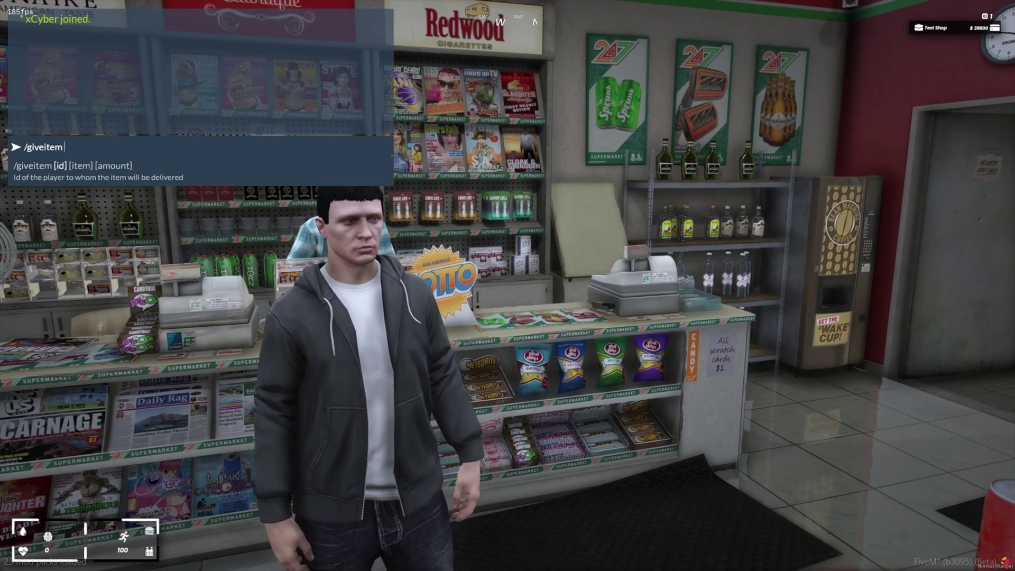
pyautogui.press('BackSpace')
pyautogui.press('BackSpace')
pyautogui.press('BackSpace')
pyautogui.press('BackSpace')
pyautogui.write('accountmon')
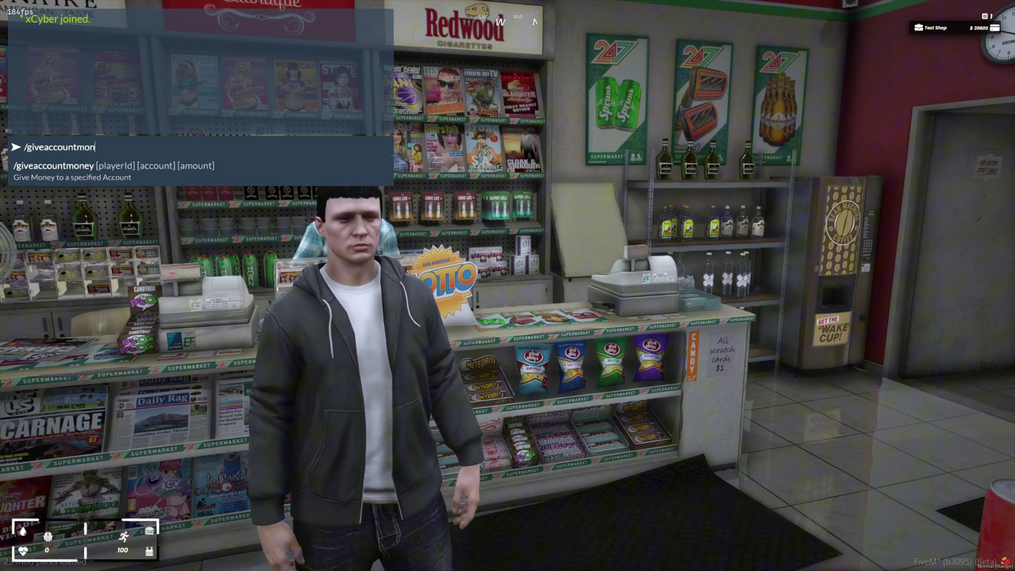
pyautogui.write('me')
pyautogui.press('BackSpace')
pyautogui.press('BackSpace')
pyautogui.write('ey 1')
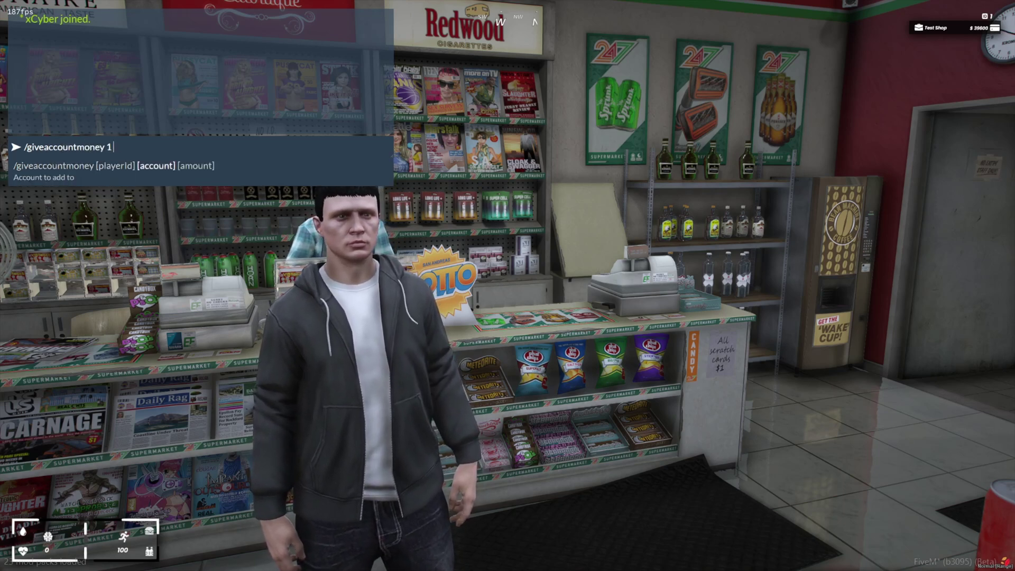
pyautogui.write(' money 10000')
pyautogui.press('Return')
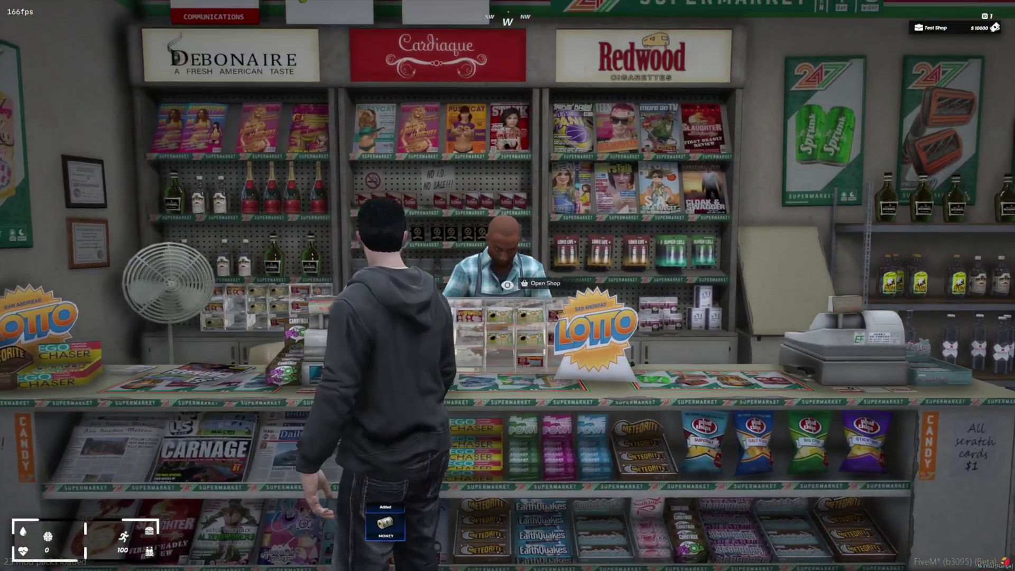
# Step: Reopen the 24/7 shop, buy a bottle of water and a classic phone, and close the shop
pyautogui.press('e')
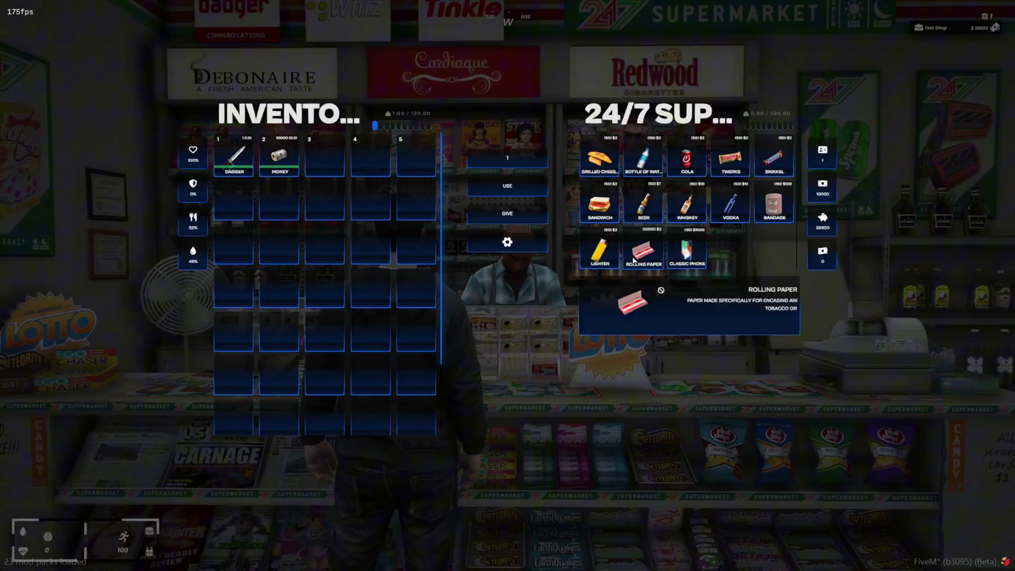
pyautogui.moveTo(643, 159); pyautogui.dragTo(324, 159)
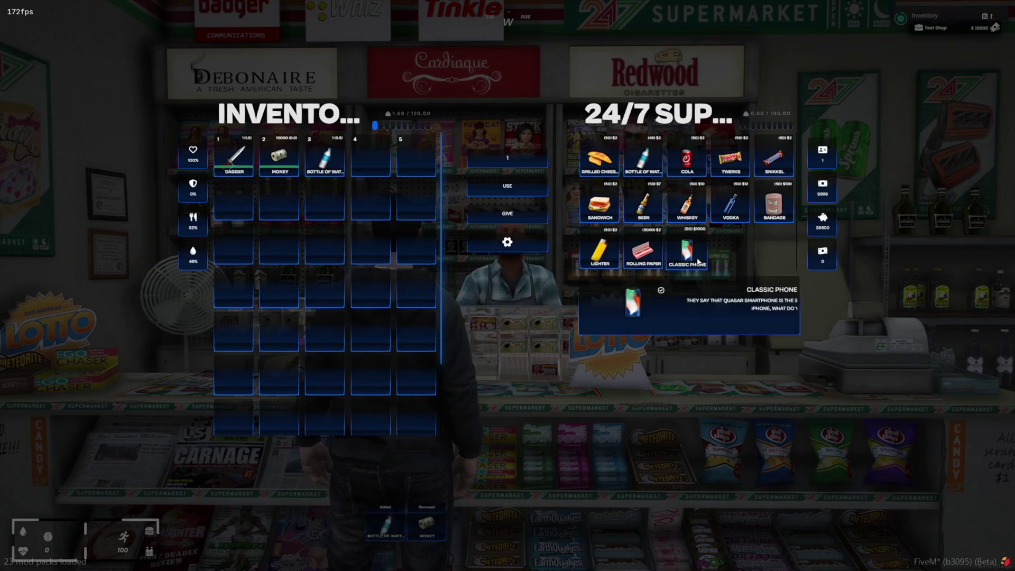
pyautogui.moveTo(698, 261); pyautogui.dragTo(370, 158)
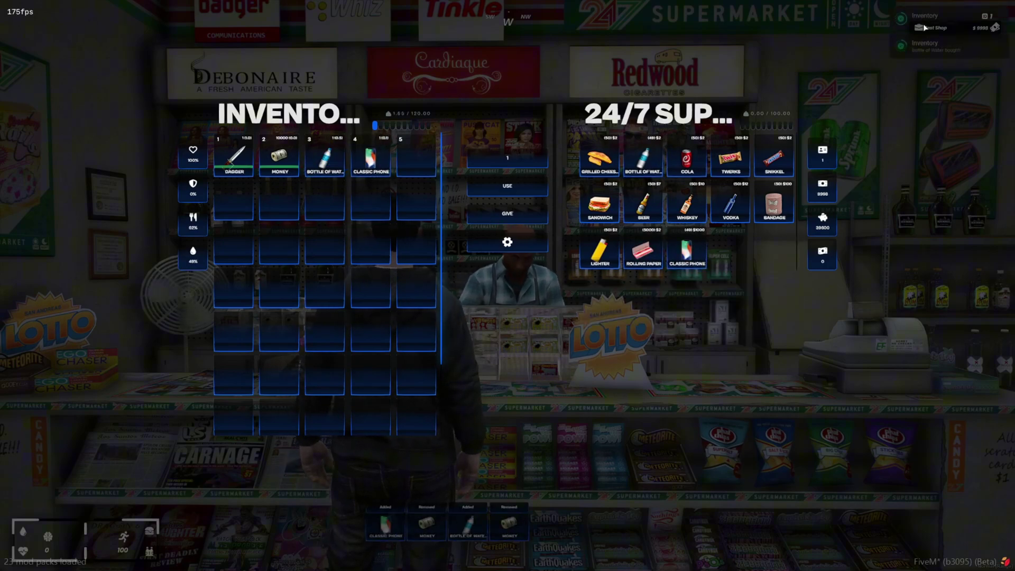
pyautogui.press('Escape')
# Step: Check the purchased items in the inventory and drink the bottle of water from hotbar slot 3
pyautogui.press('s')
pyautogui.press('Tab')
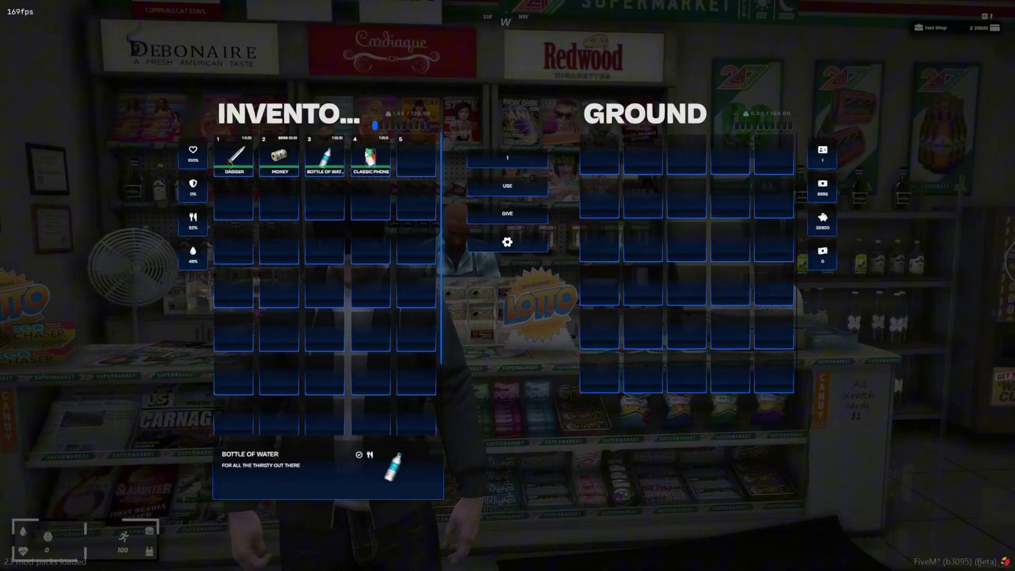
pyautogui.press('Escape')
pyautogui.press('3')
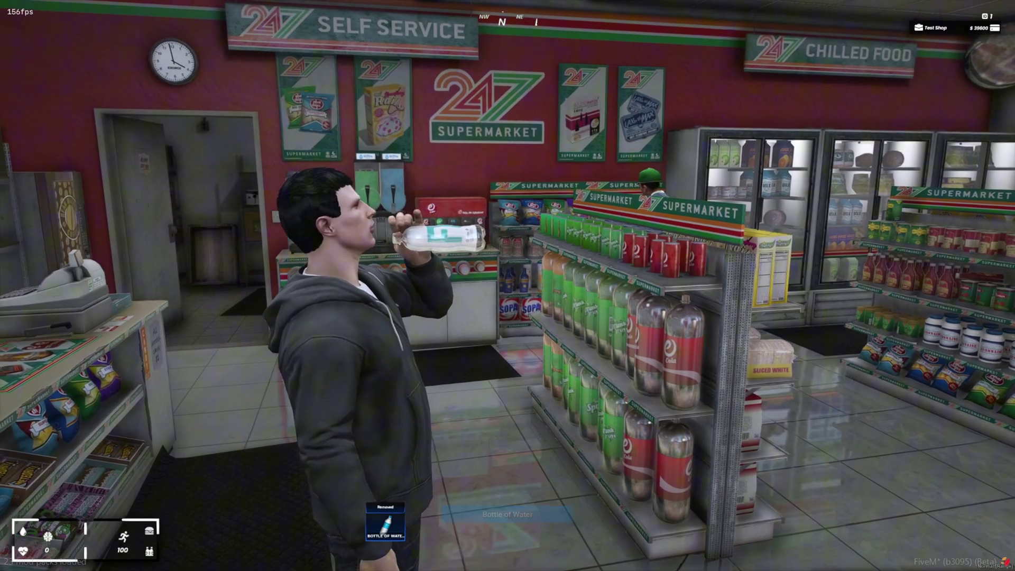
# Step: Try out hotbar slots 1, 2 and 3, and take out the phone and put it away
pyautogui.press('1')
pyautogui.press('2')
pyautogui.press('3')
pyautogui.press('3')
pyautogui.press('3')
pyautogui.press('3')
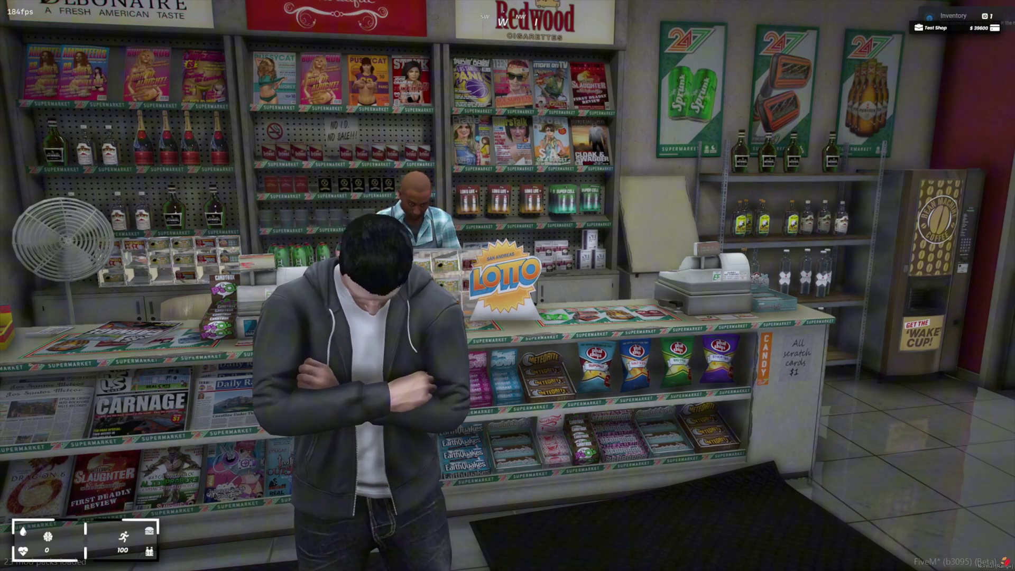
pyautogui.press('m')
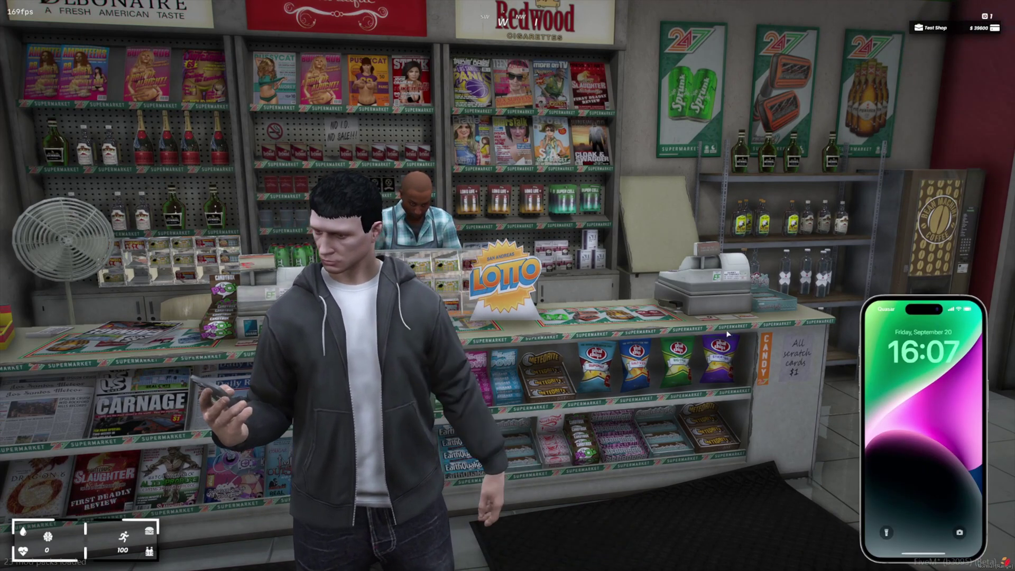
pyautogui.press('Escape')
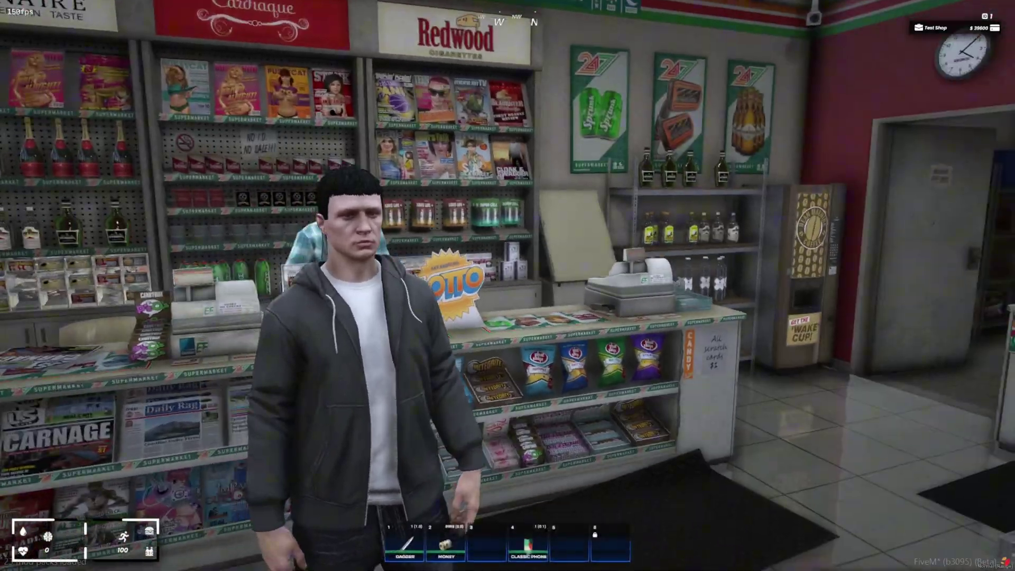
# Step: Leave the supermarket and walk along the sidewalk past the neighbouring buildings
pyautogui.press('w')
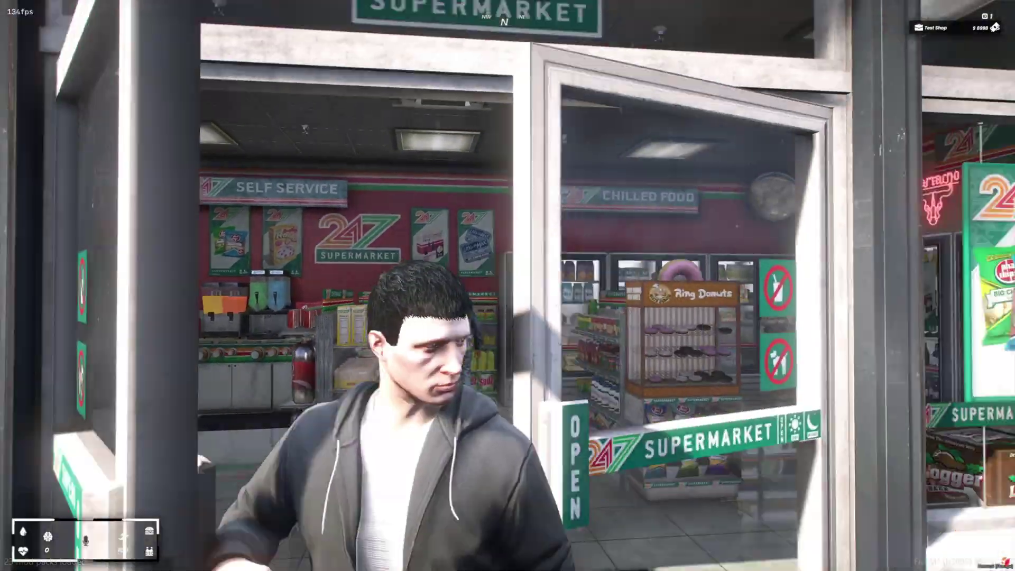
pyautogui.press('s')
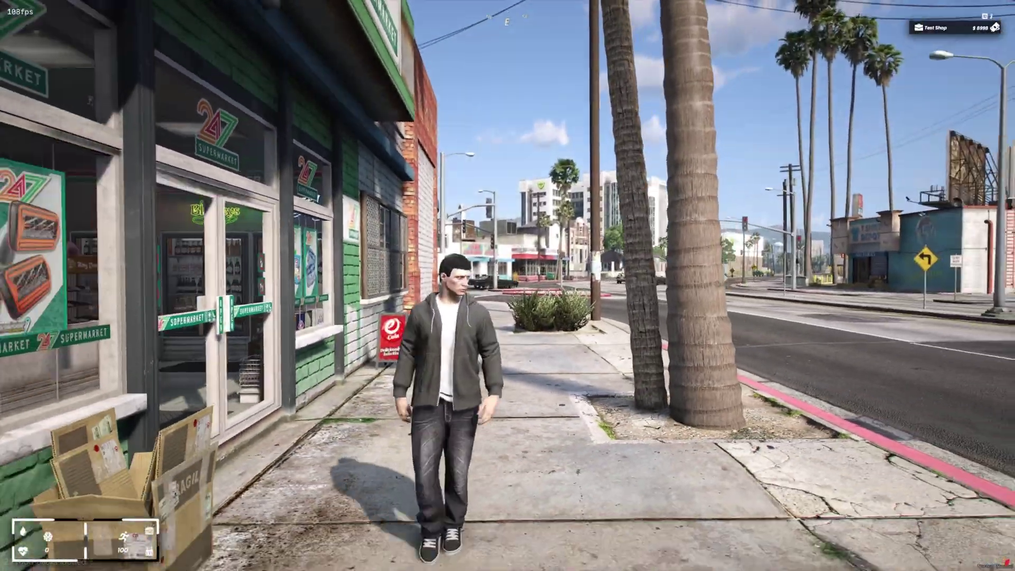
pyautogui.press('s')
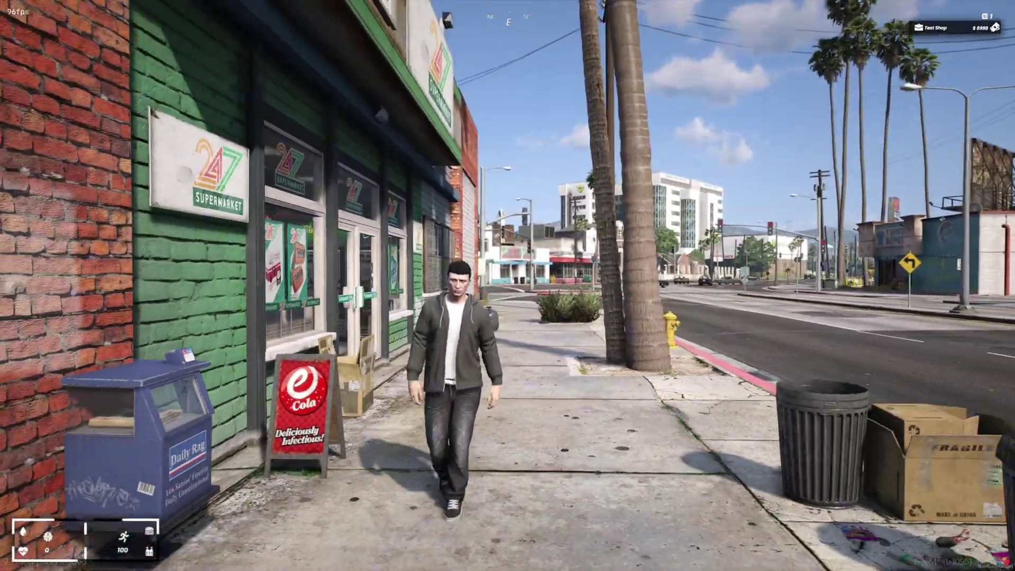
pyautogui.press('s')
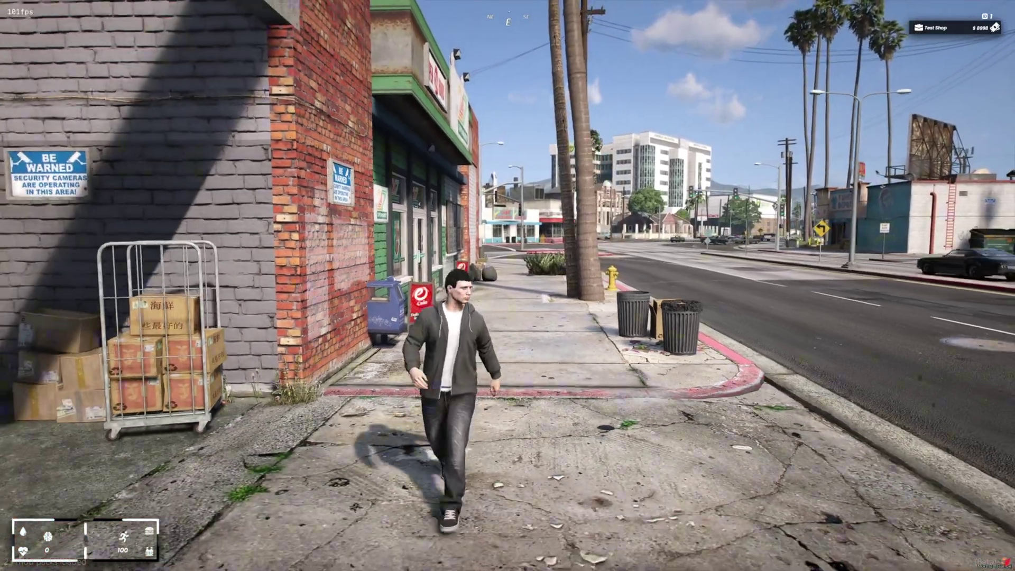
pyautogui.press('s')
pyautogui.press('s')
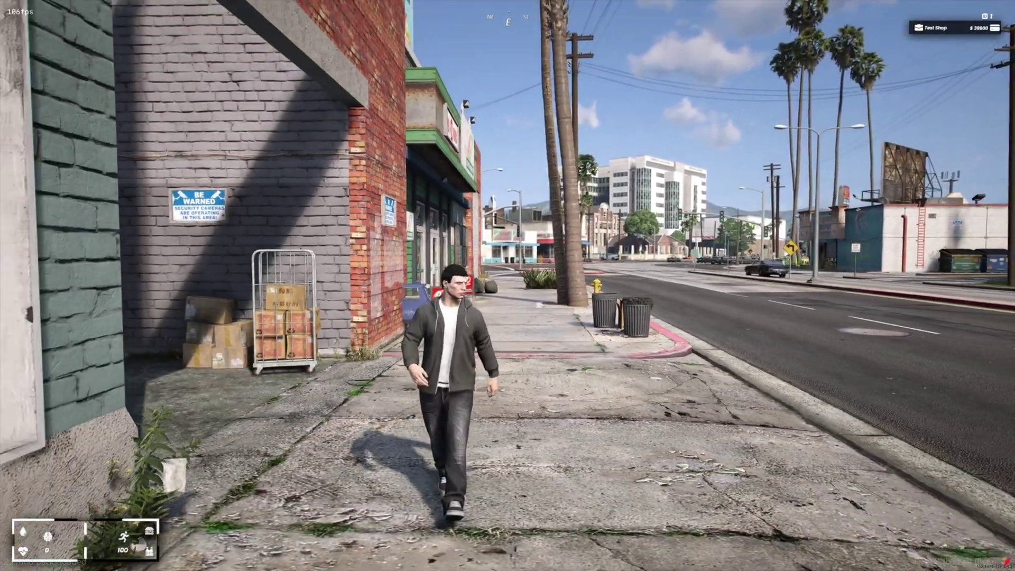
pyautogui.press('s')
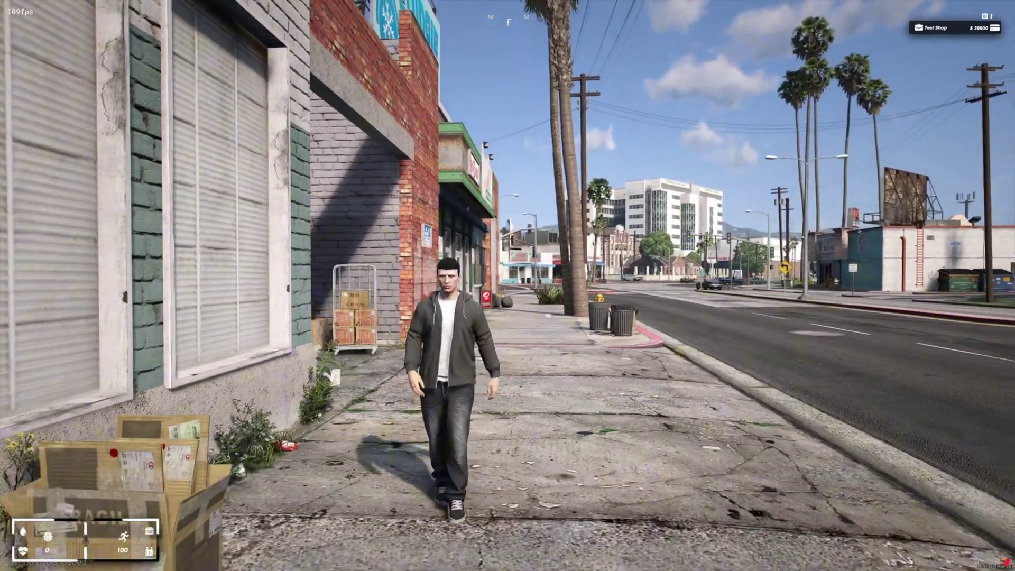
pyautogui.press('s')
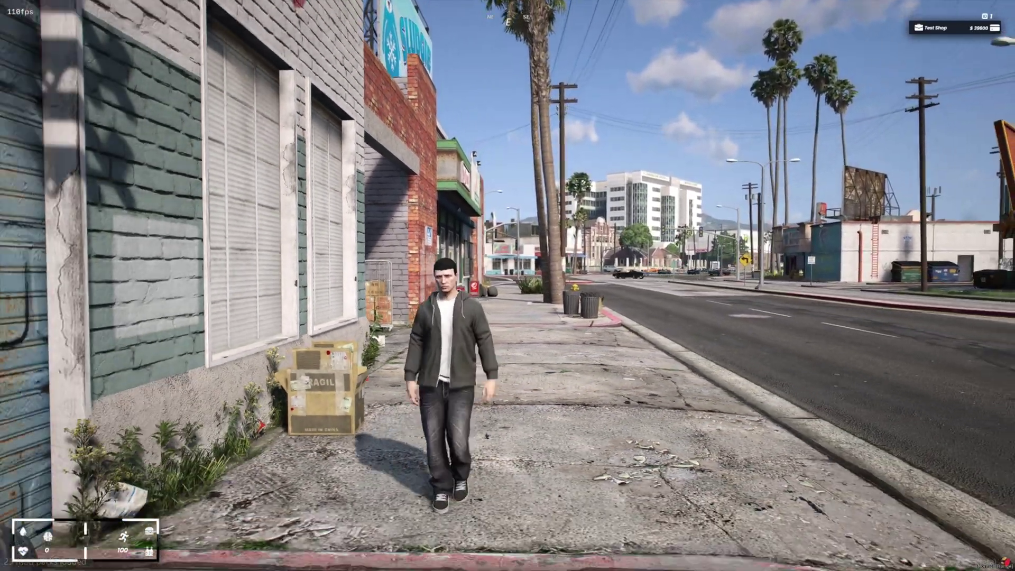
pyautogui.press('s')
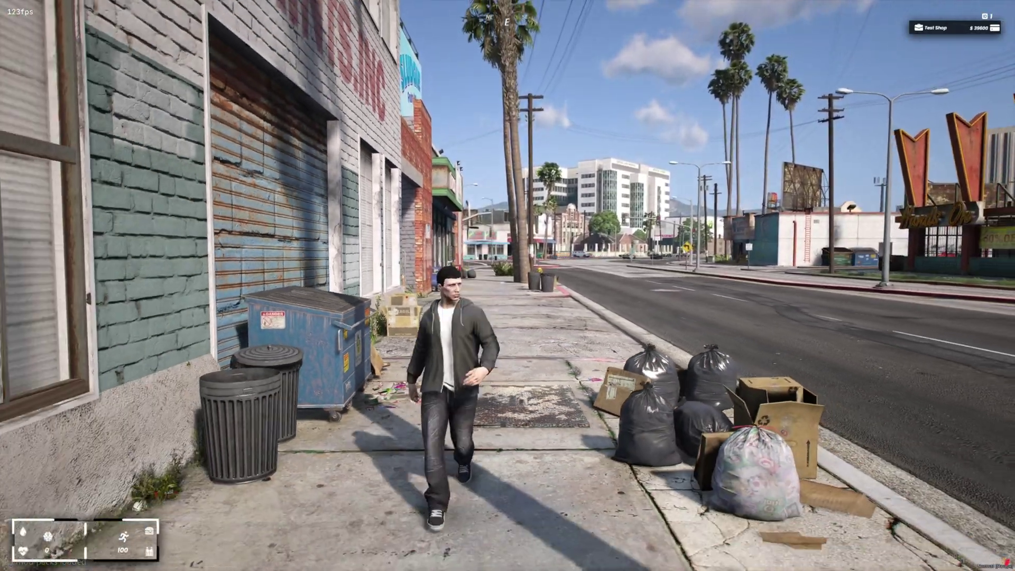
pyautogui.press('s')
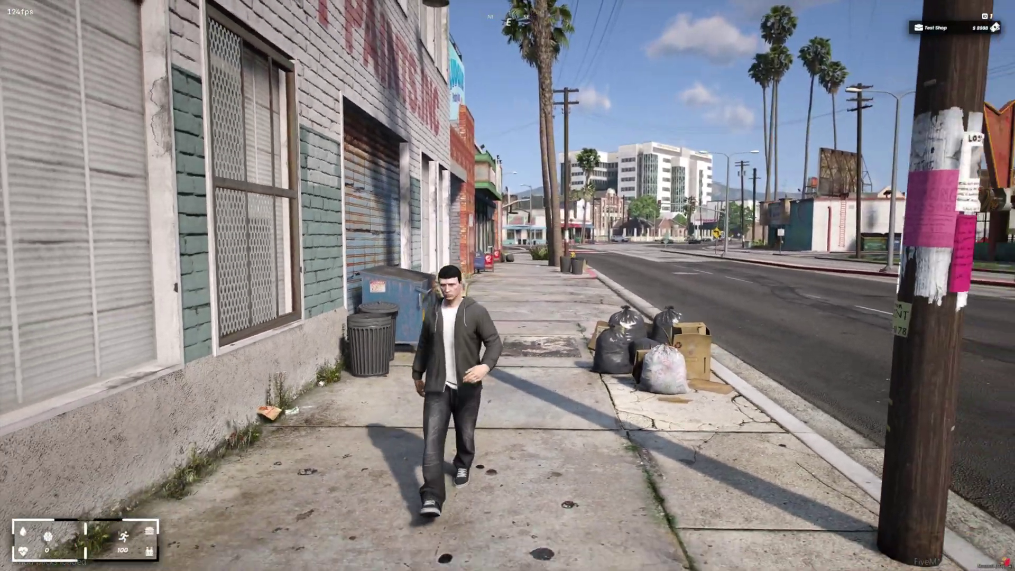